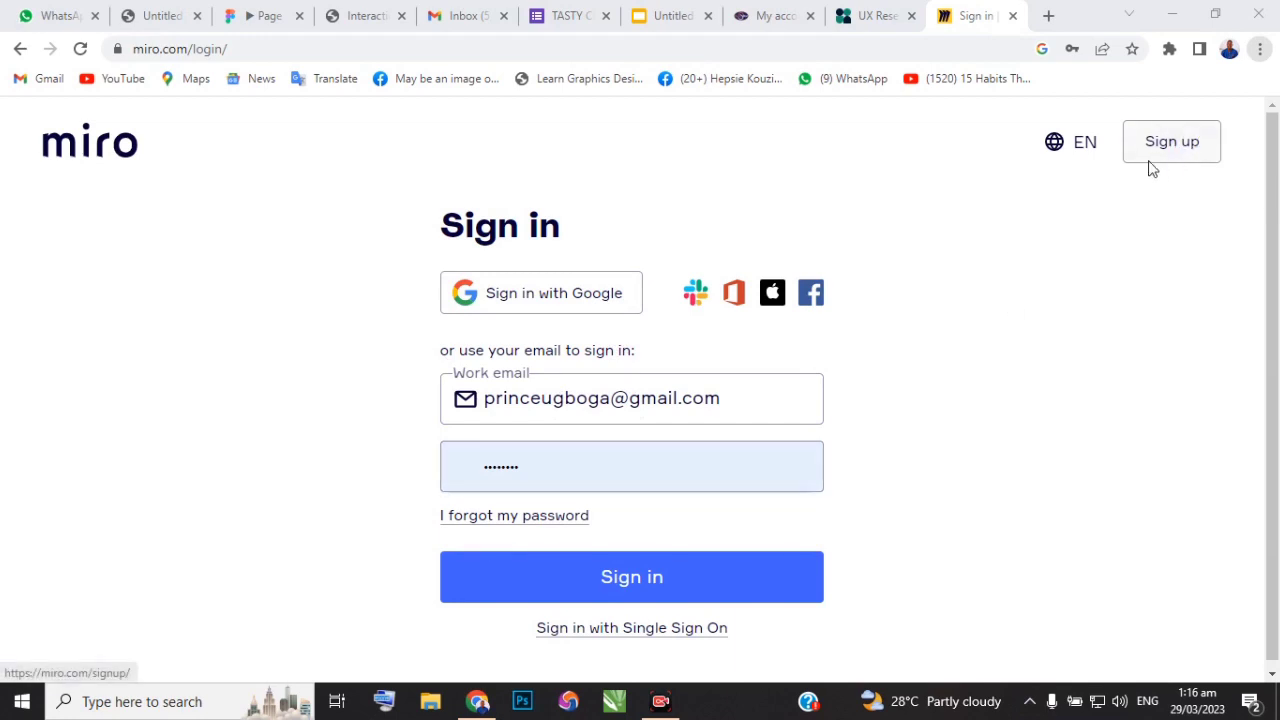
Start a new account sign-up with the work email and submit X-plore Design Studio as the account name
click(1172, 146)
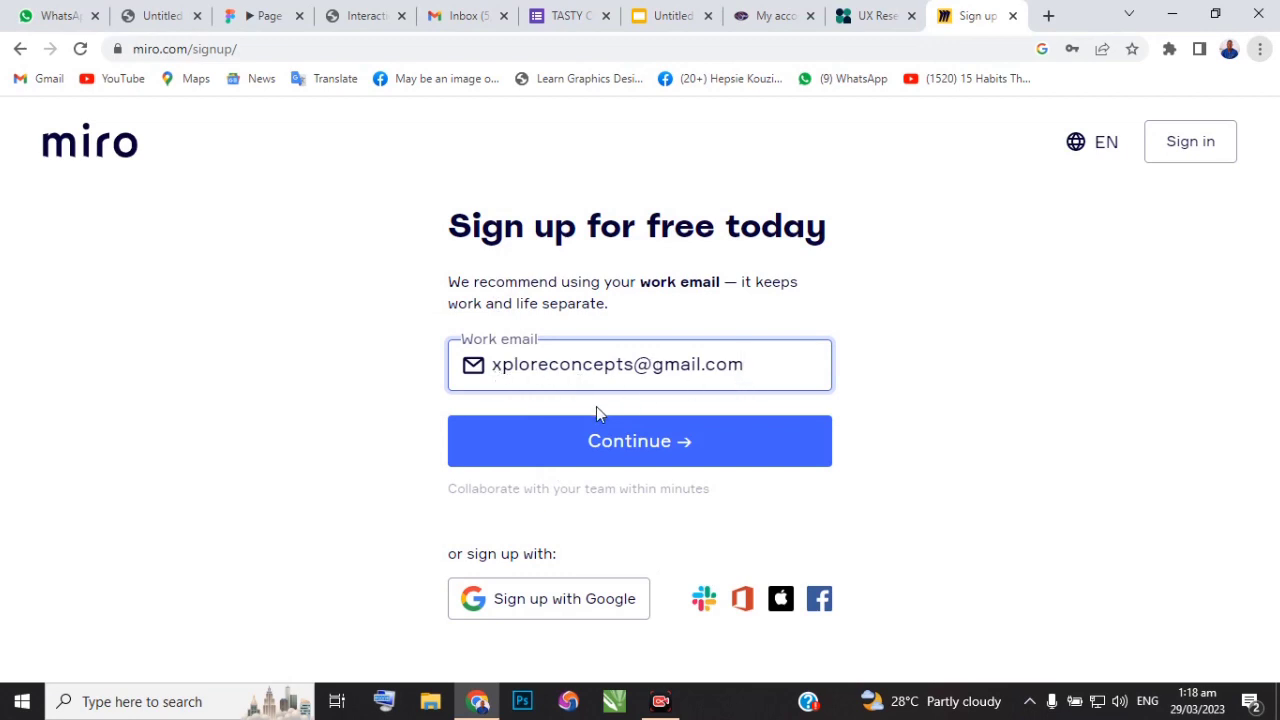
click(620, 447)
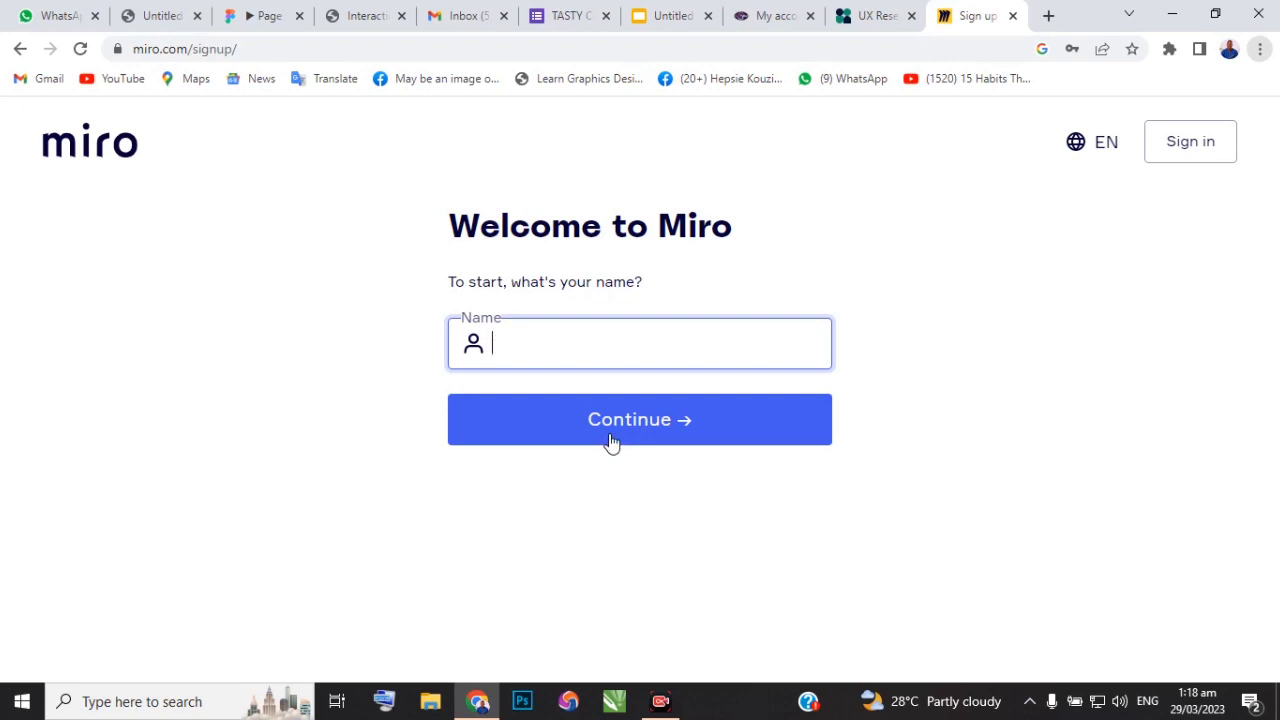
text(Xplore Design )
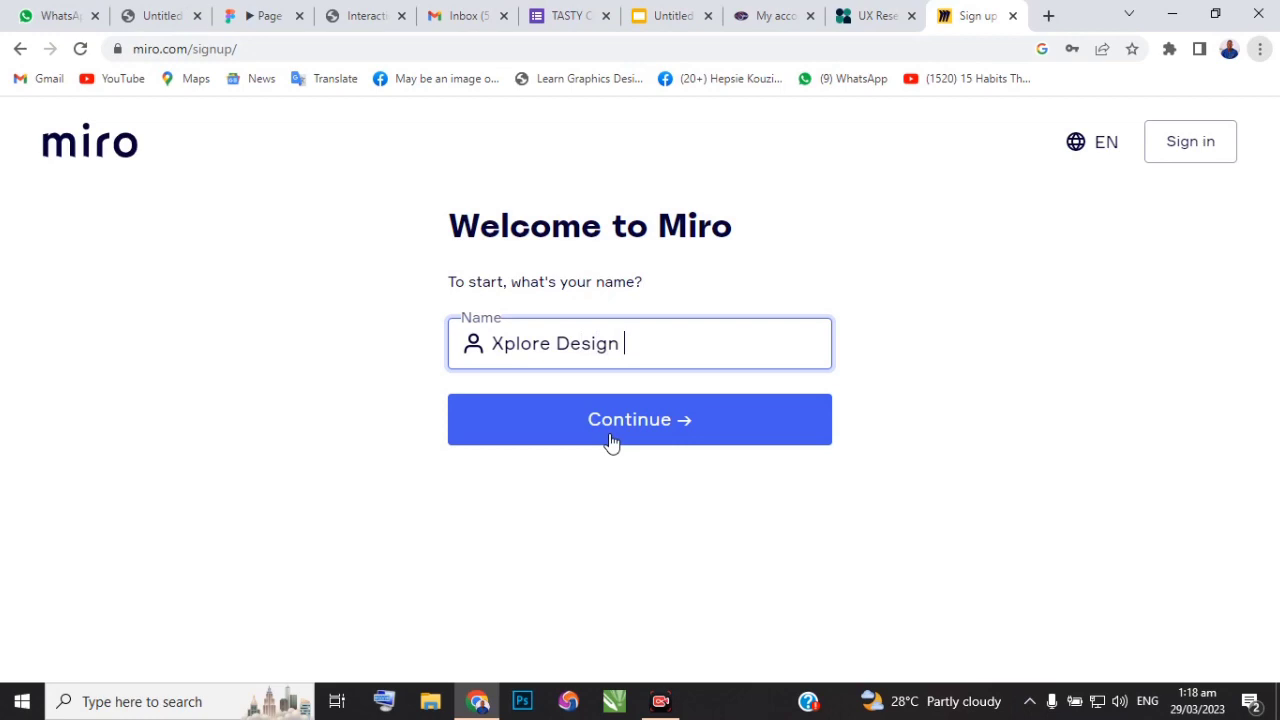
text(Studio)
text(-)
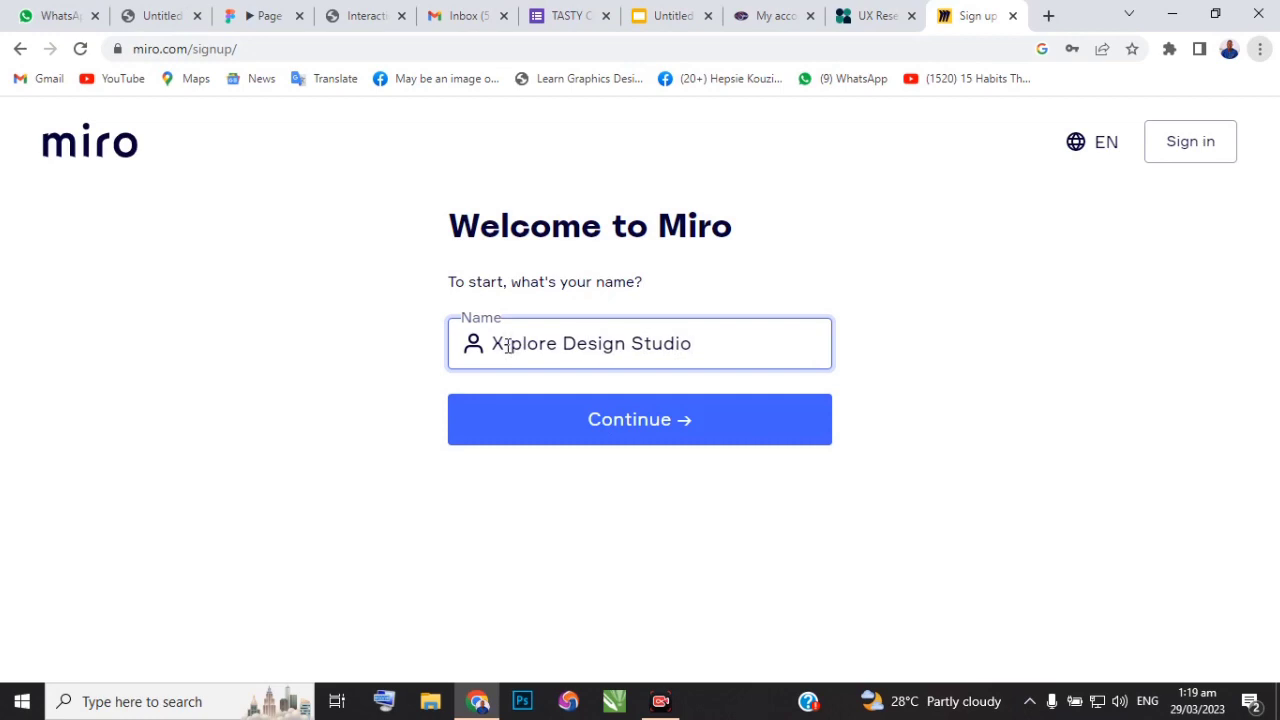
click(606, 421)
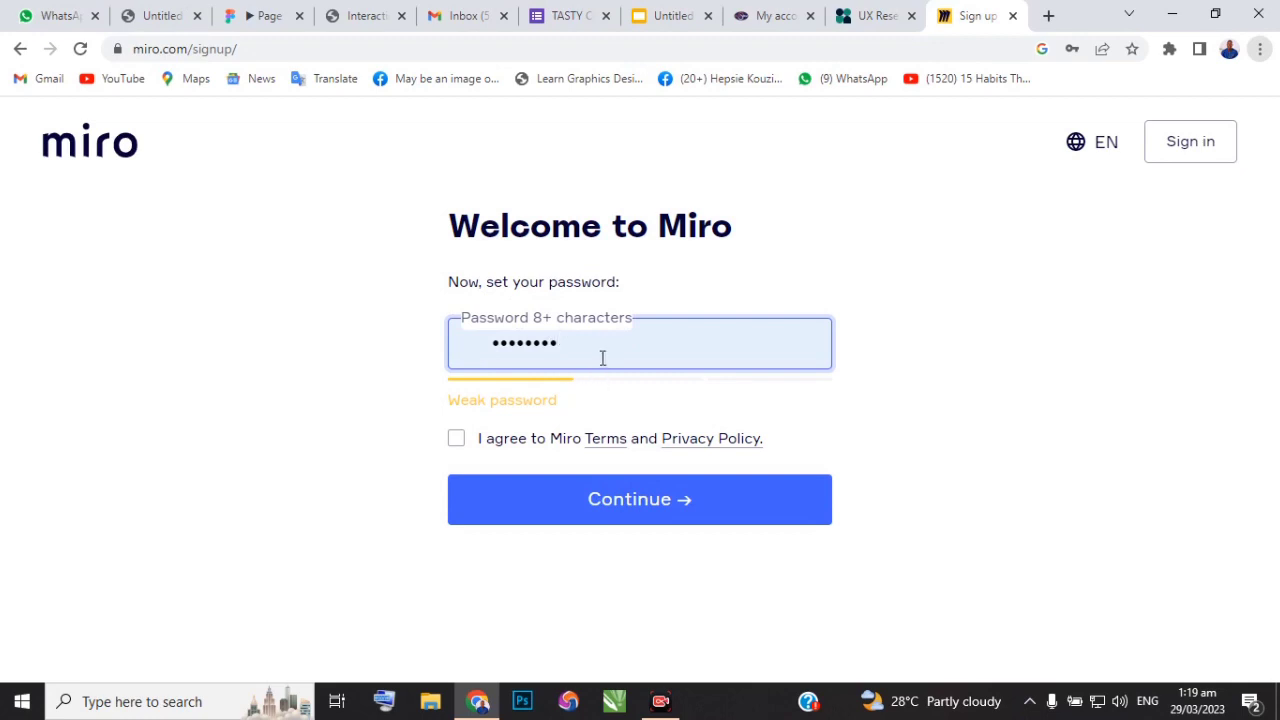
Replace the prefilled account password with a new one, agree to the Terms and Privacy Policy, and continue
drag(574, 349, 491, 343)
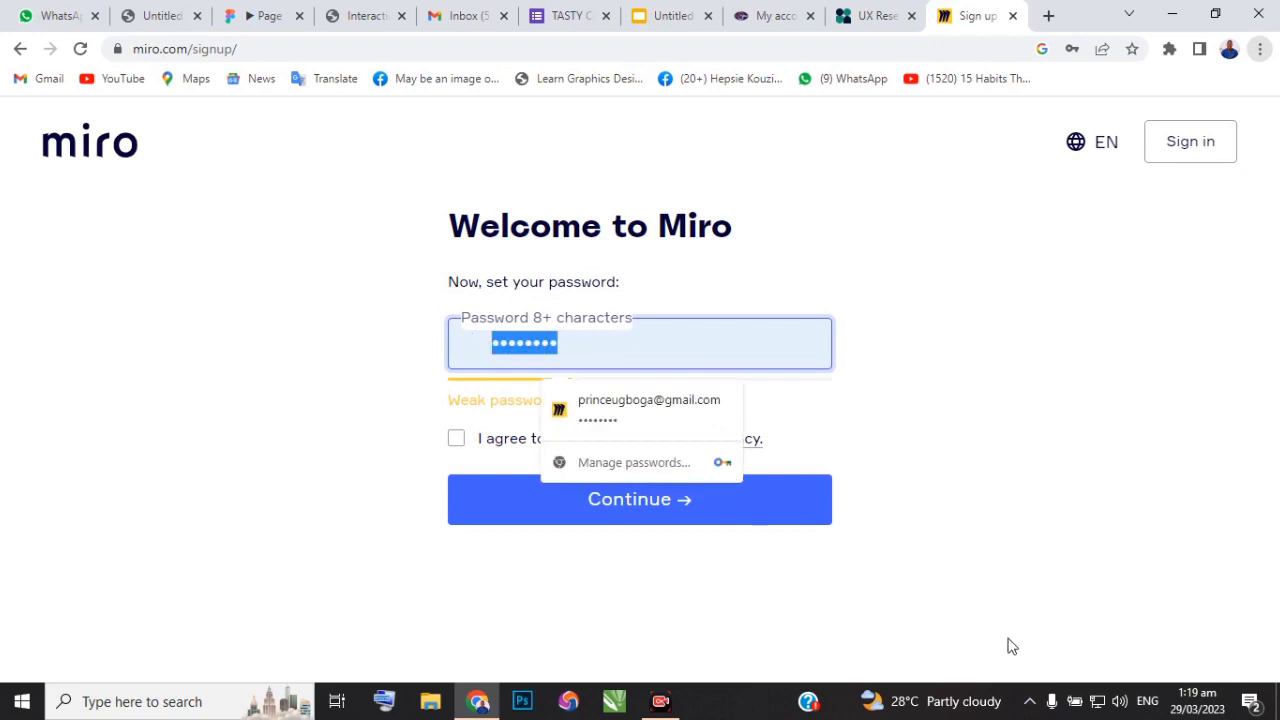
key(ctrl+v)
click(960, 414)
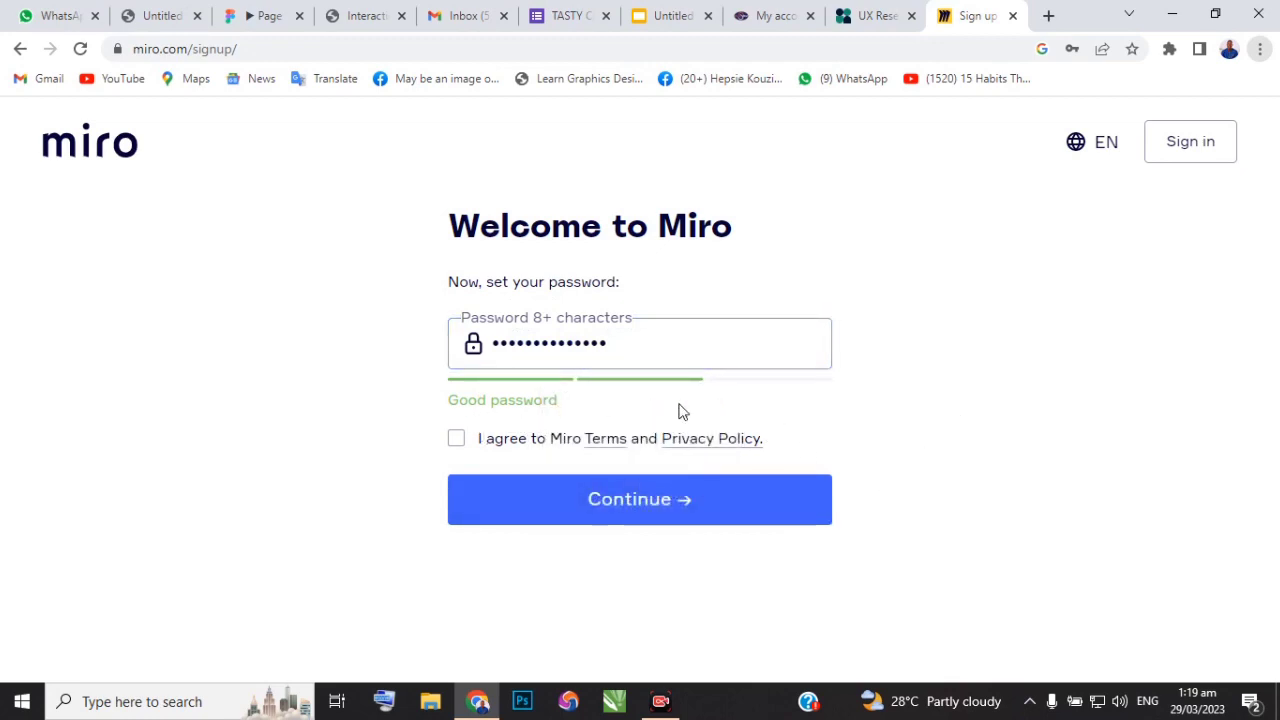
click(458, 441)
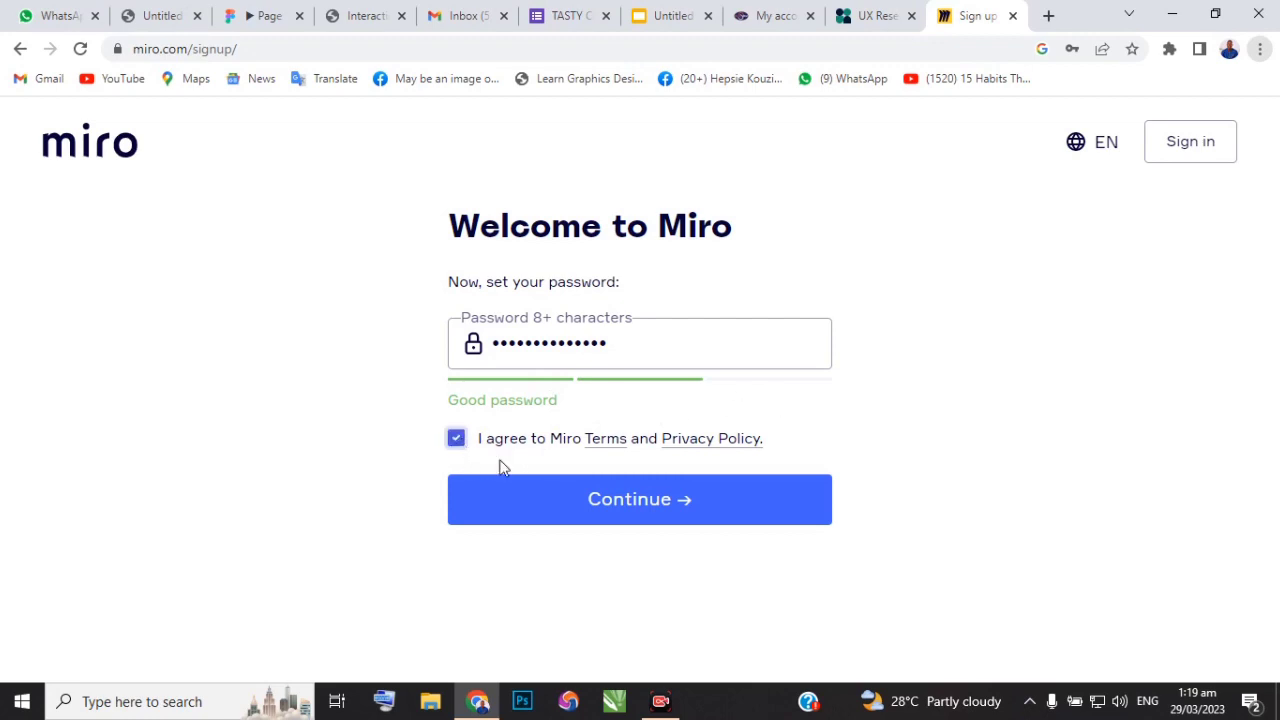
click(628, 505)
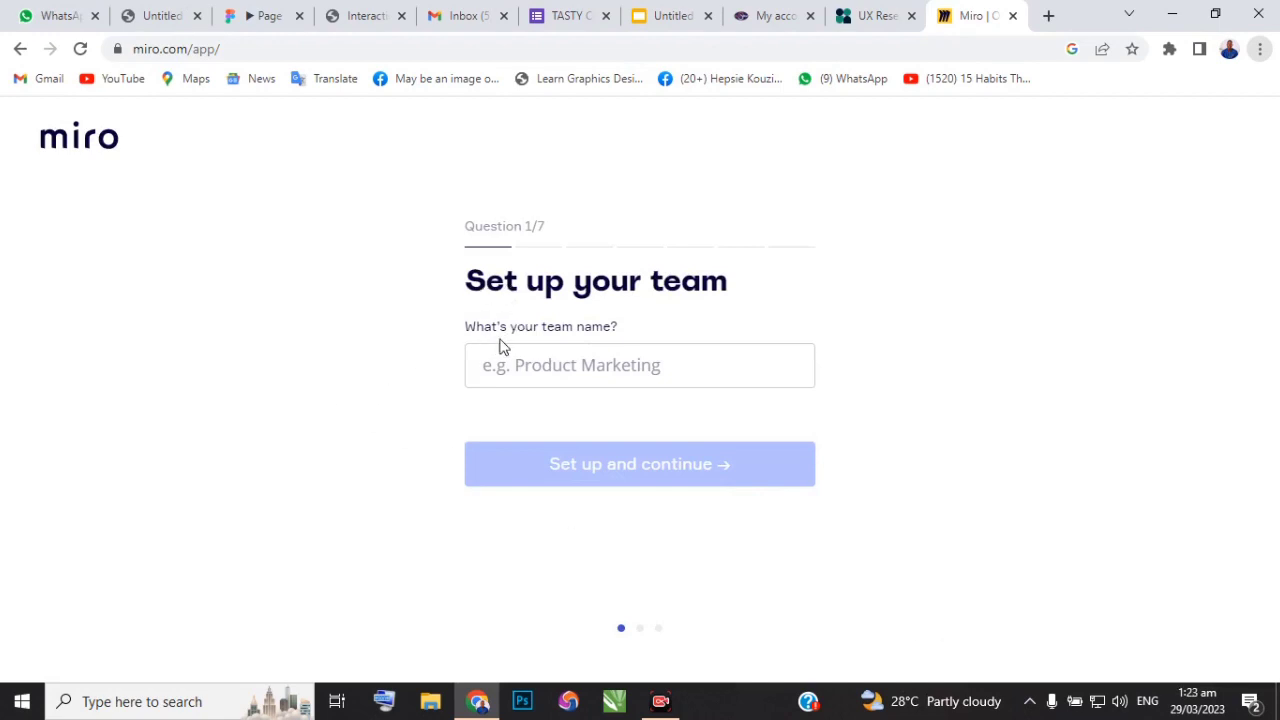
Enter X-plore Design Studio as the team name
click(564, 364)
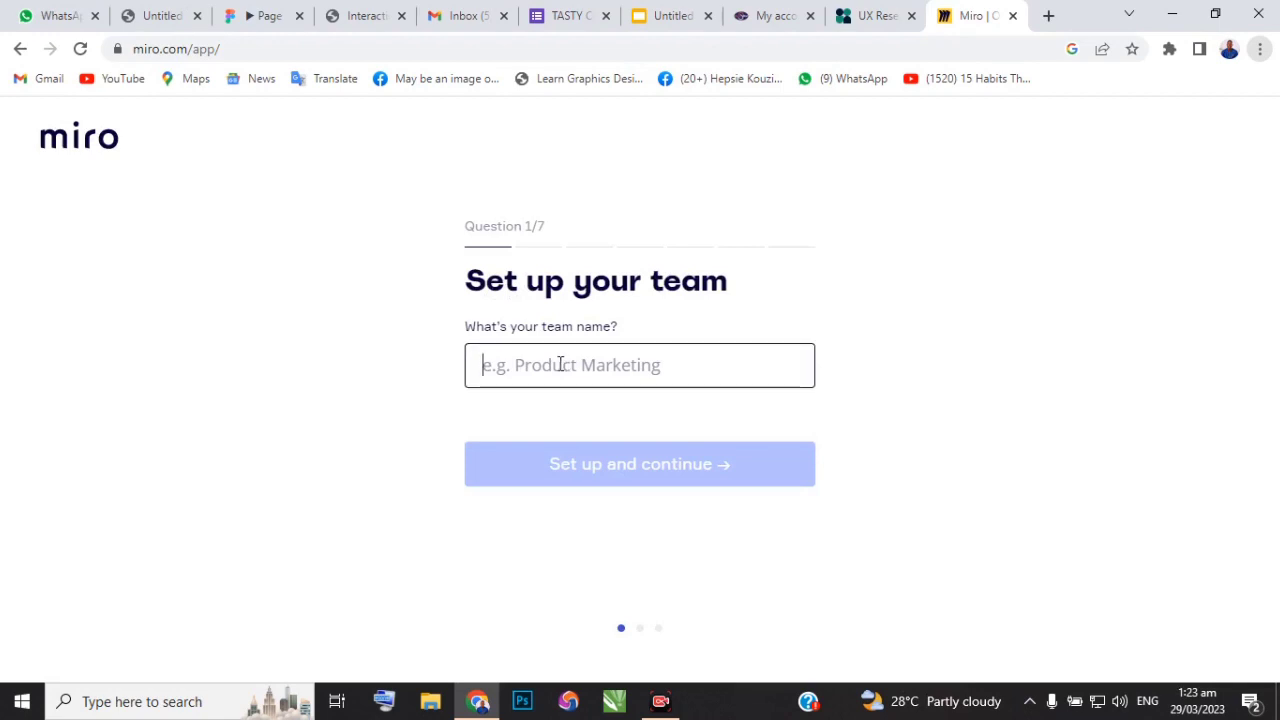
text(X)
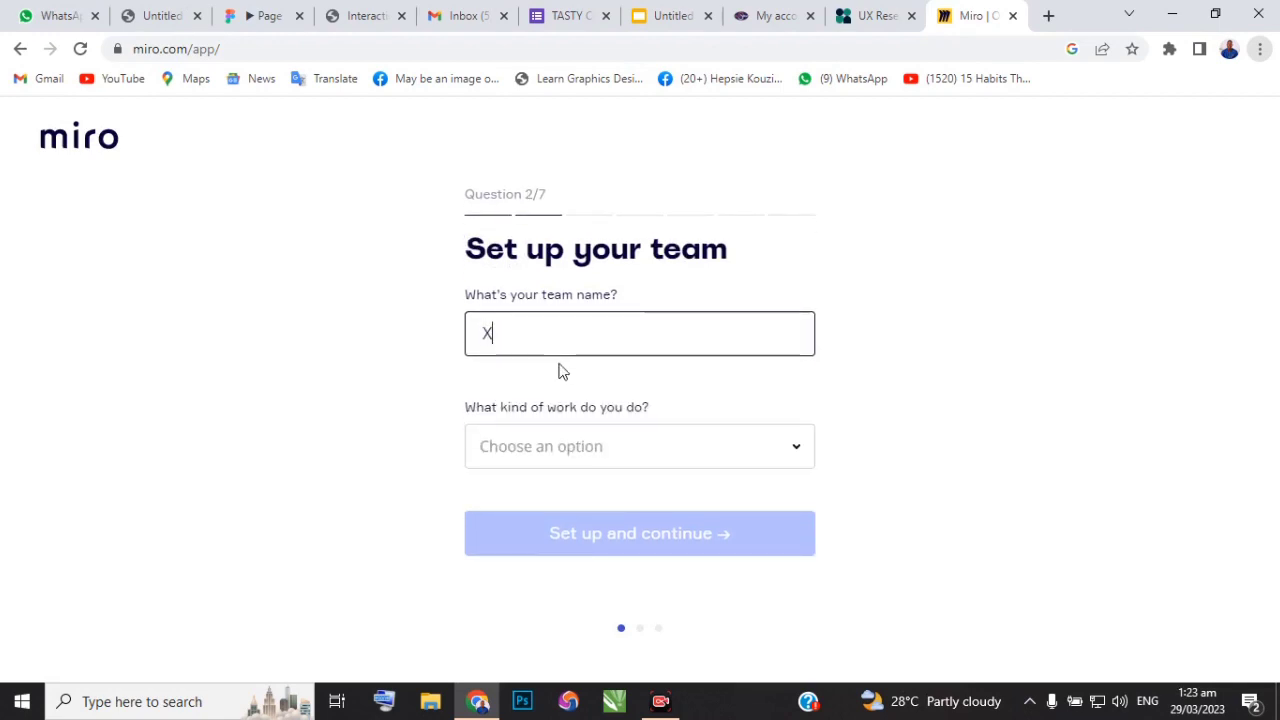
text(-plore Design)
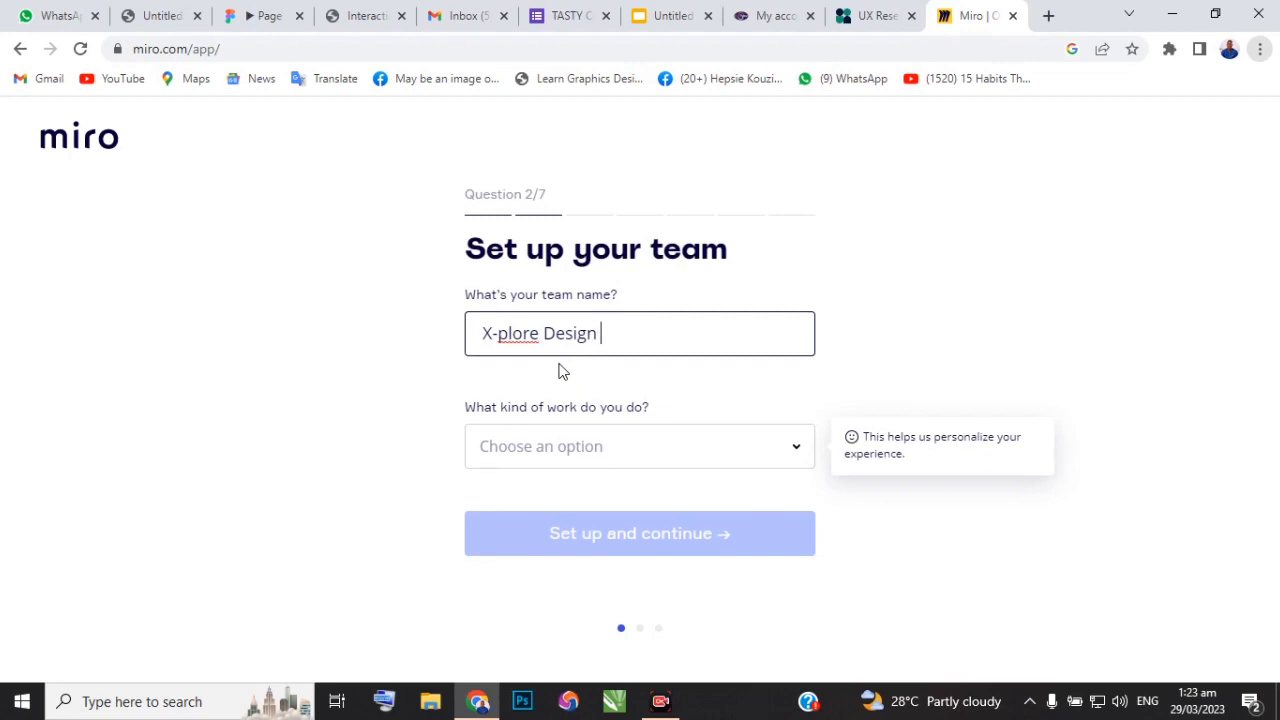
text( Studio)
Look through the kinds of work offered and choose Product Management
click(646, 452)
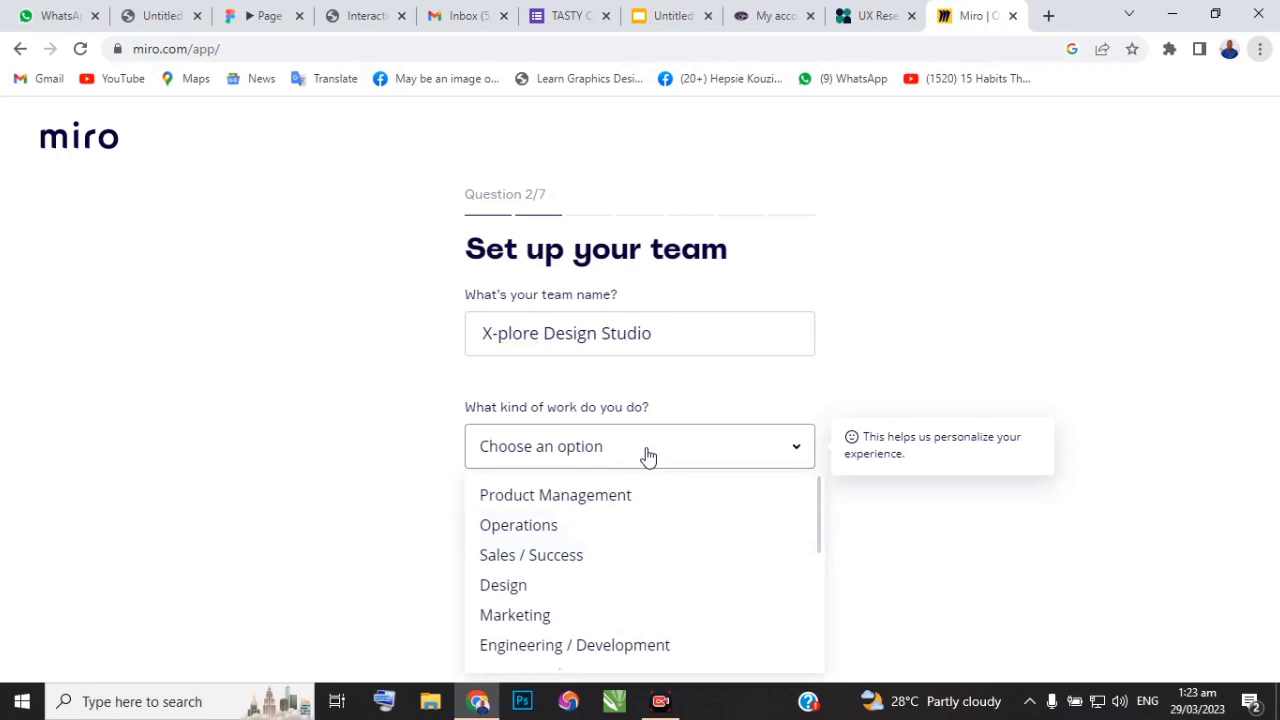
scroll(565, 528, down, 1)
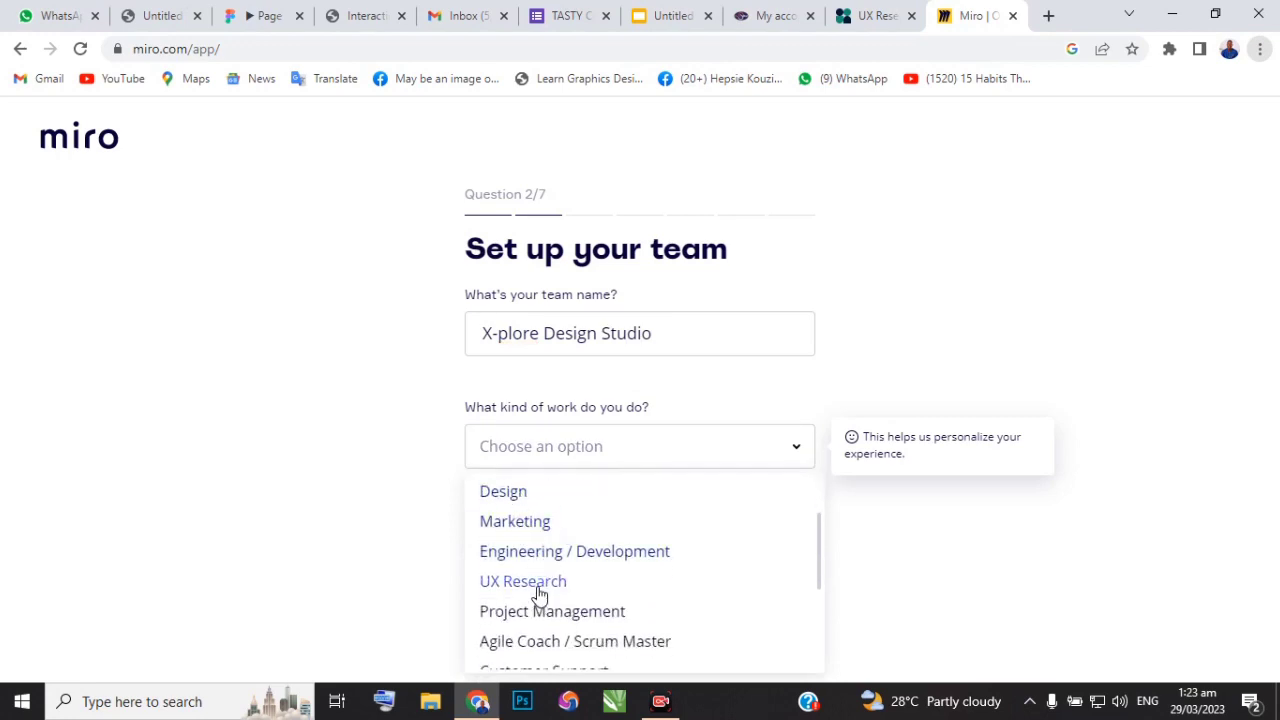
scroll(534, 580, down, 2)
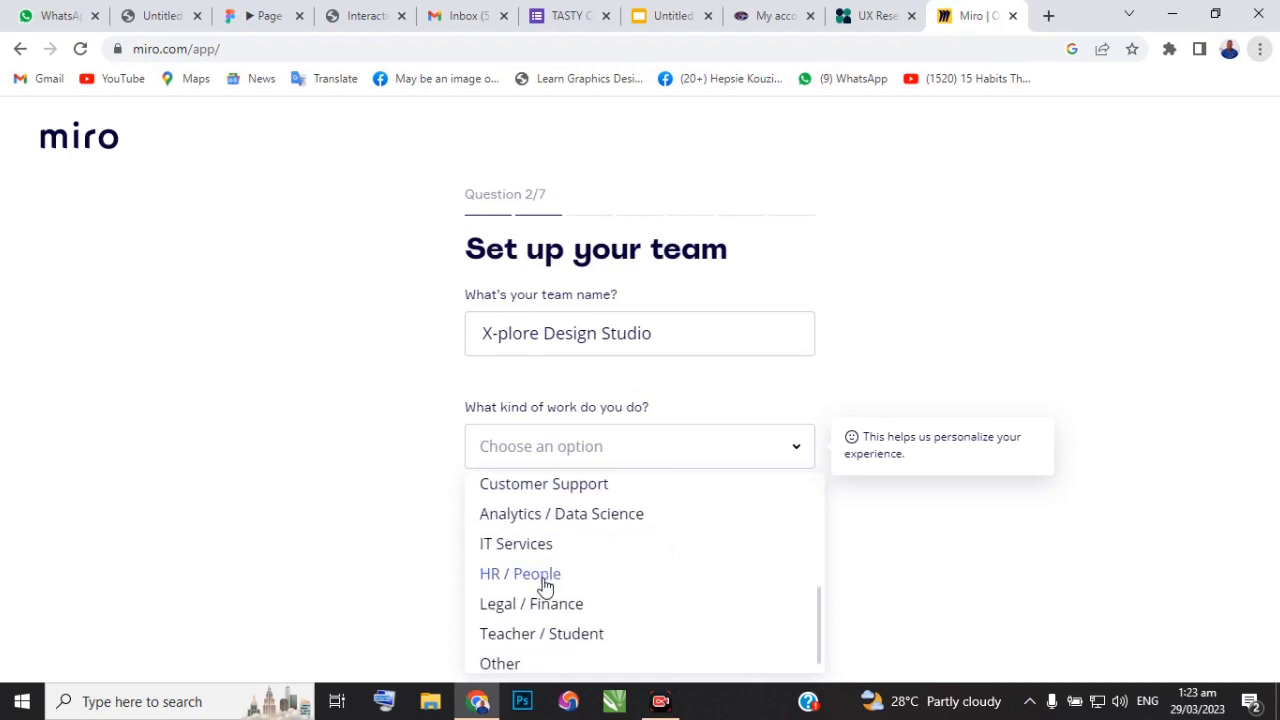
scroll(543, 620, up, 3)
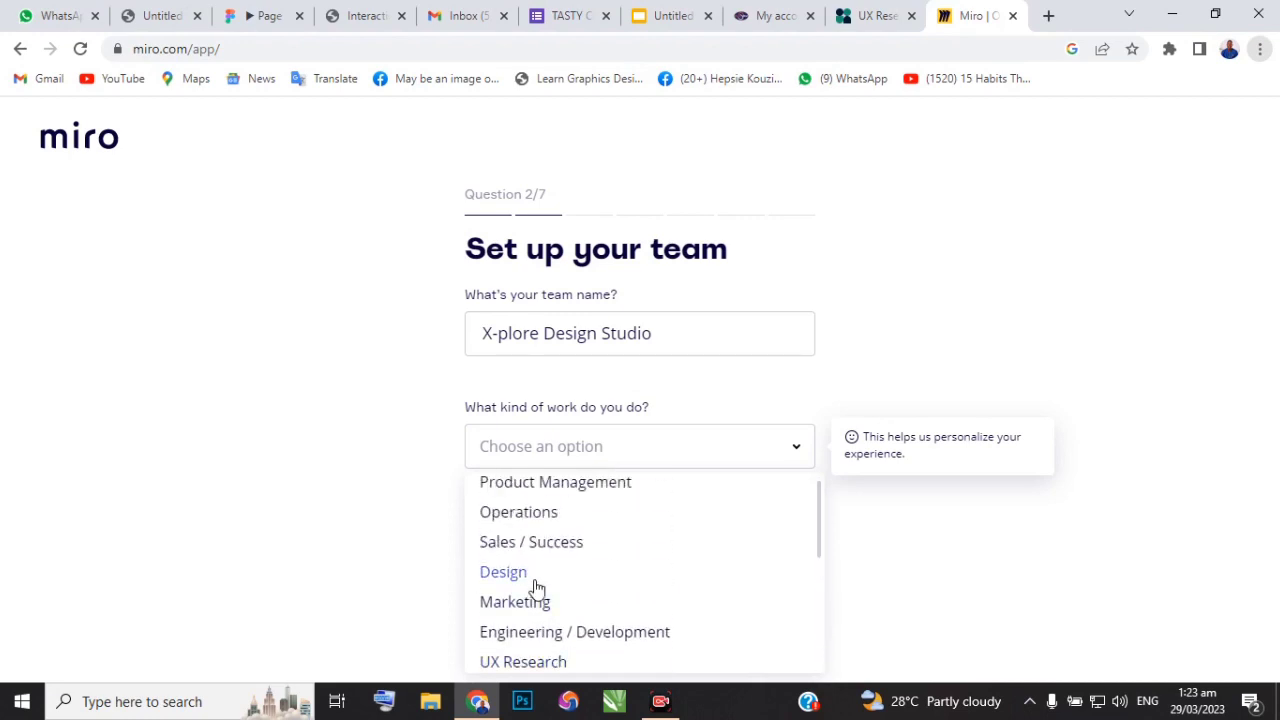
scroll(534, 580, up, 1)
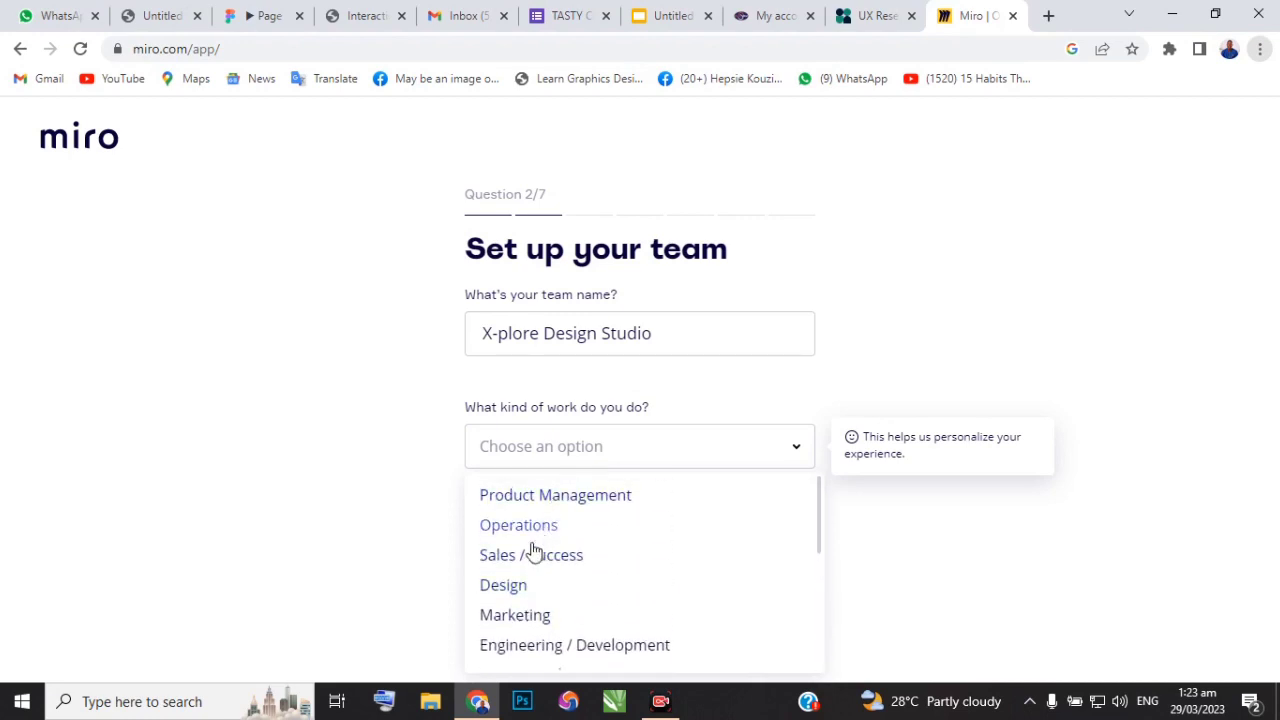
scroll(534, 548, down, 1)
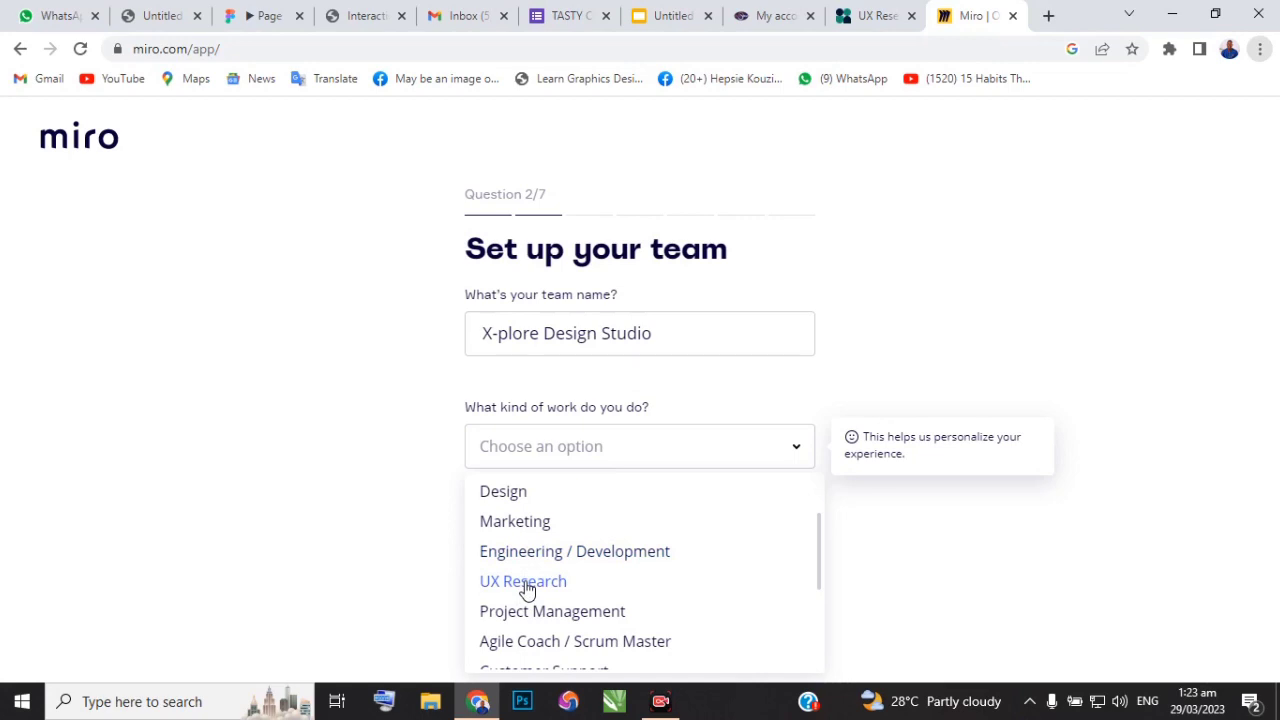
scroll(527, 590, up, 2)
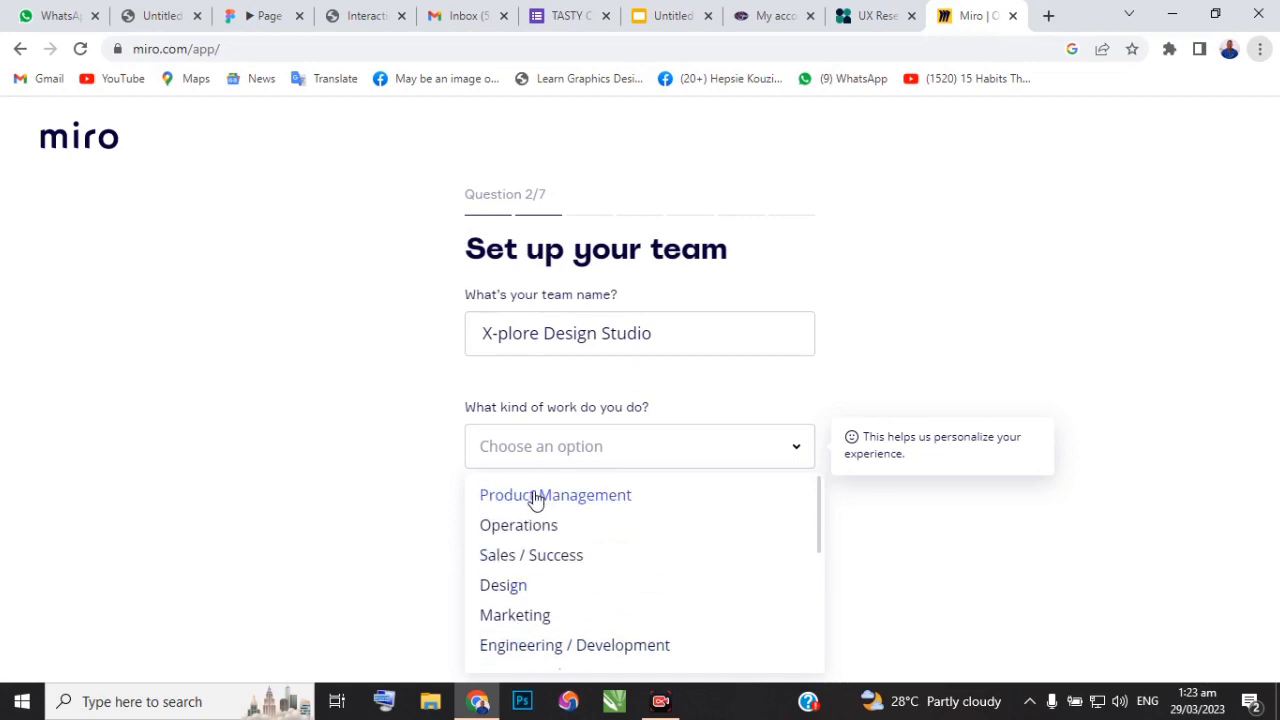
click(535, 500)
Answer that this is the first time using Miro and that it will be for Personal use
scroll(570, 517, down, 1)
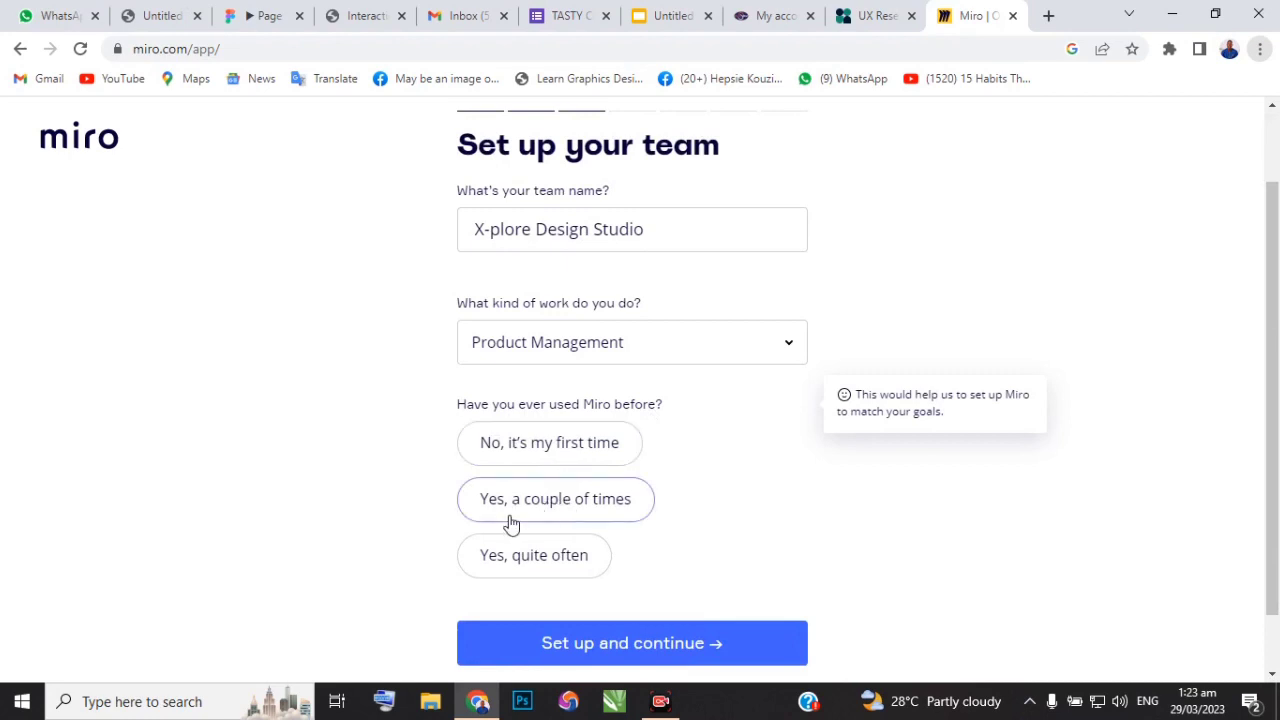
click(516, 452)
scroll(540, 533, down, 2)
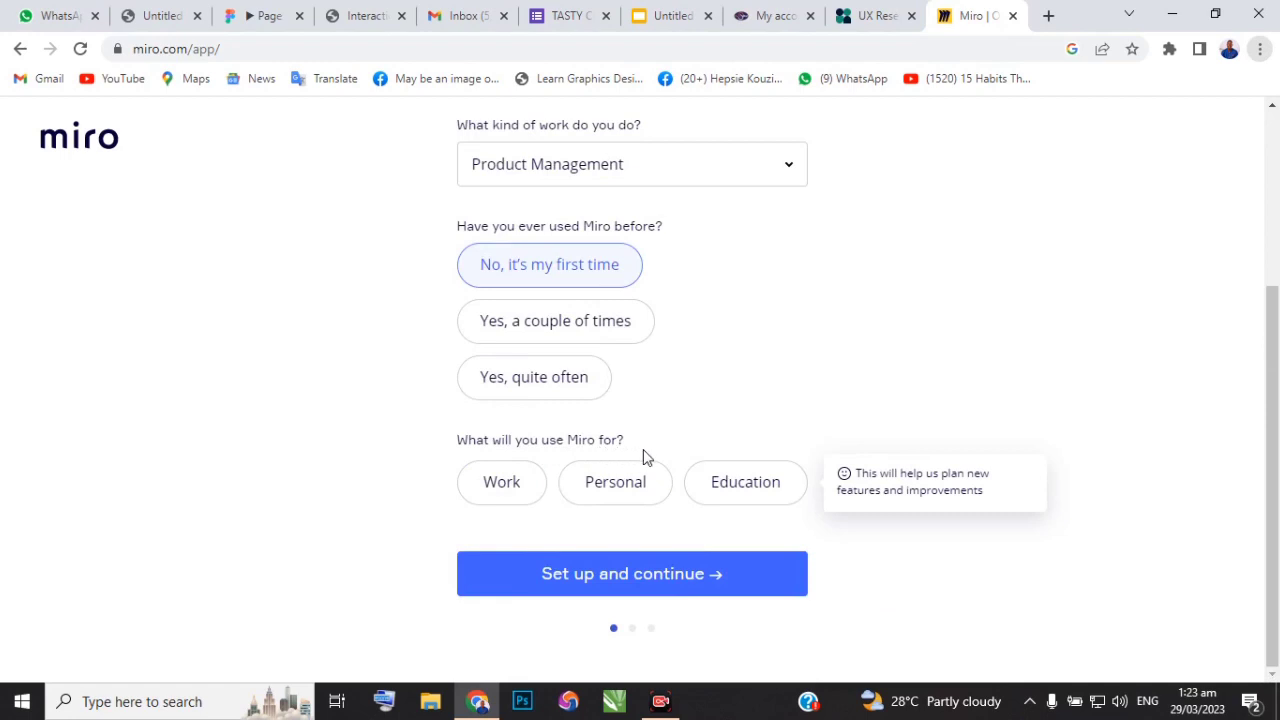
click(600, 491)
scroll(560, 528, down, 1)
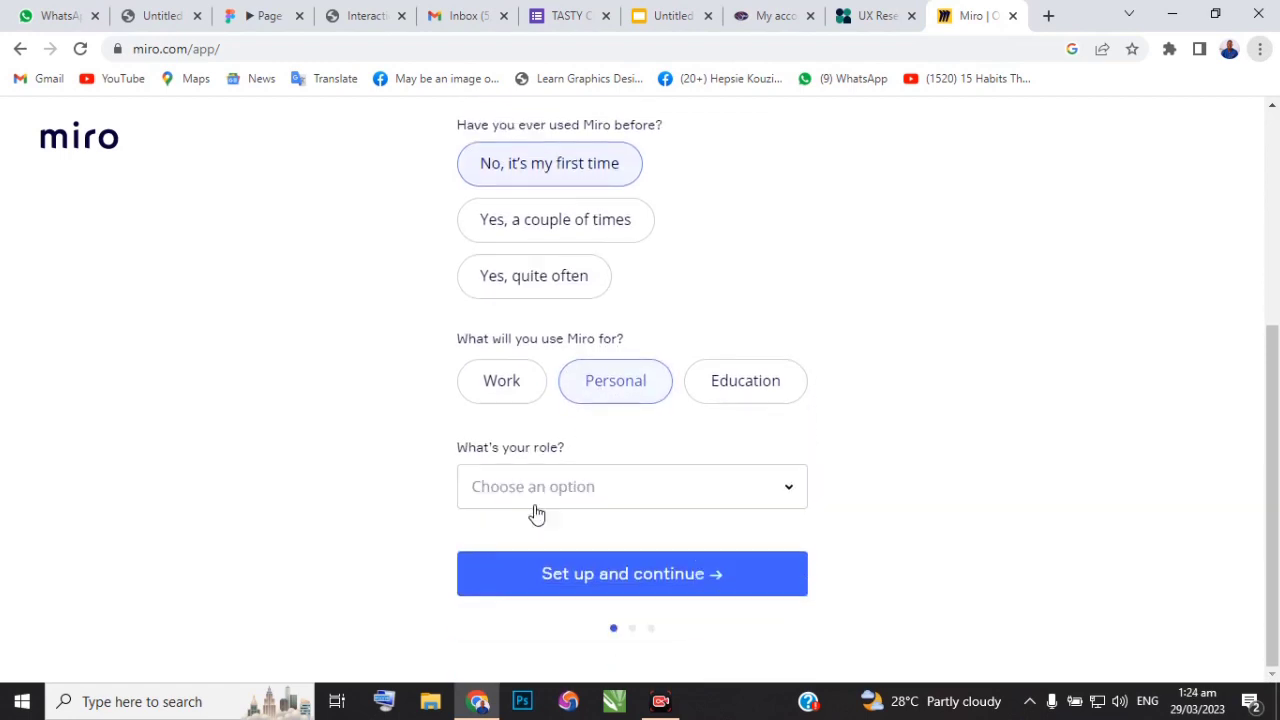
Set the role to Contractor / Freelancer and the company size to Only me
click(660, 496)
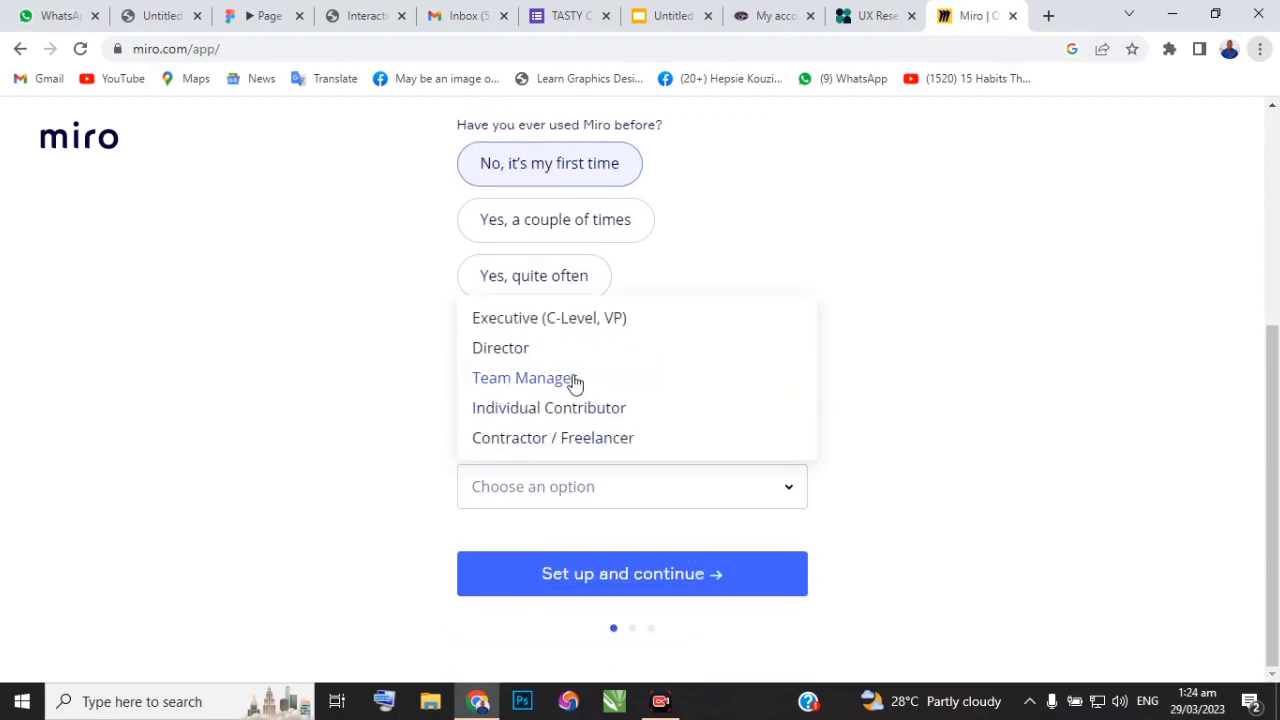
click(566, 446)
scroll(603, 460, down, 1)
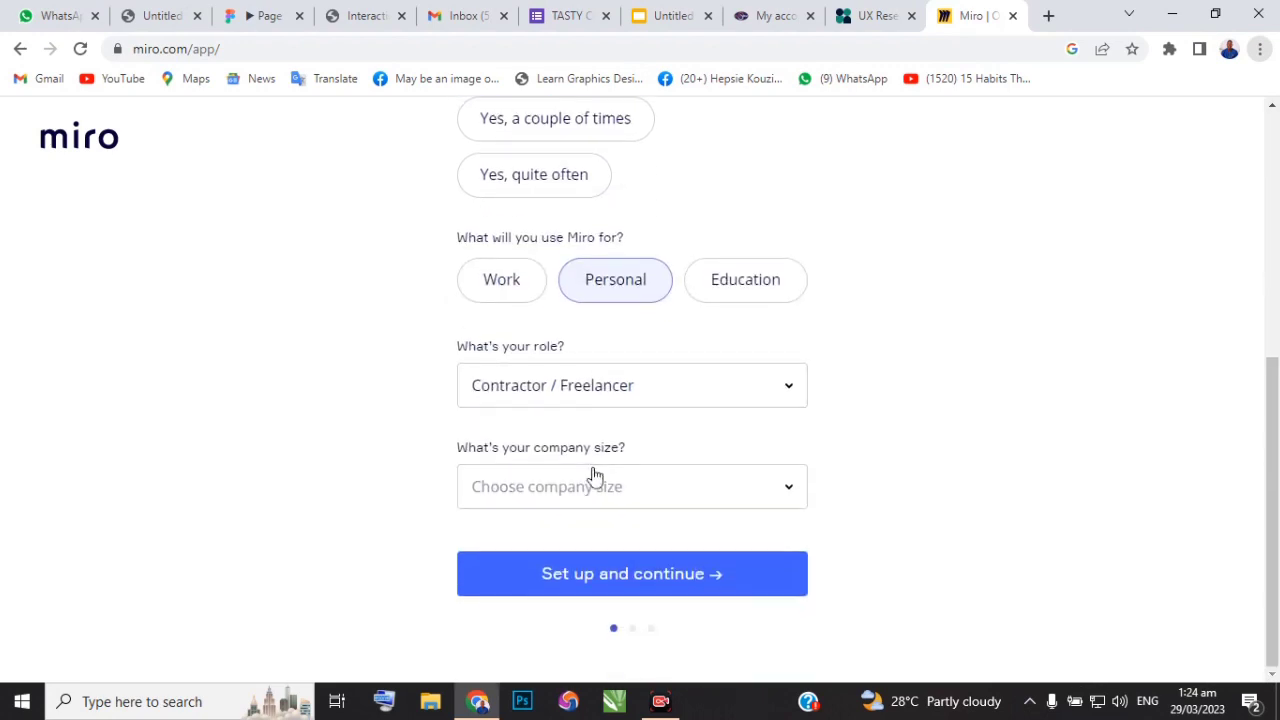
click(677, 497)
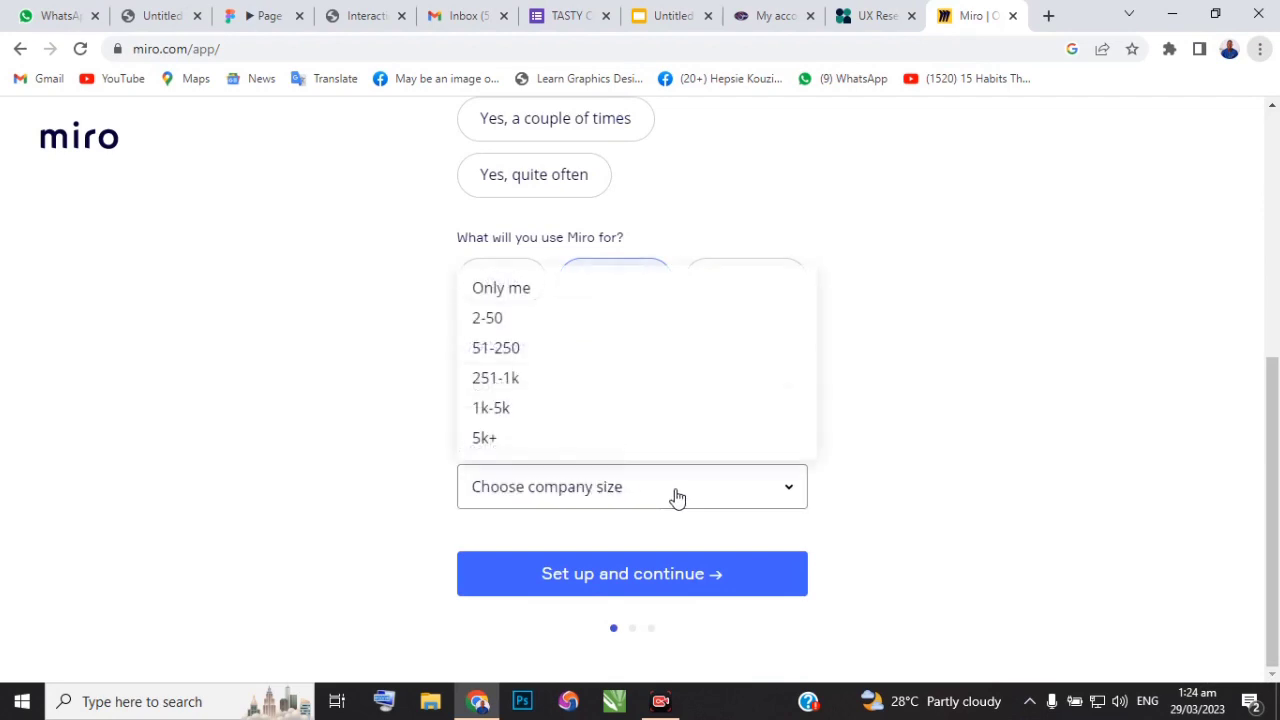
click(505, 290)
scroll(580, 525, down, 1)
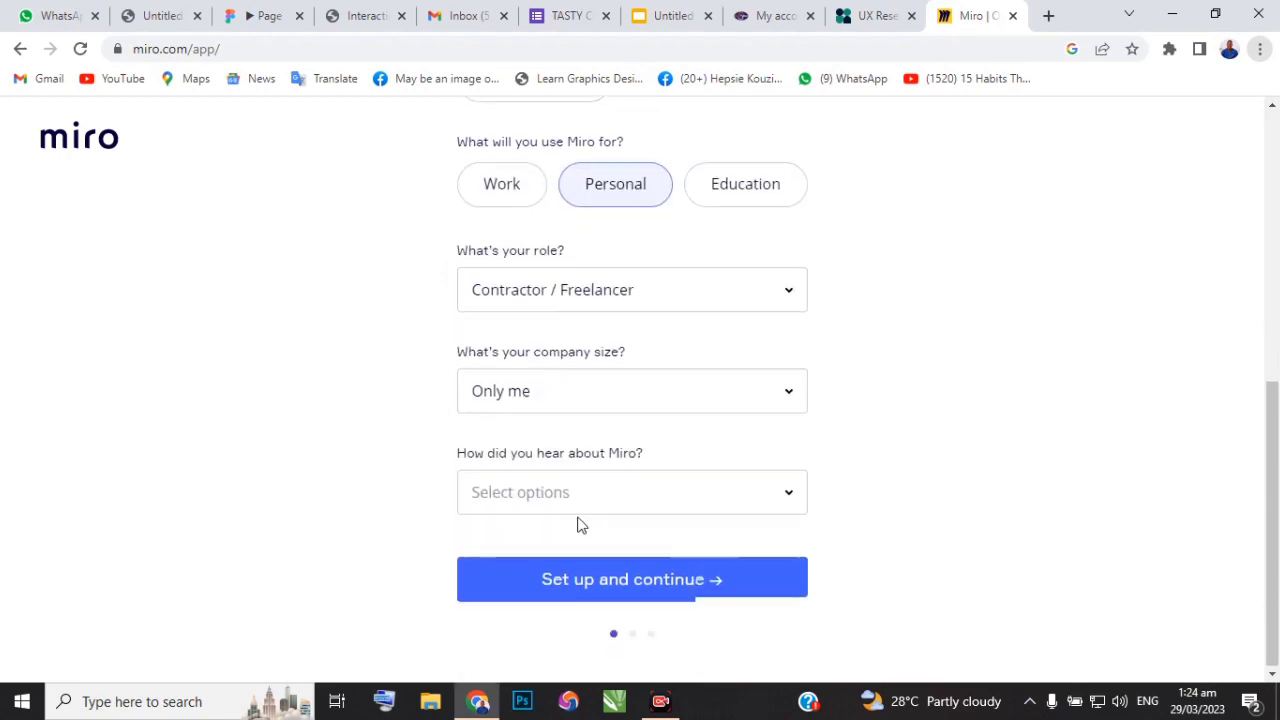
Choose Friend / Word of Mouth as how you heard about Miro and submit the team setup
click(758, 493)
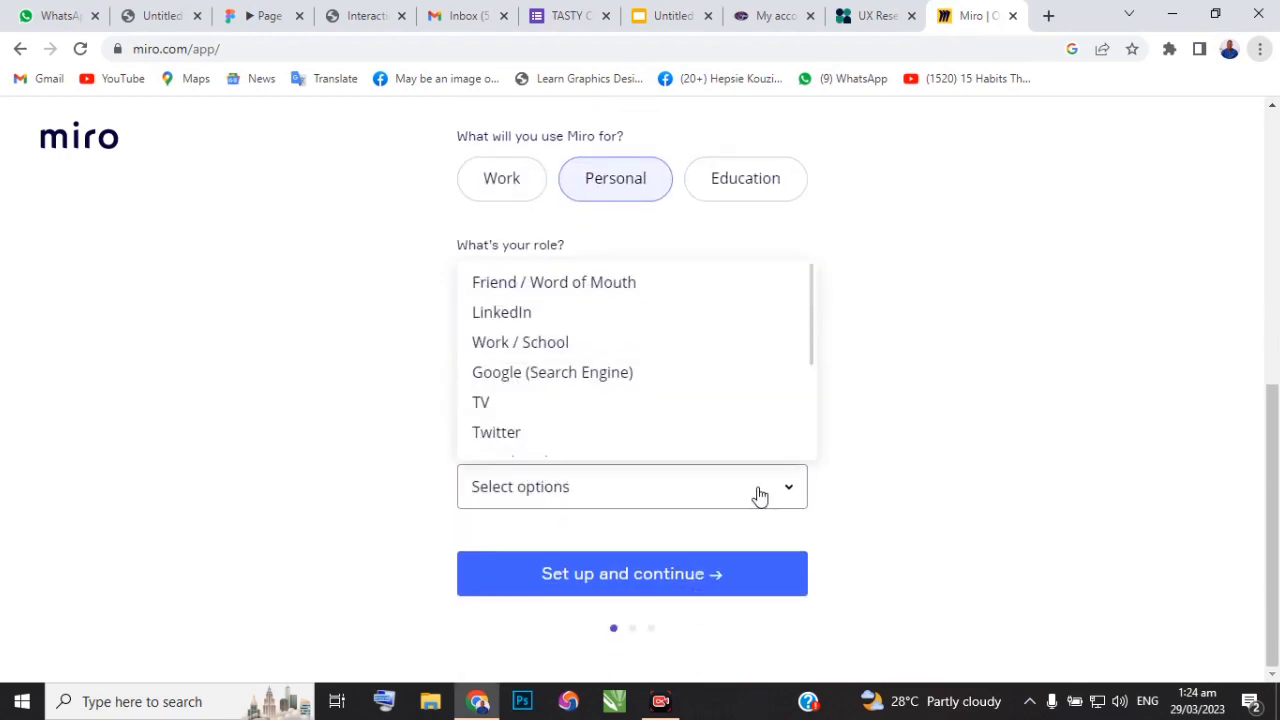
click(562, 291)
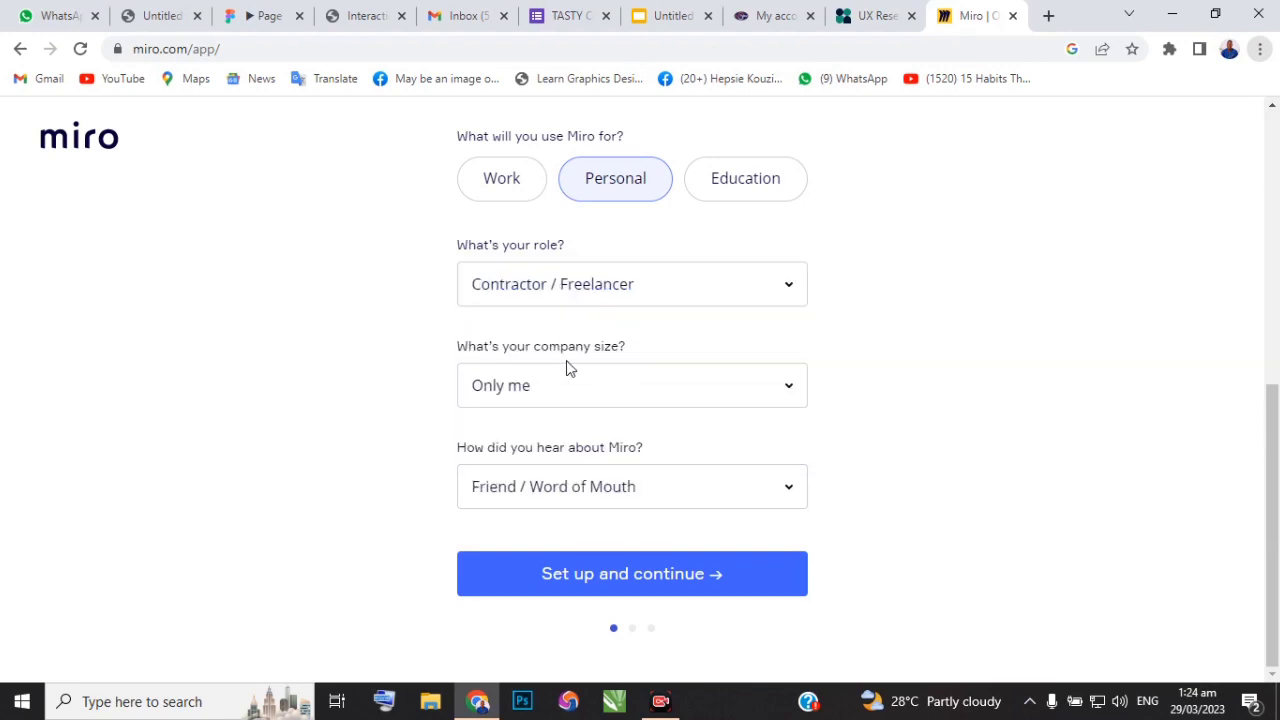
click(620, 589)
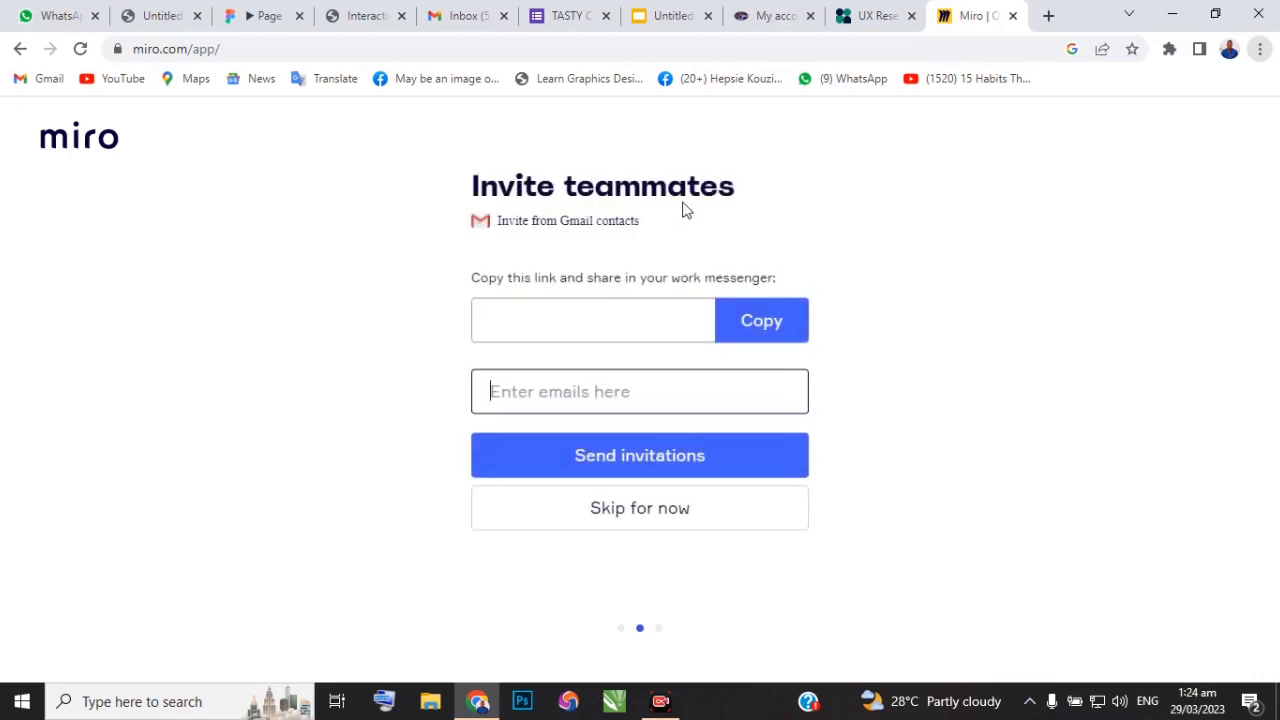
Skip inviting teammates and start with the Brainstorming template
click(614, 510)
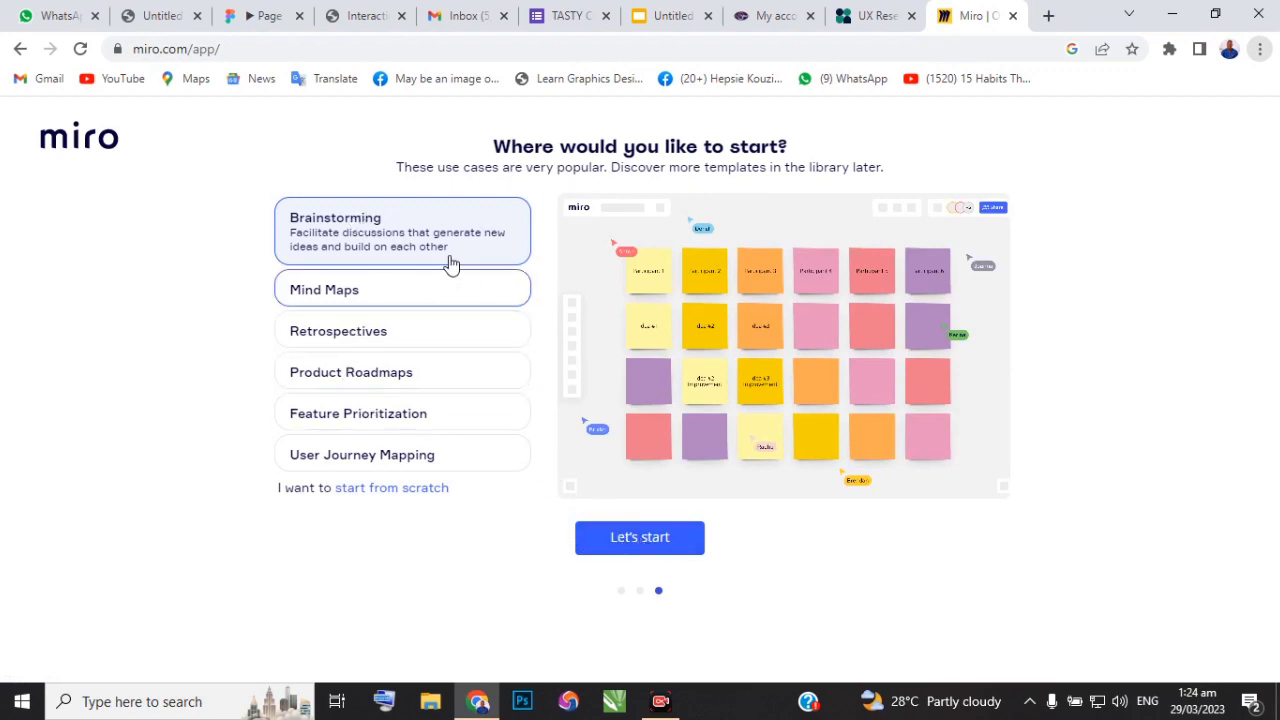
click(615, 540)
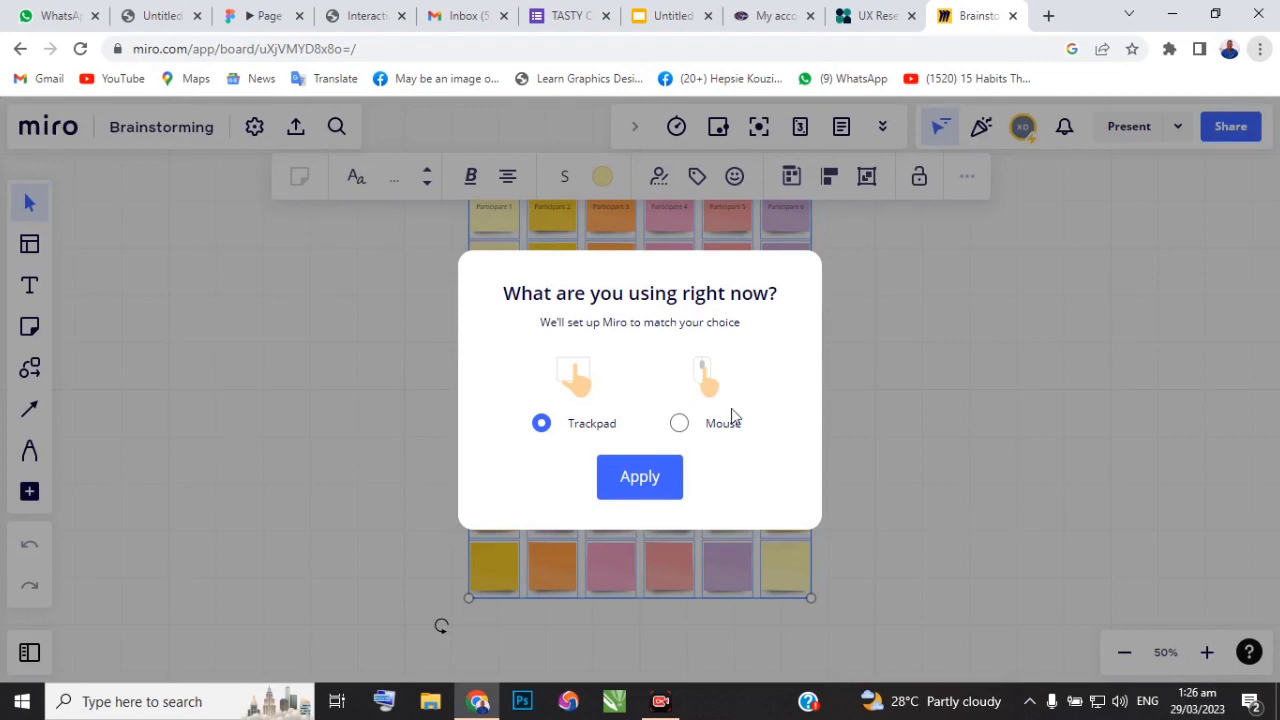
Set the pointing device to Mouse and follow the guided practice of zooming the board in and out
click(680, 424)
click(645, 484)
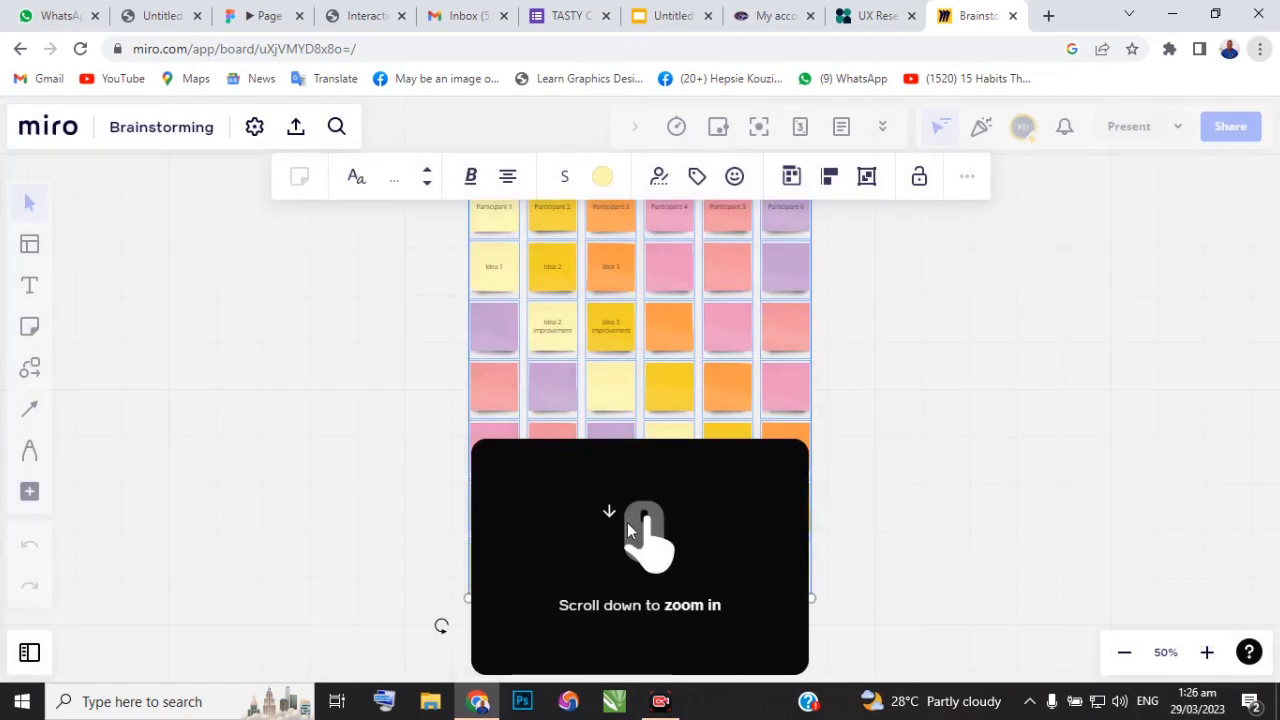
scroll(632, 380, down, 5)
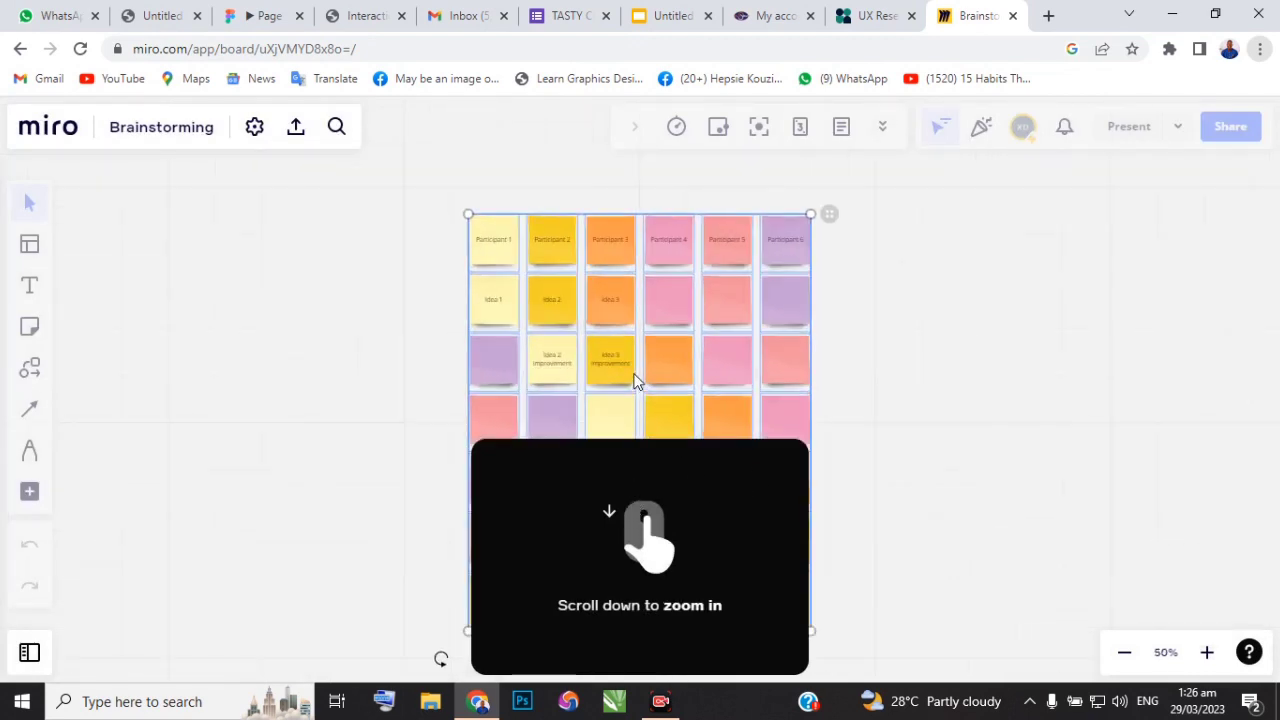
scroll(620, 372, up, 2)
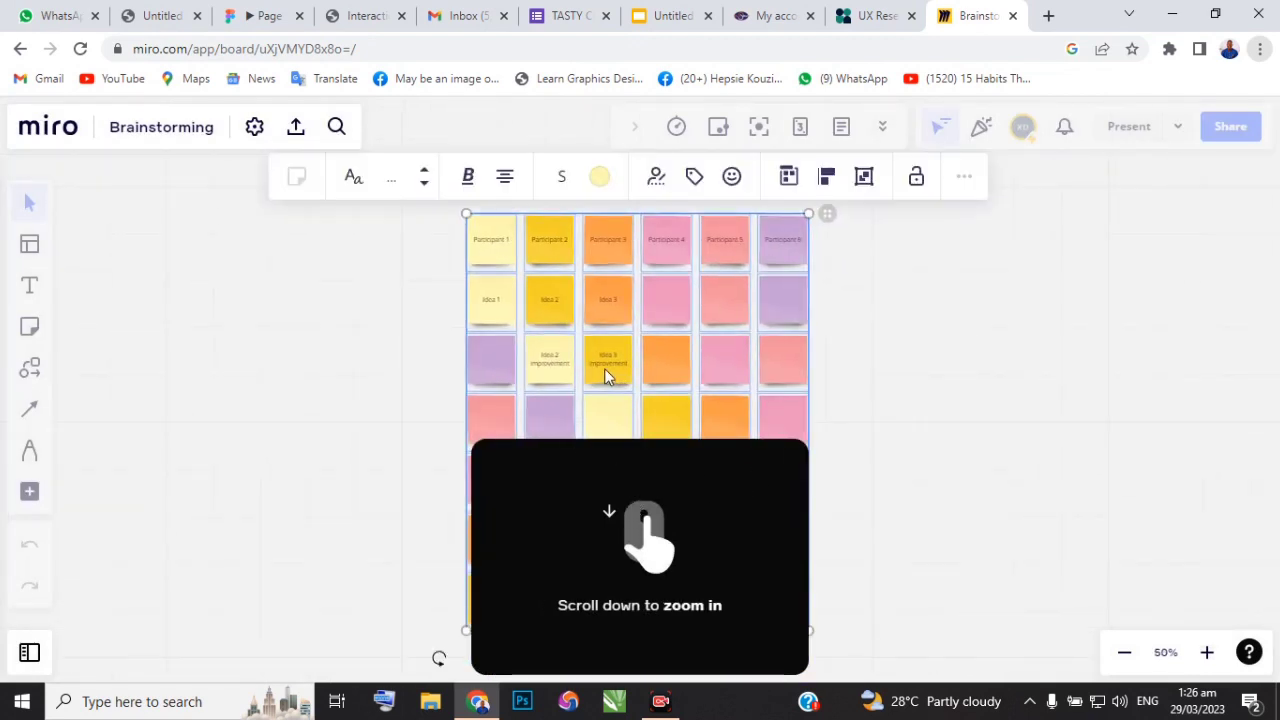
scroll(606, 374, up, 2)
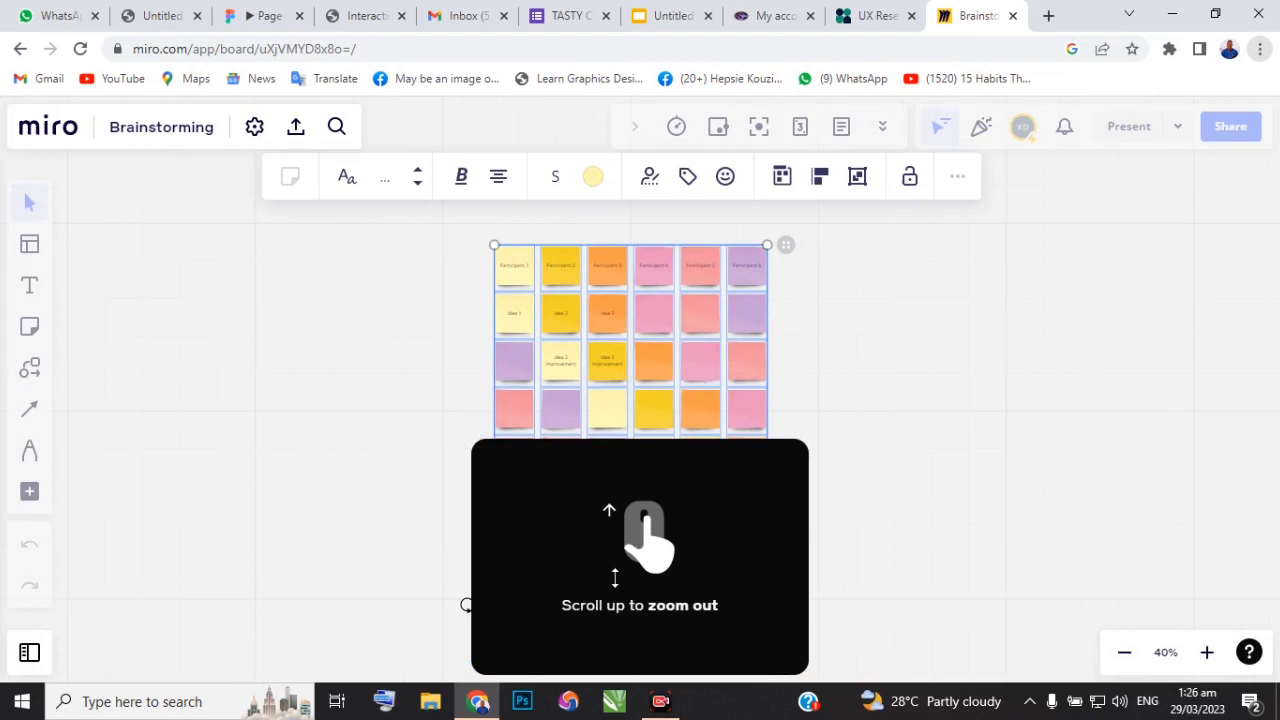
Finish the guided navigation practice by zooming the board in and out and panning it slightly
scroll(649, 372, down, 5)
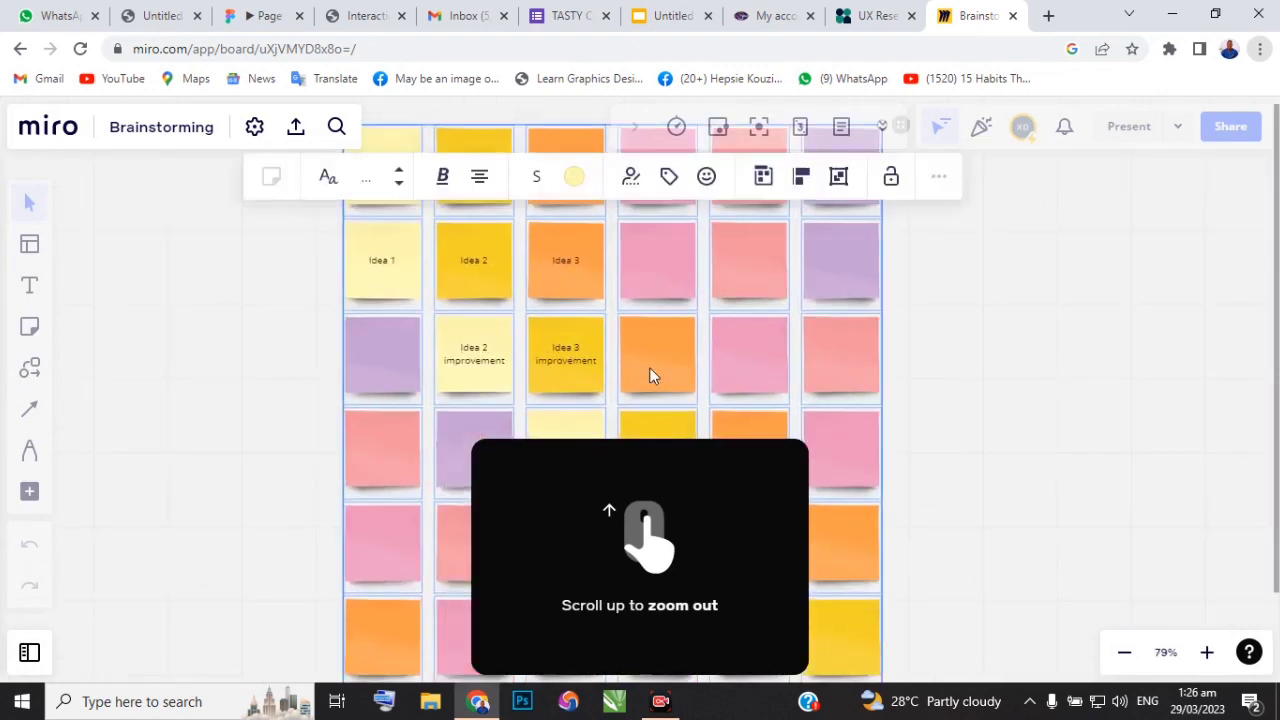
scroll(648, 376, up, 2)
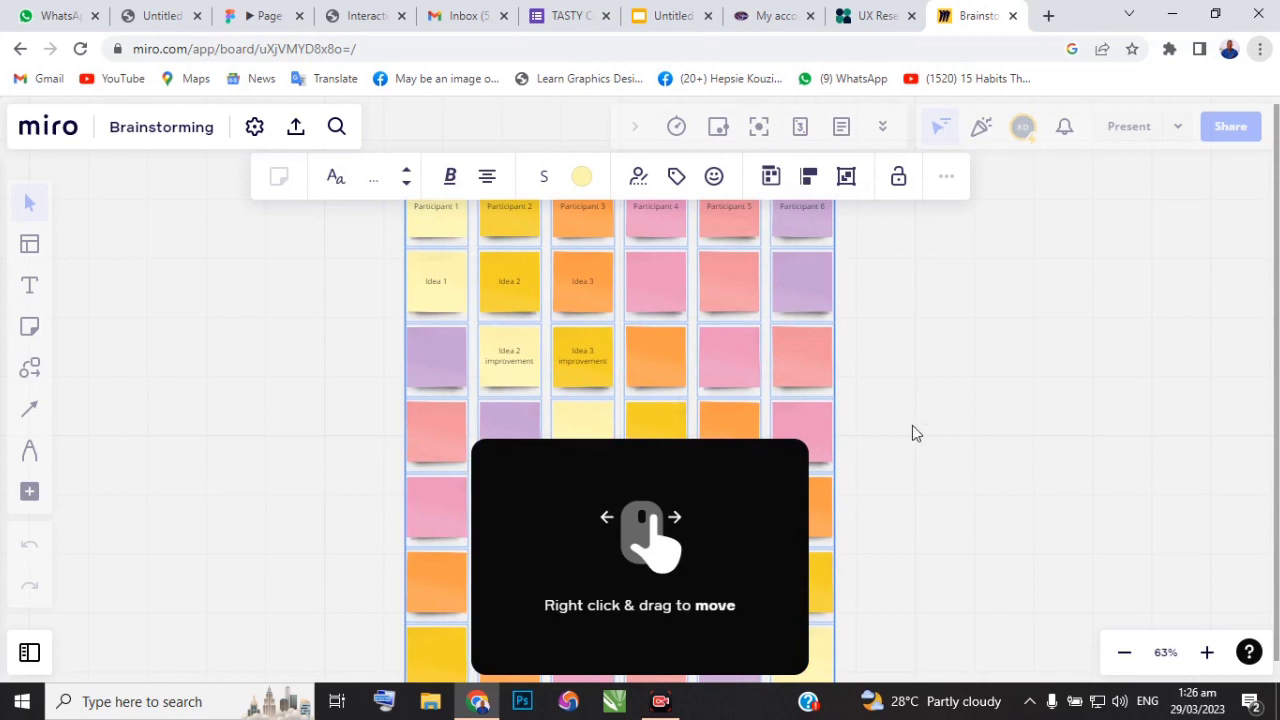
drag(912, 433, 866, 414)
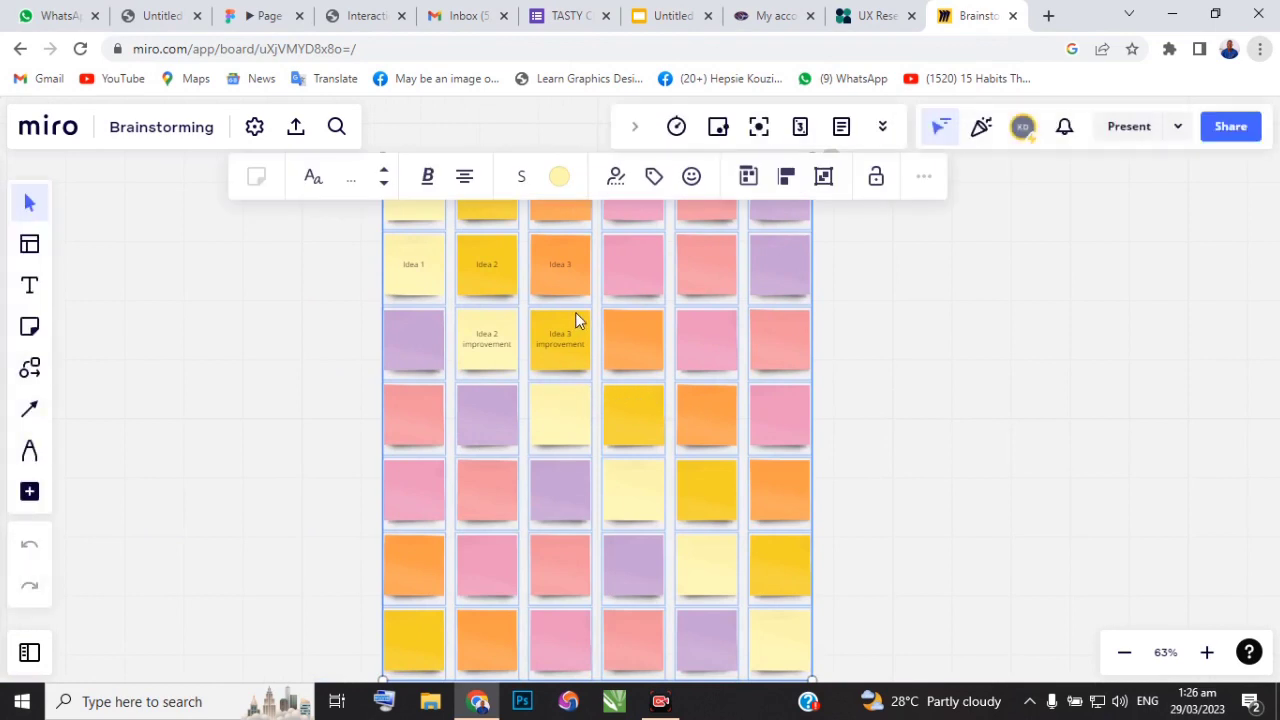
Skip the text-editing tour completely and dismiss the hint about where to find Templates
scroll(575, 312, down, 2)
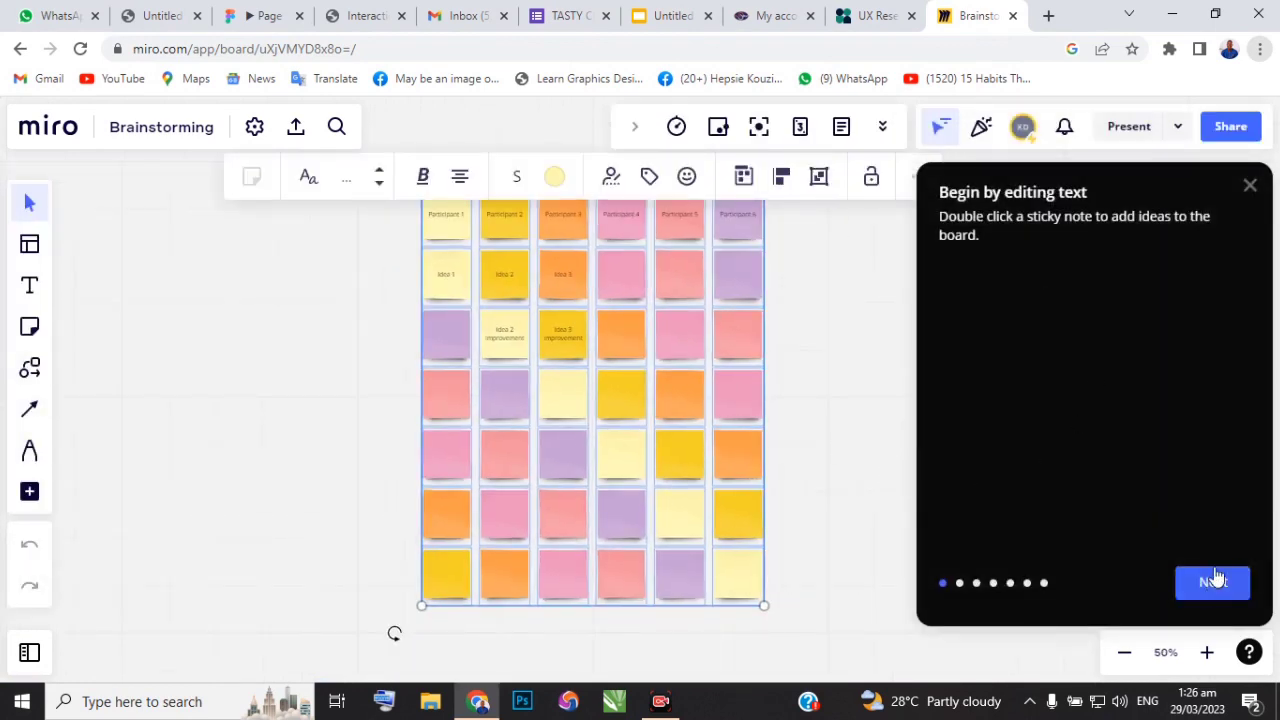
click(1251, 189)
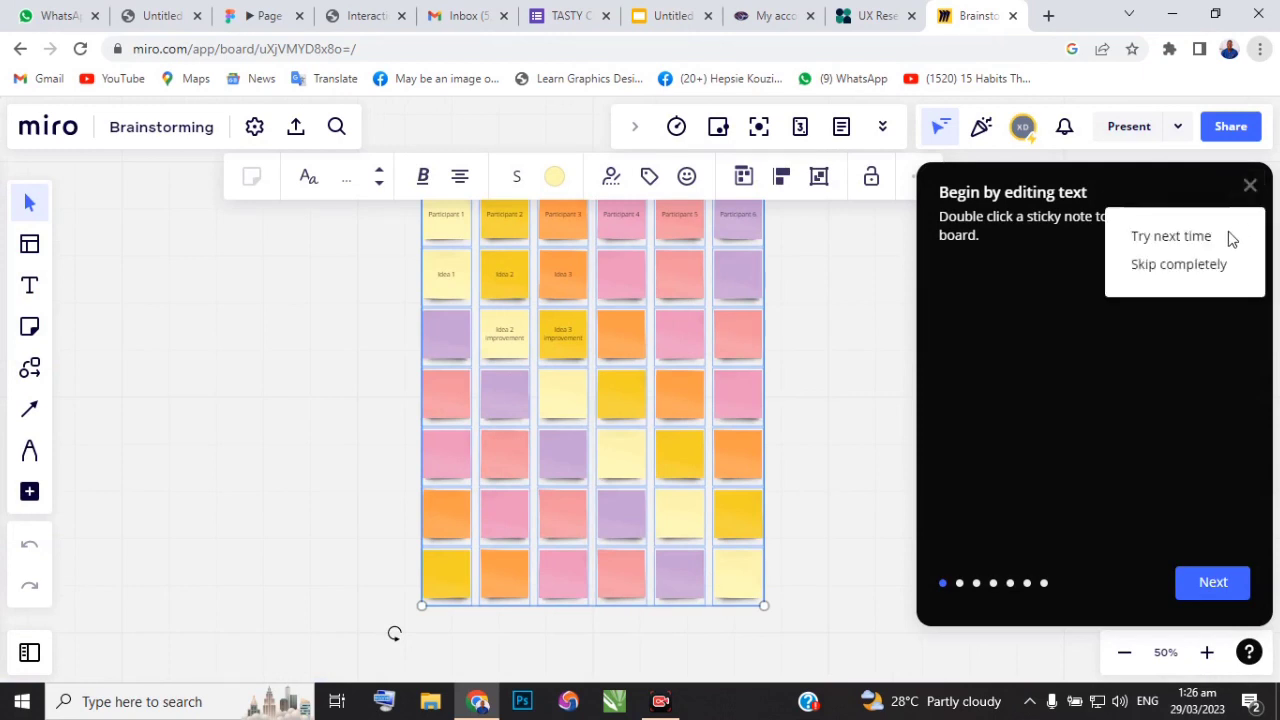
click(1162, 270)
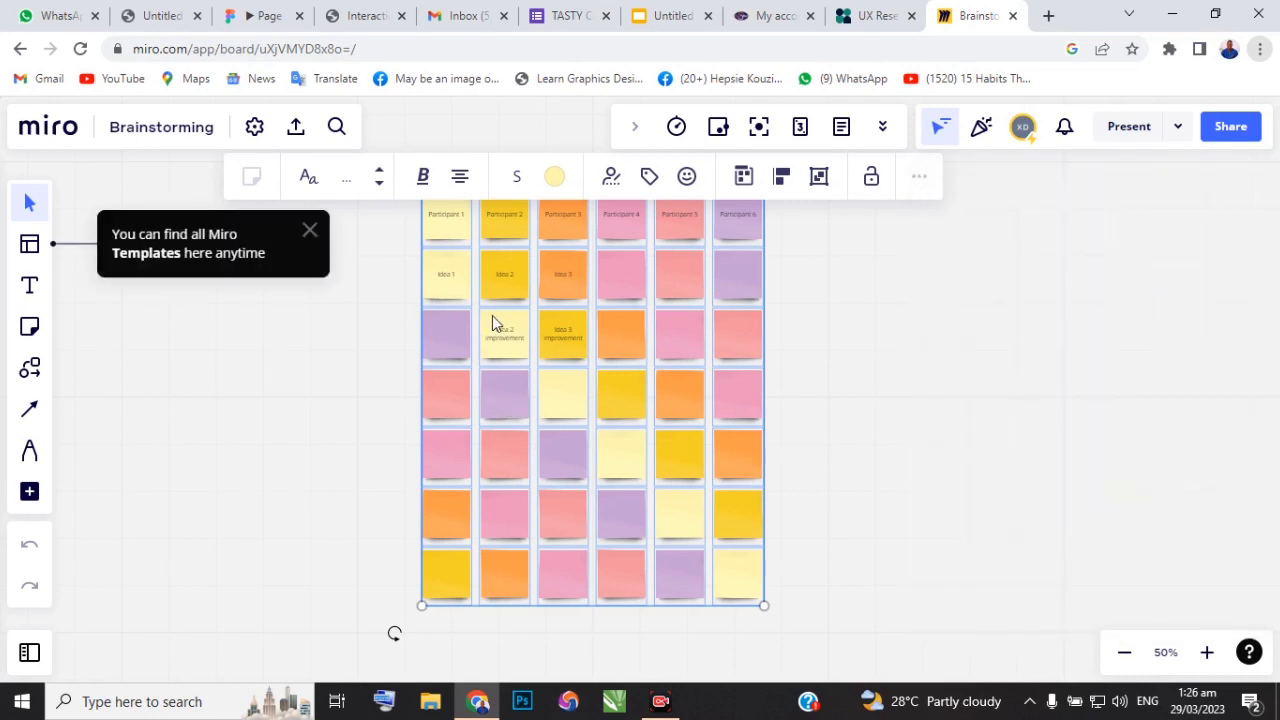
scroll(505, 330, up, 1)
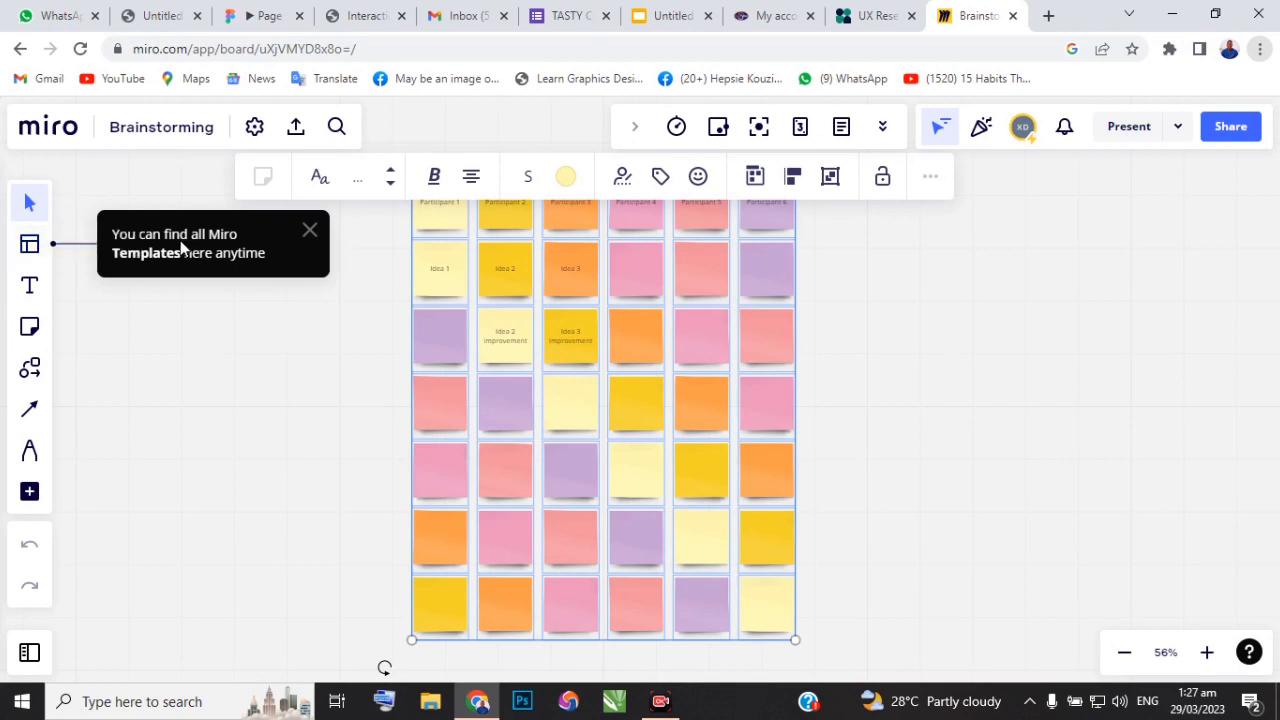
click(309, 230)
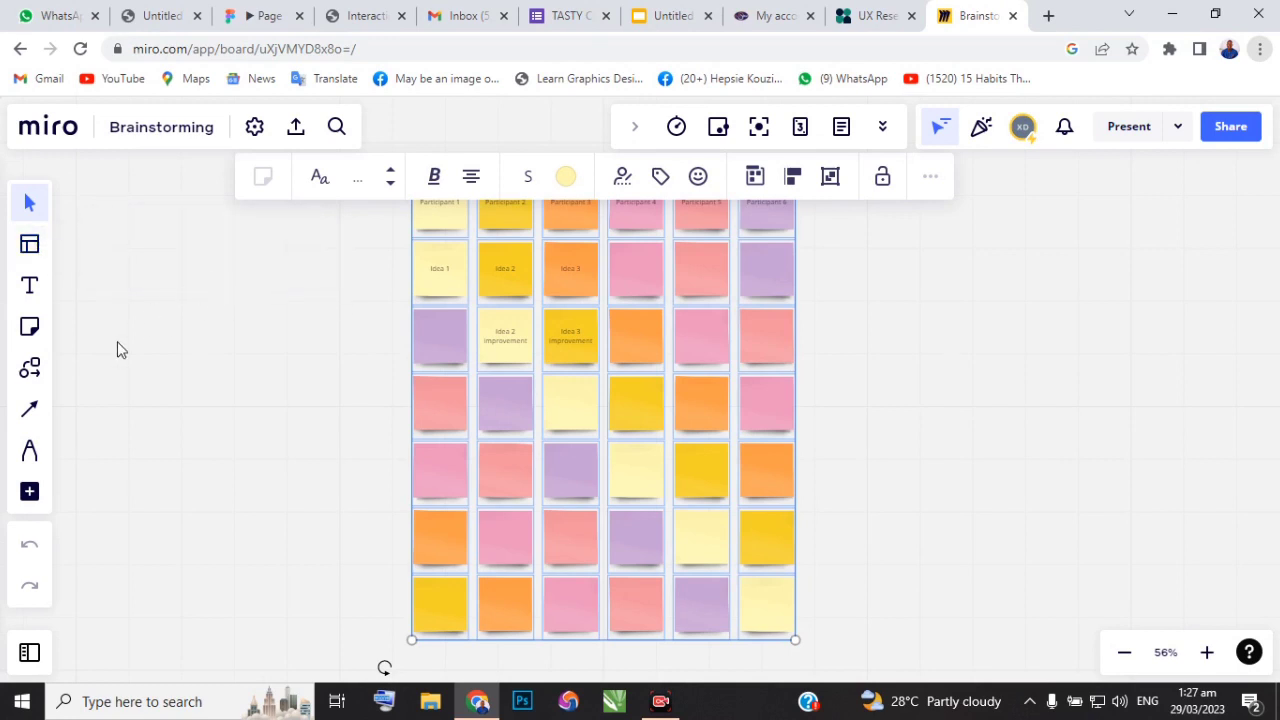
Delete the selected grid of template sticky notes from the board
scroll(477, 312, up, 2)
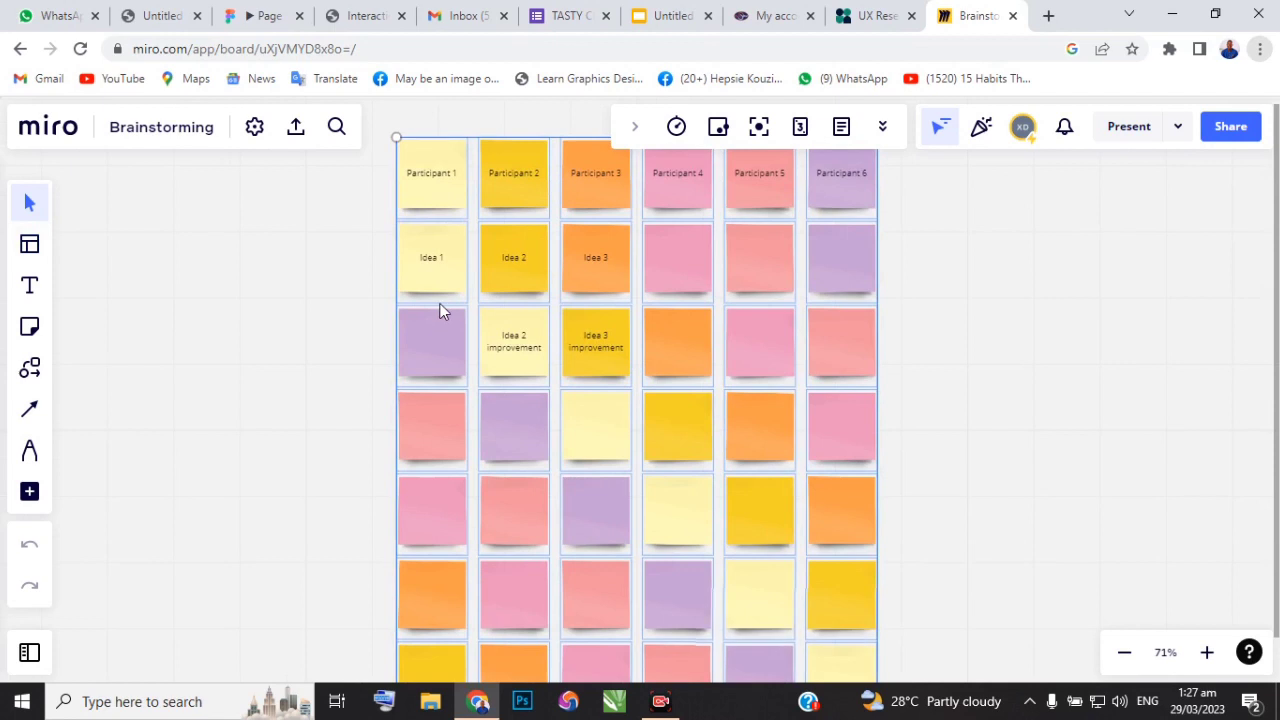
scroll(434, 308, down, 1)
scroll(425, 268, down, 1)
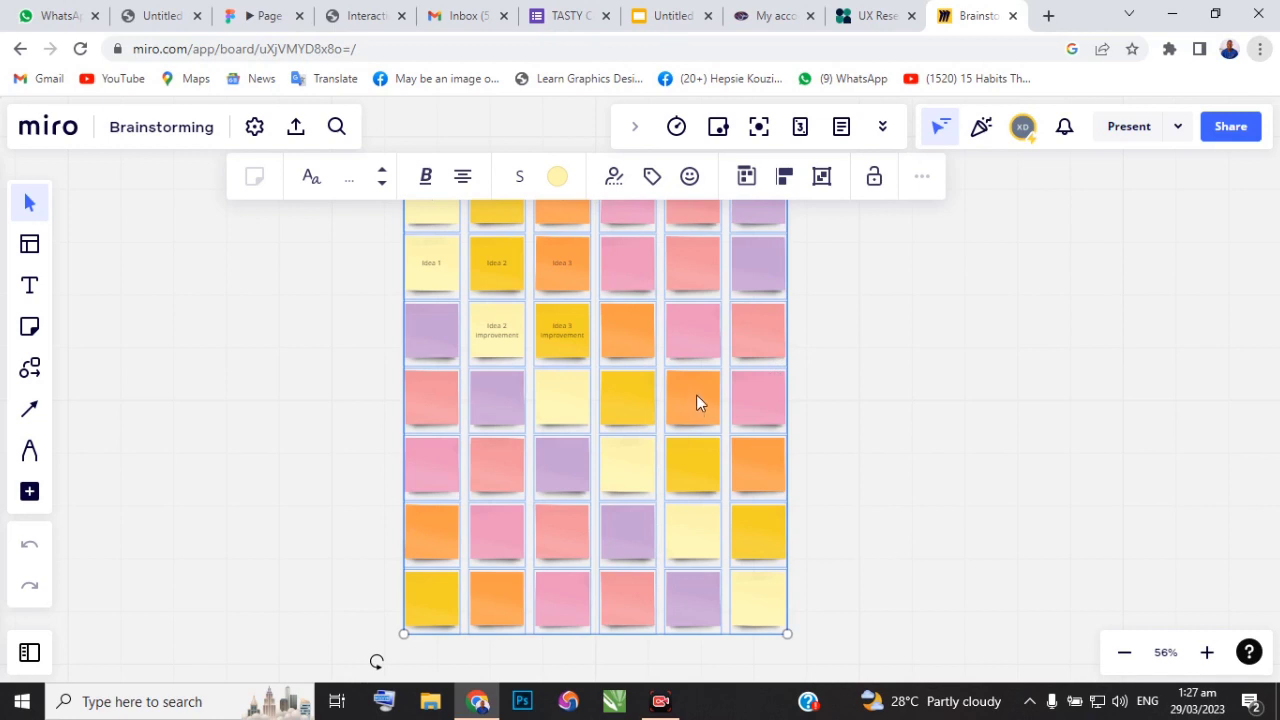
key(Delete)
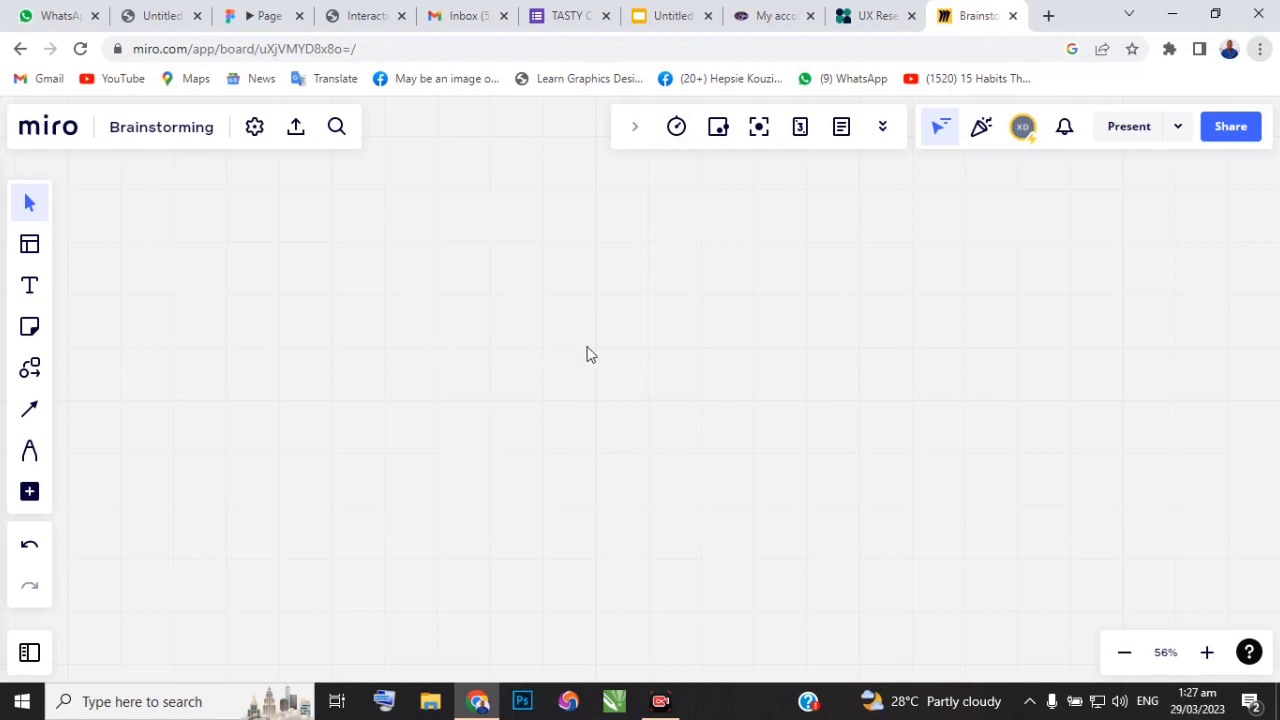
scroll(420, 346, down, 3)
scroll(565, 379, up, 3)
scroll(560, 370, up, 2)
scroll(561, 370, down, 5)
scroll(533, 342, up, 3)
scroll(535, 339, down, 3)
scroll(531, 285, down, 3)
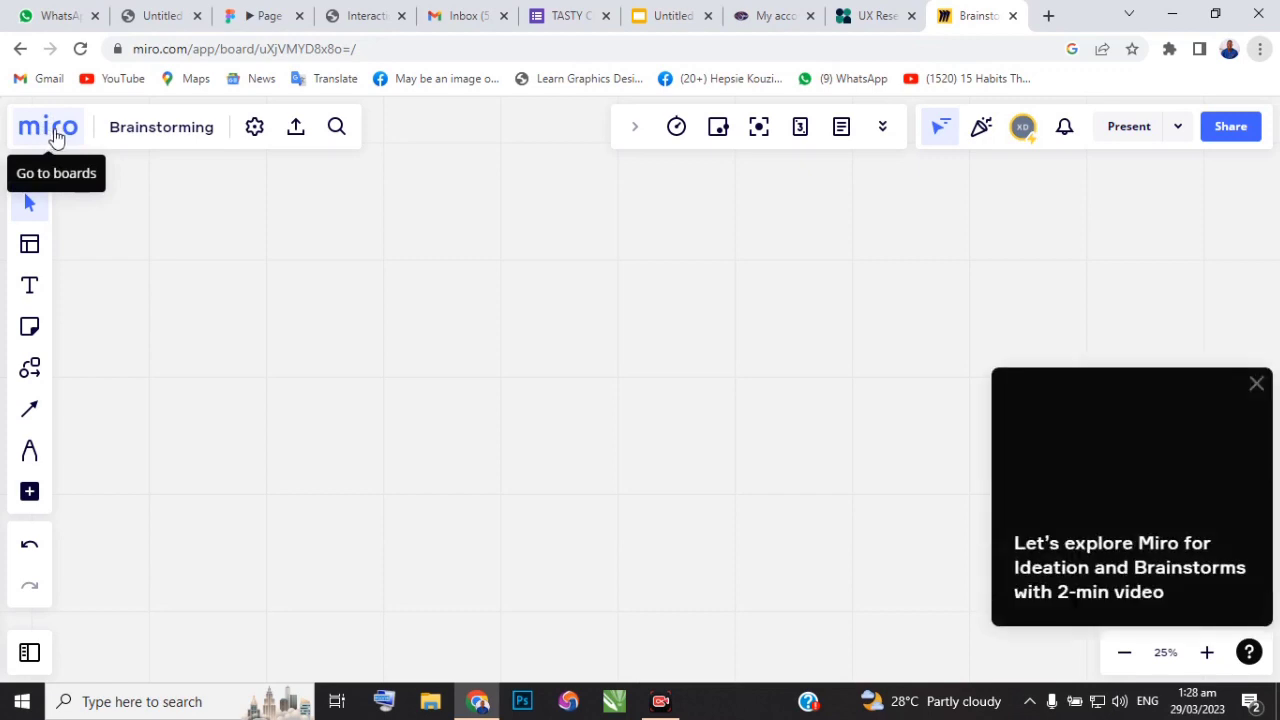
Dismiss the pop-up offering a 2-minute video on ideation and brainstorms
click(1257, 388)
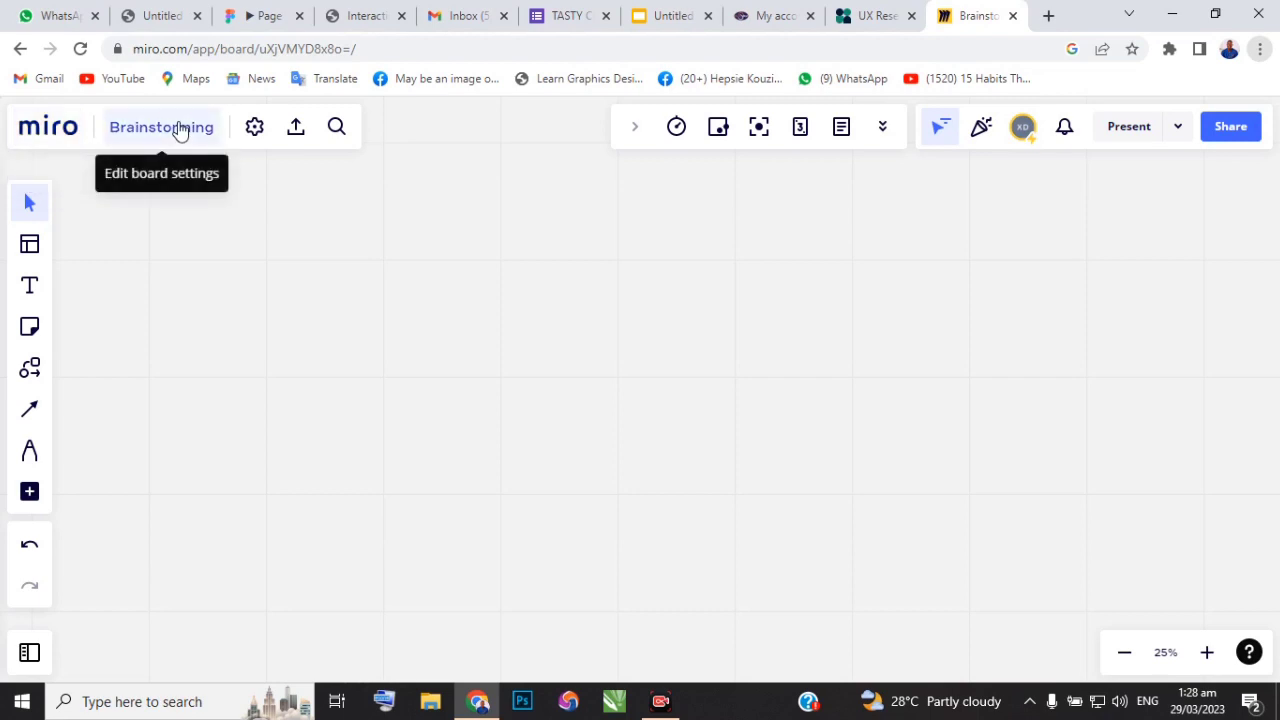
Try several board background colors, including Dark Gray, Violet, Gray, Purple and Yellow, and settle on Blue
click(255, 131)
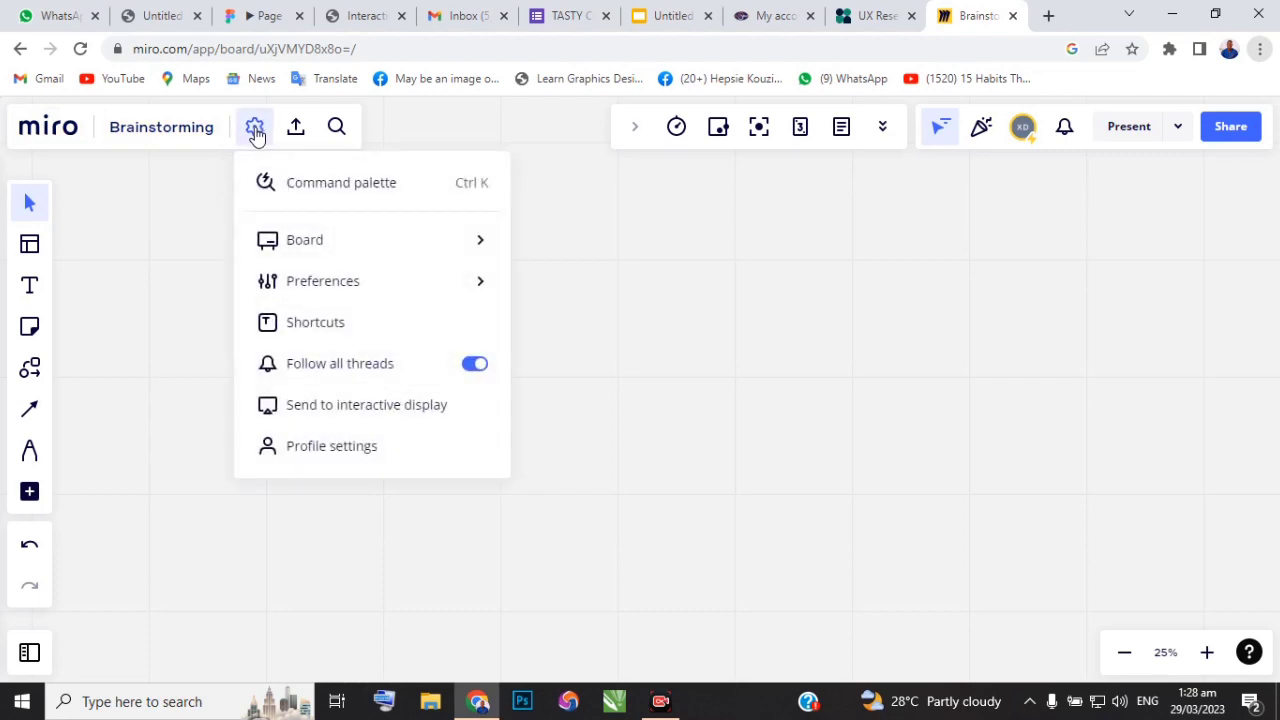
click(480, 251)
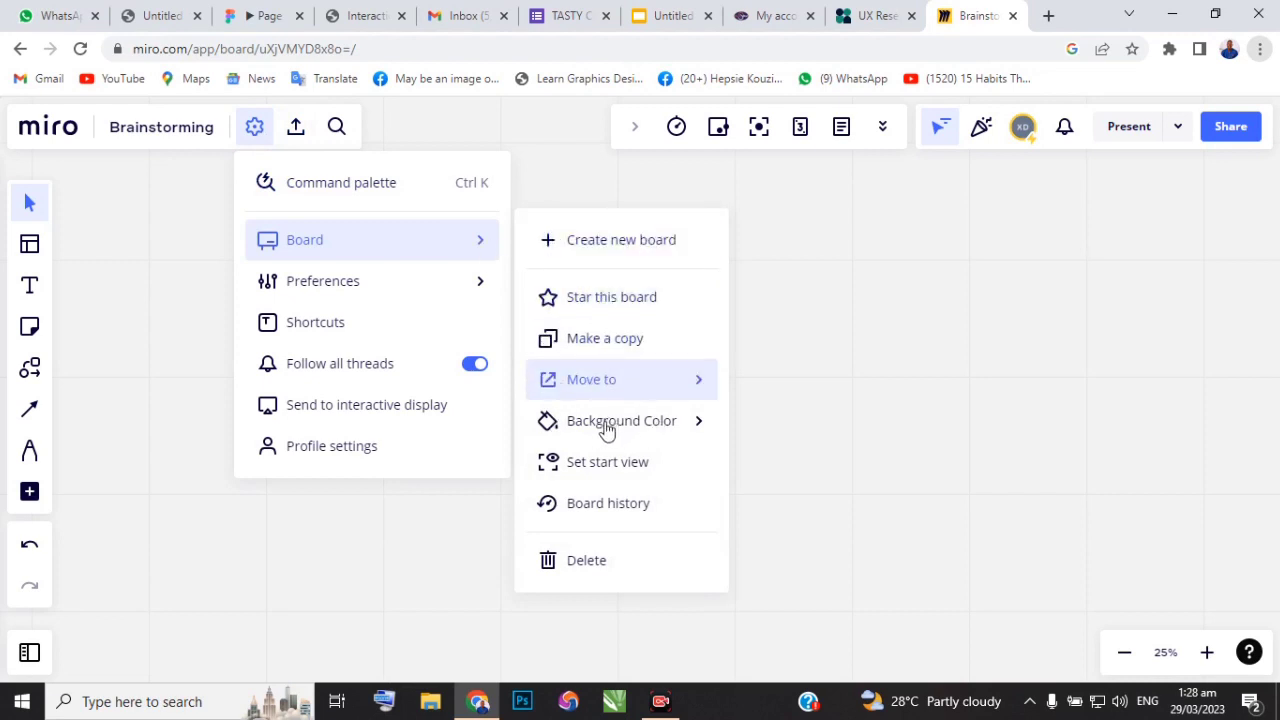
click(706, 427)
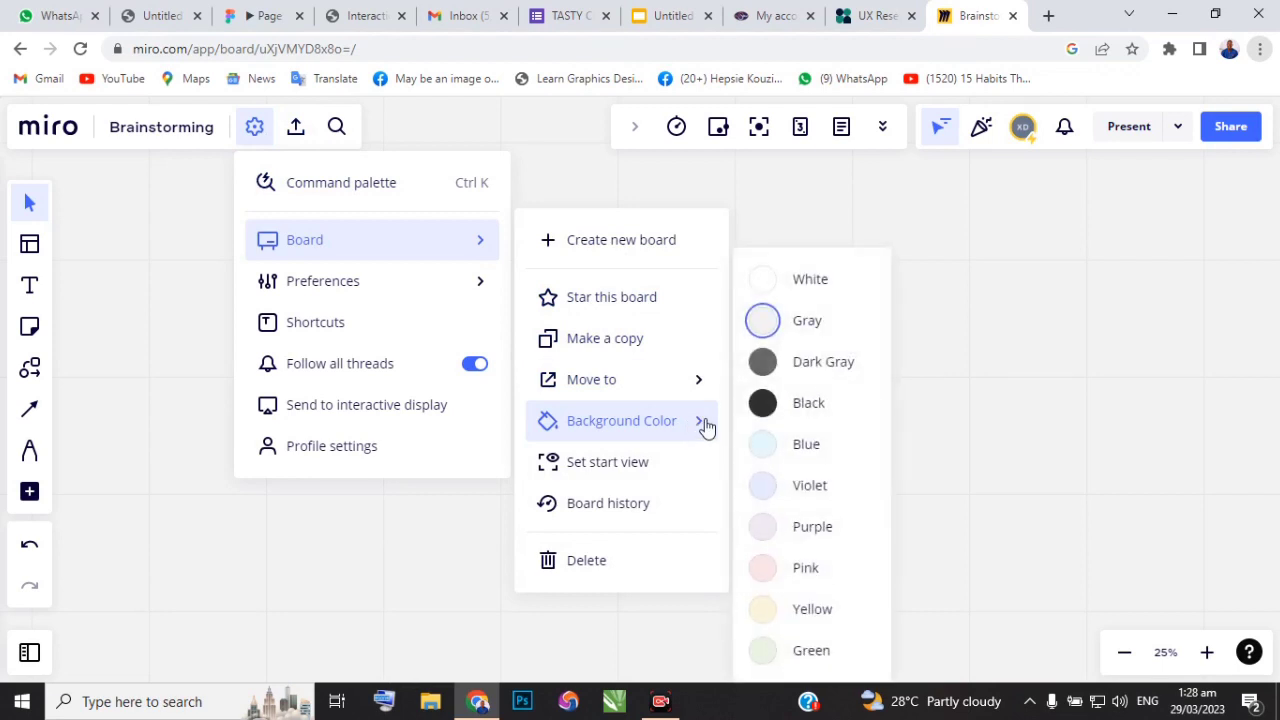
click(762, 372)
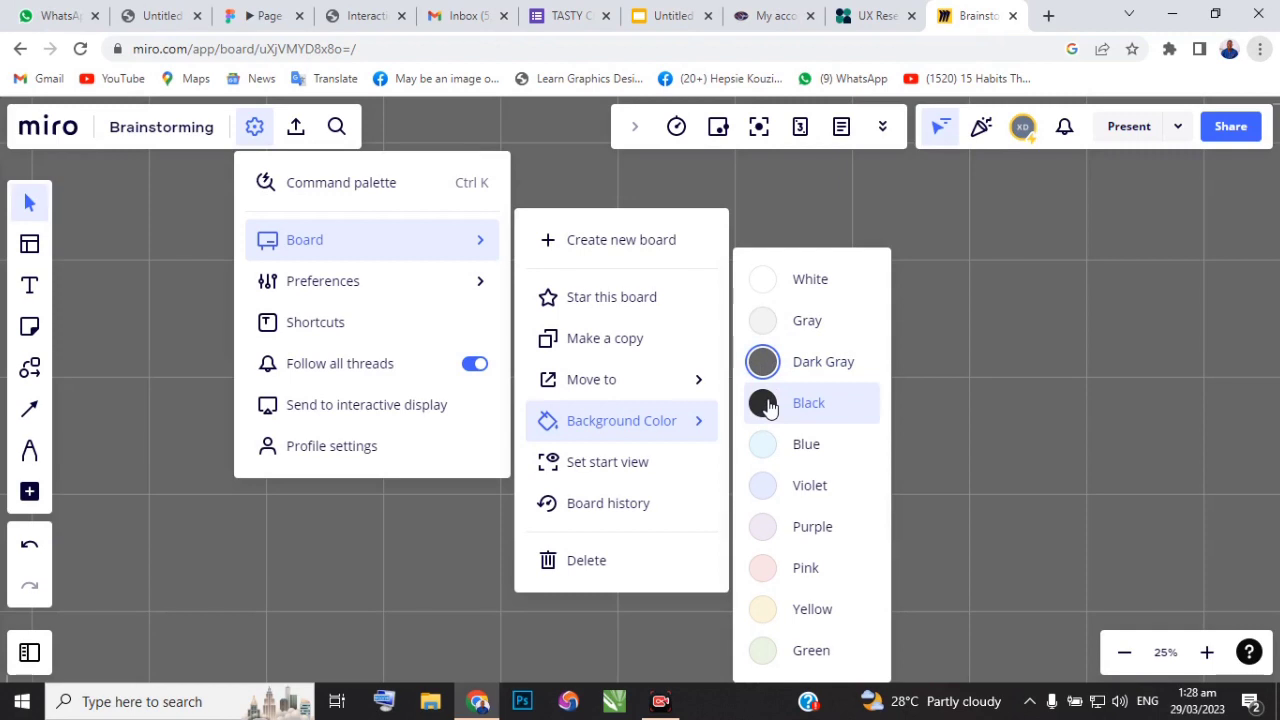
click(766, 405)
click(772, 458)
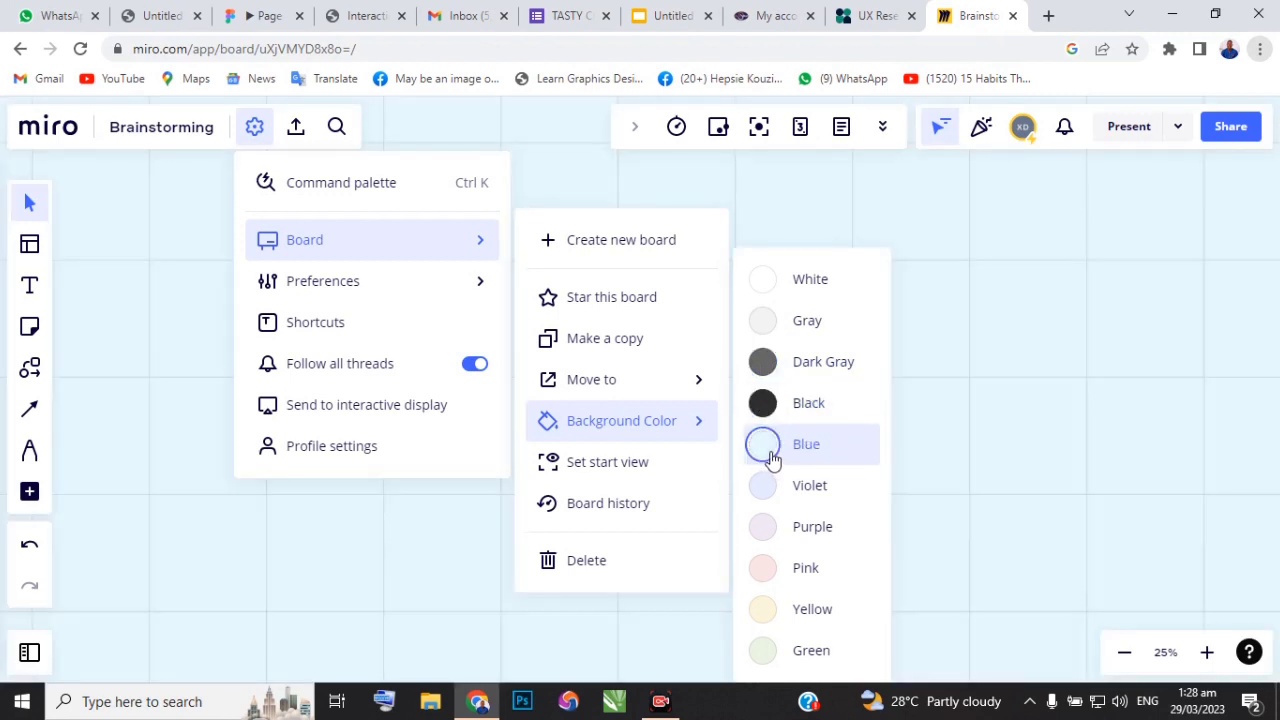
click(765, 482)
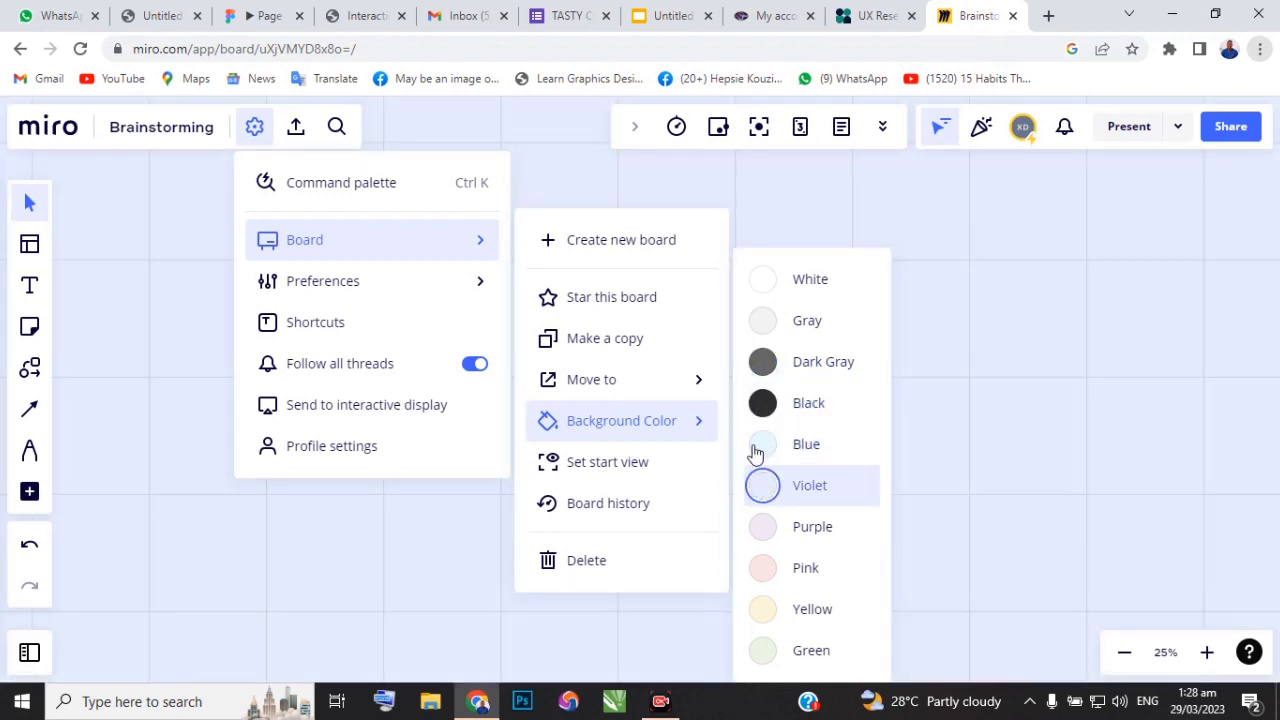
click(775, 324)
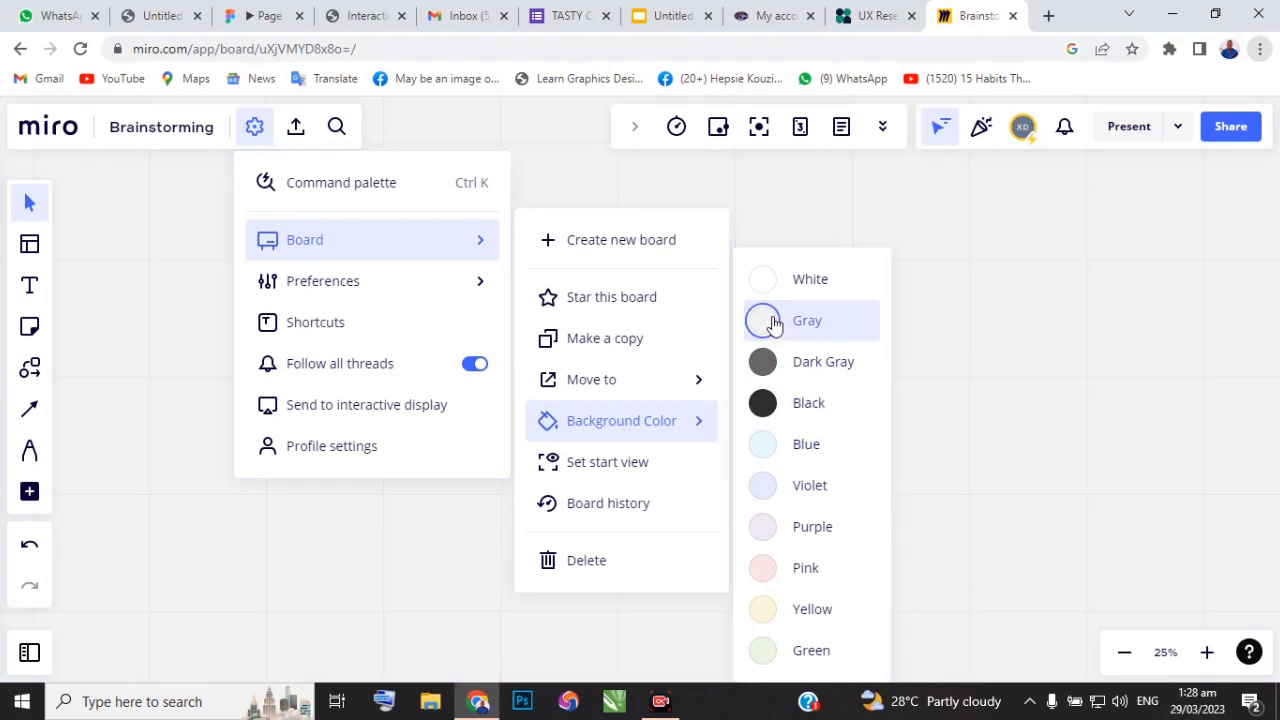
click(772, 460)
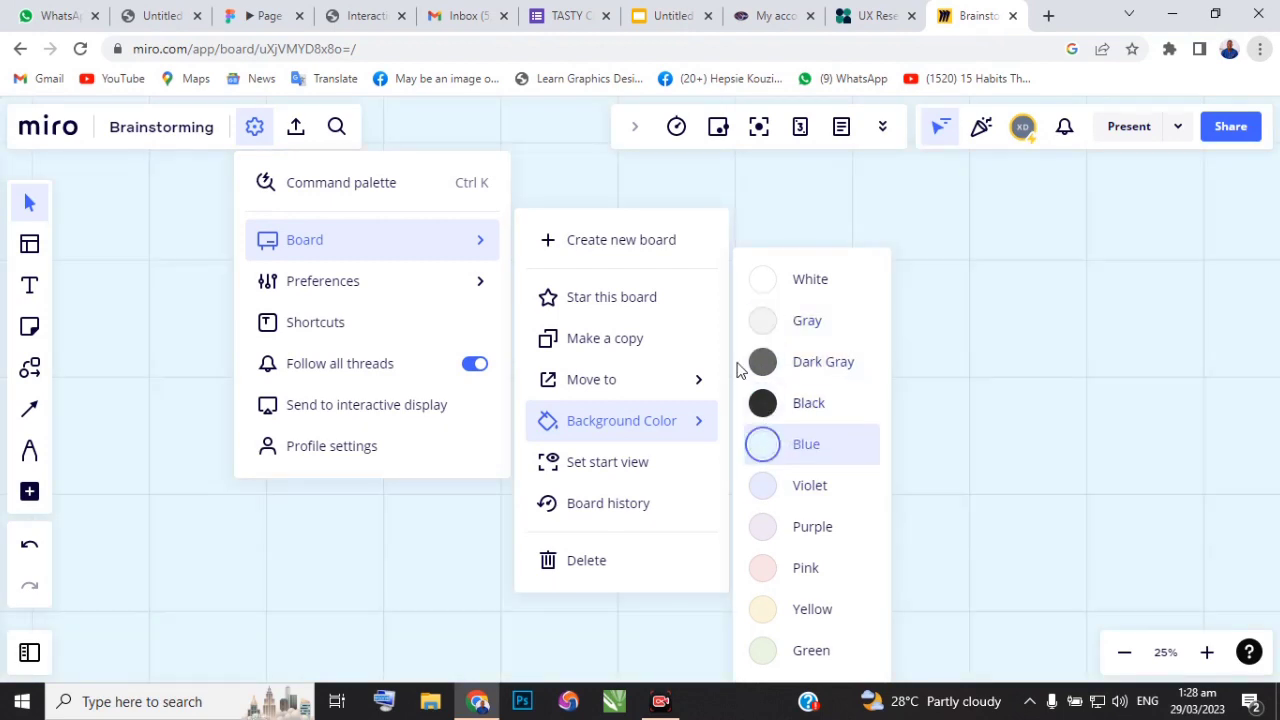
click(764, 538)
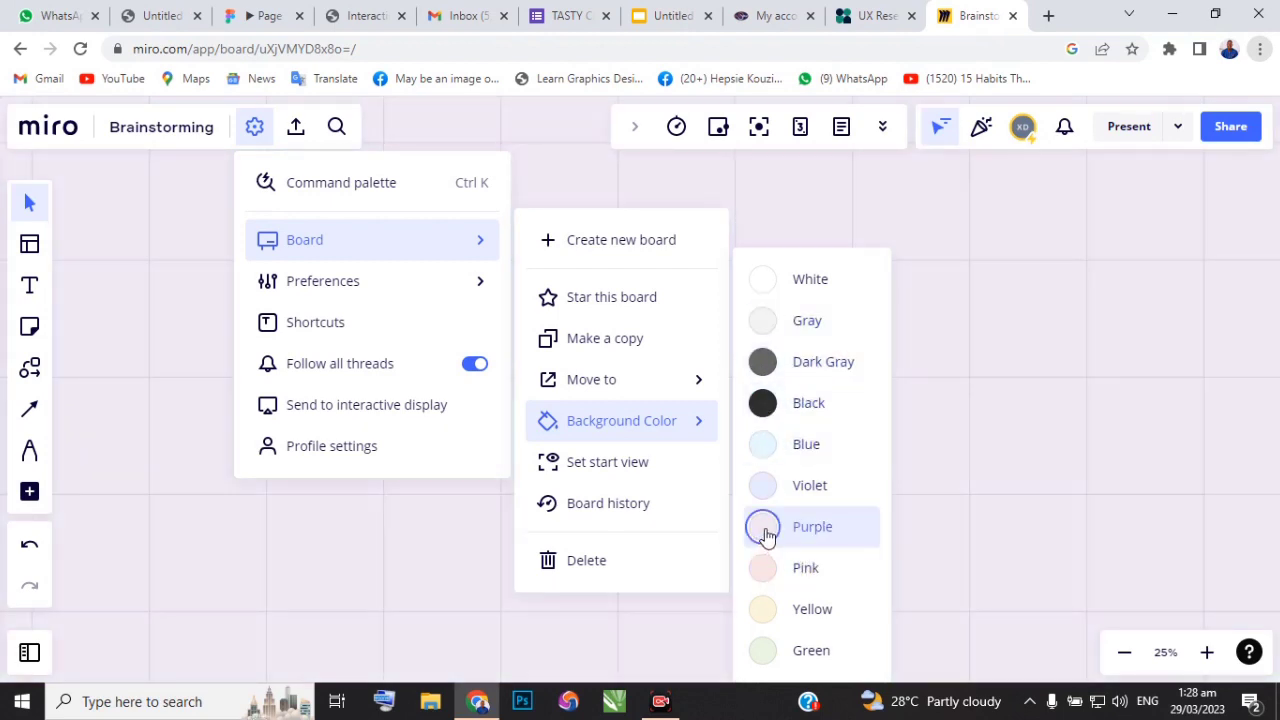
click(770, 570)
click(760, 620)
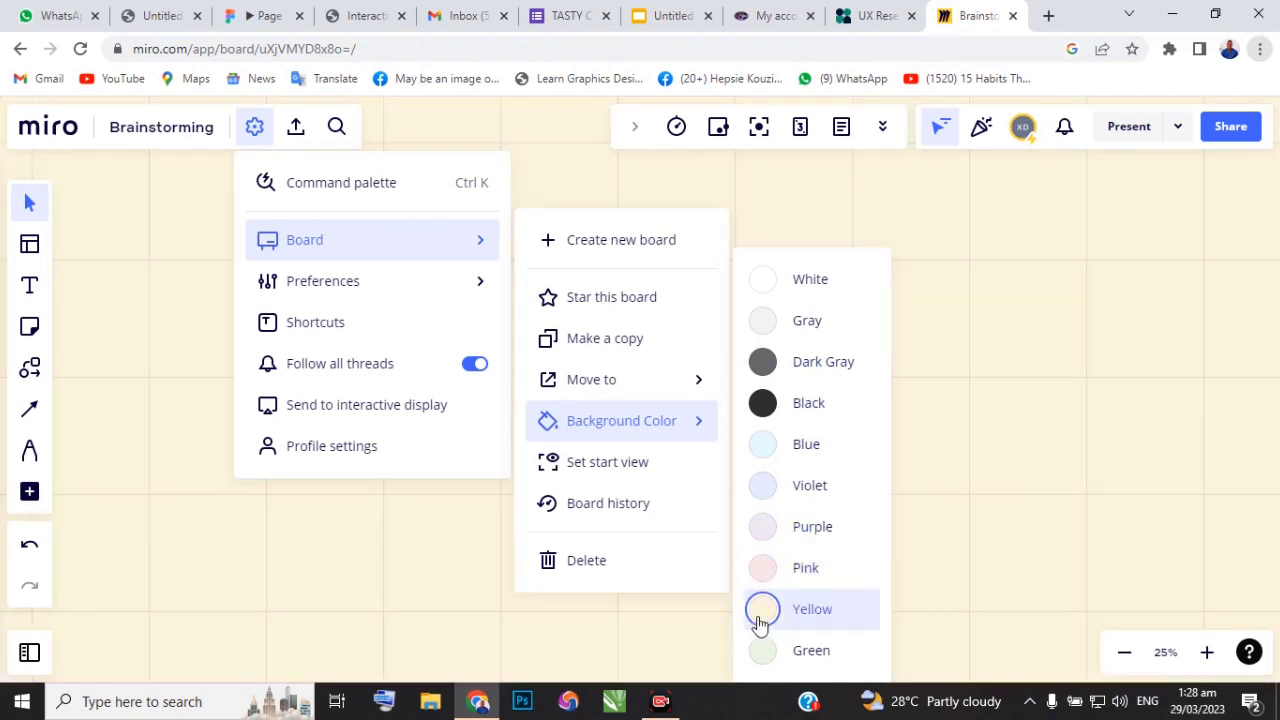
click(752, 448)
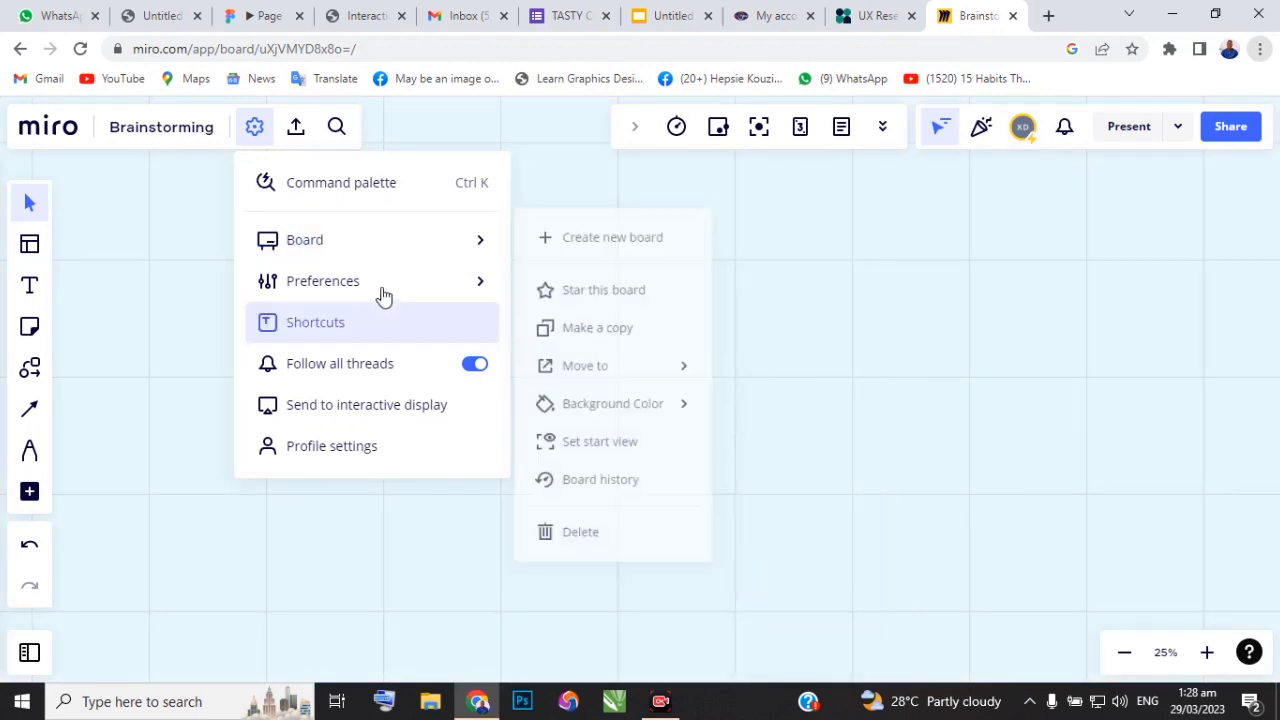
Try the Dot grid and None options for the board's grid, and restore the Line grid
mouse_move(483, 249)
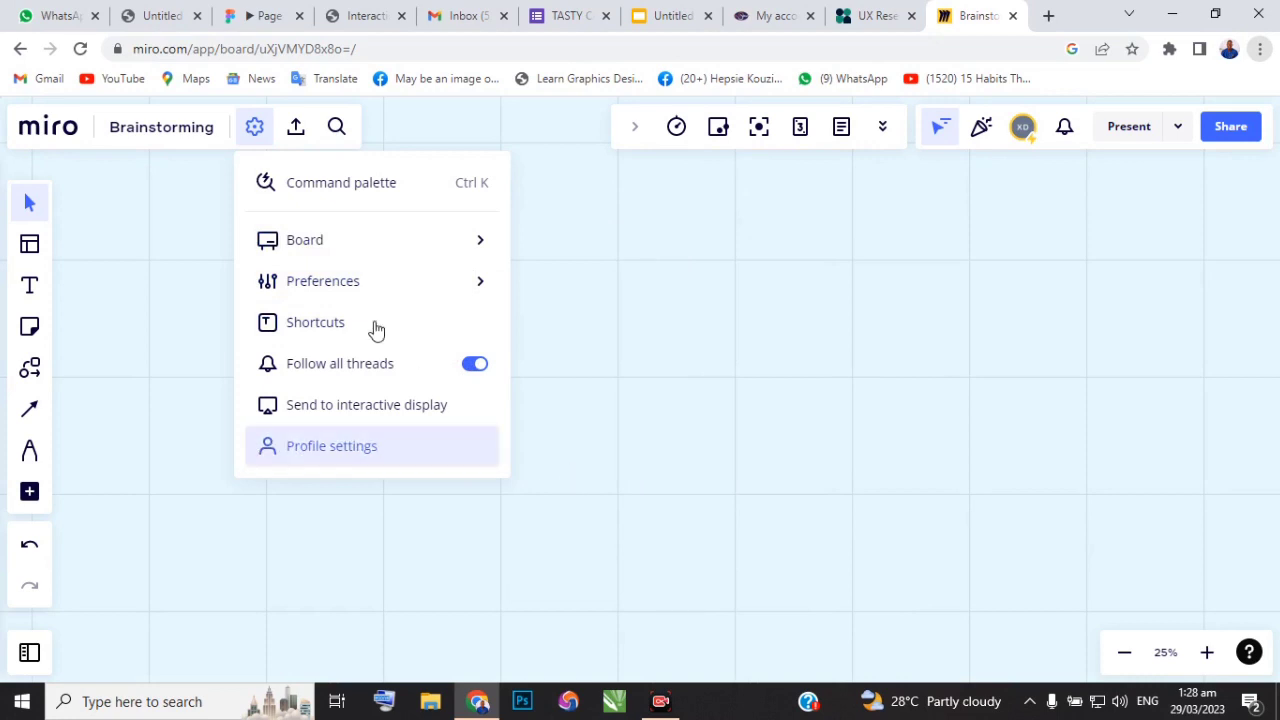
mouse_move(371, 294)
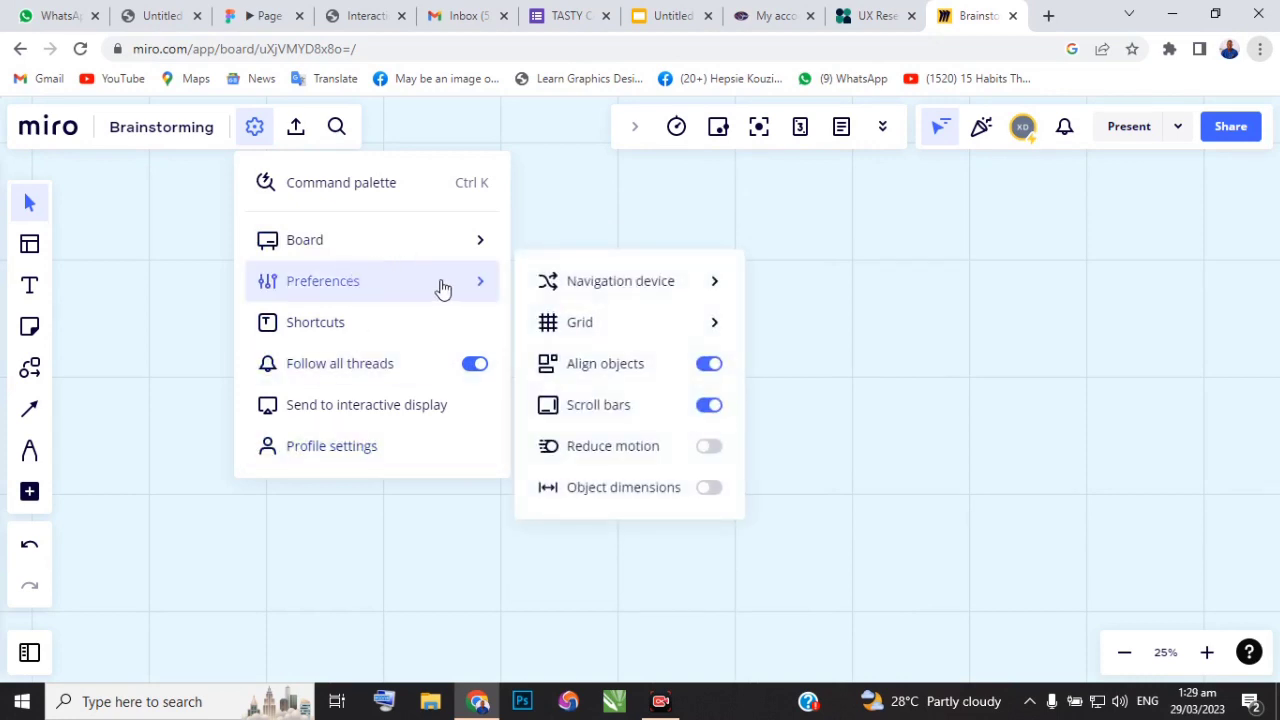
mouse_move(703, 291)
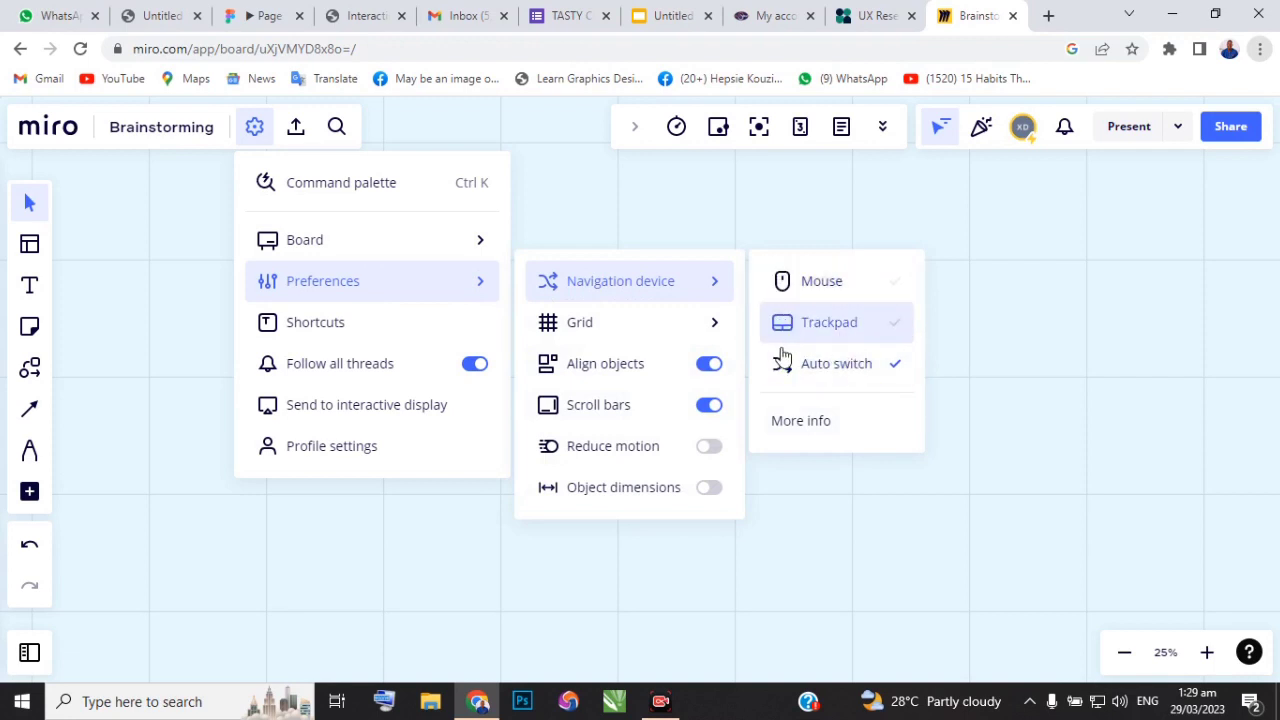
mouse_move(719, 334)
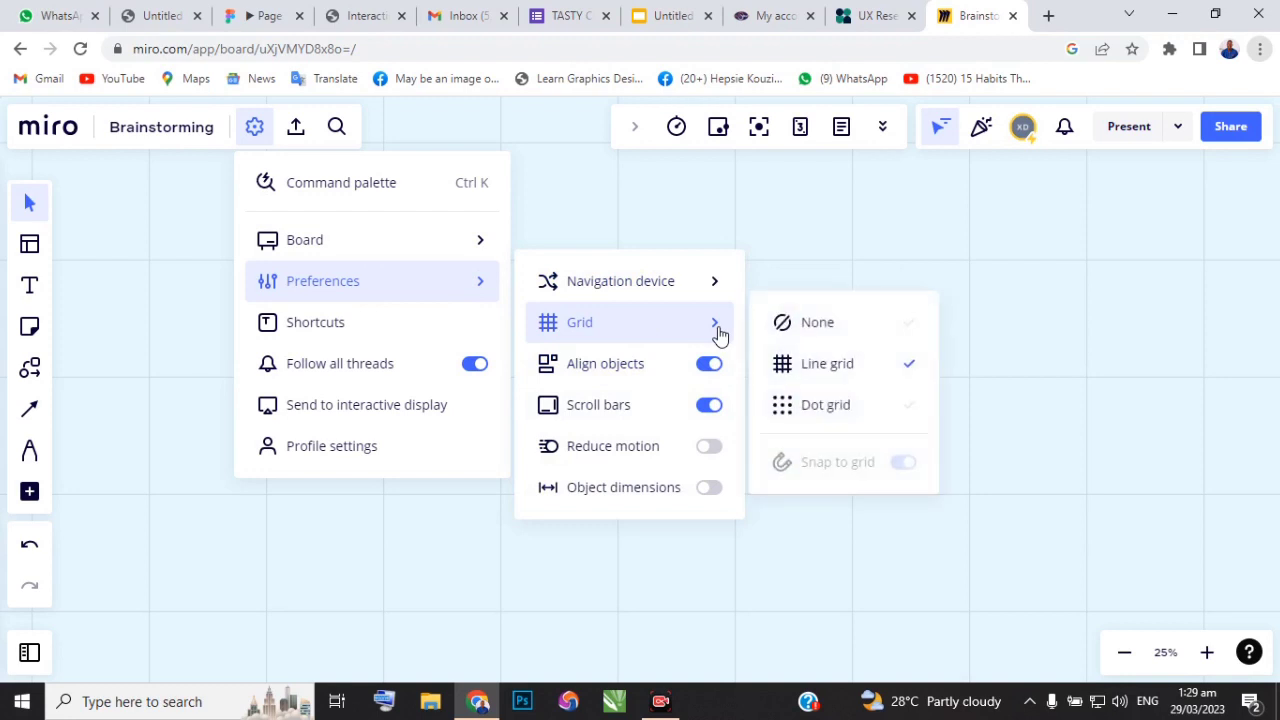
click(836, 410)
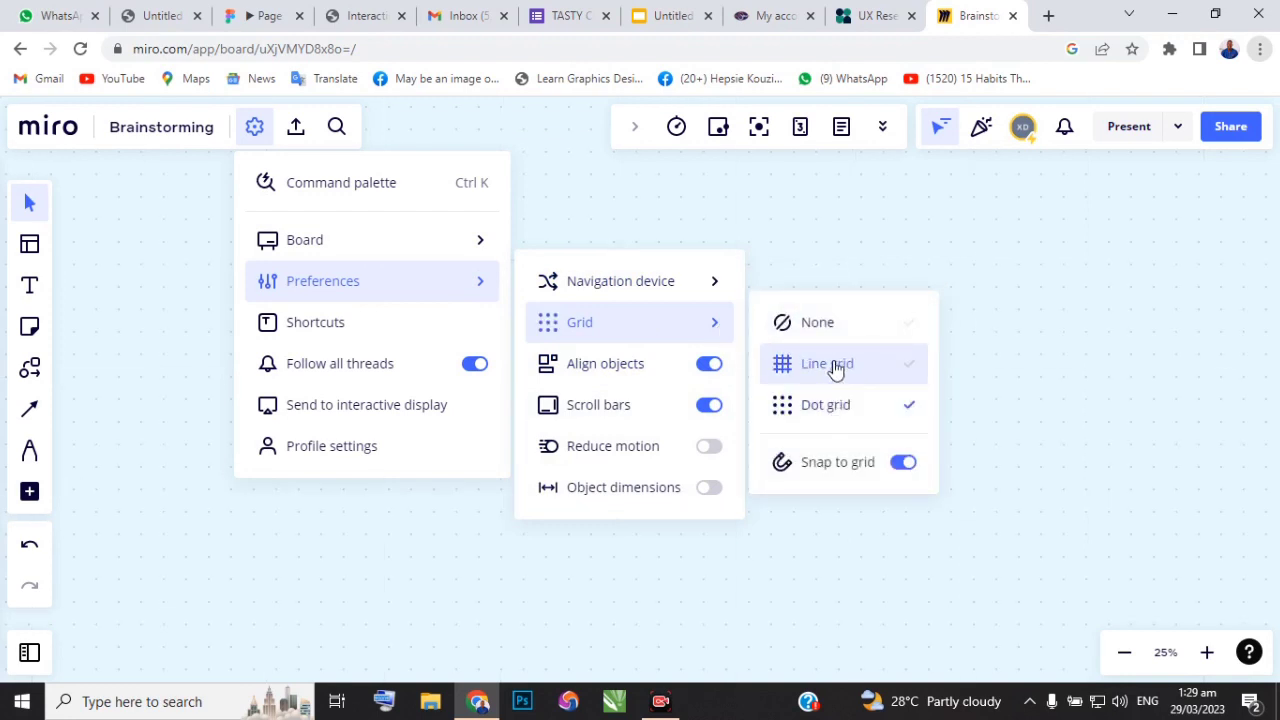
click(835, 329)
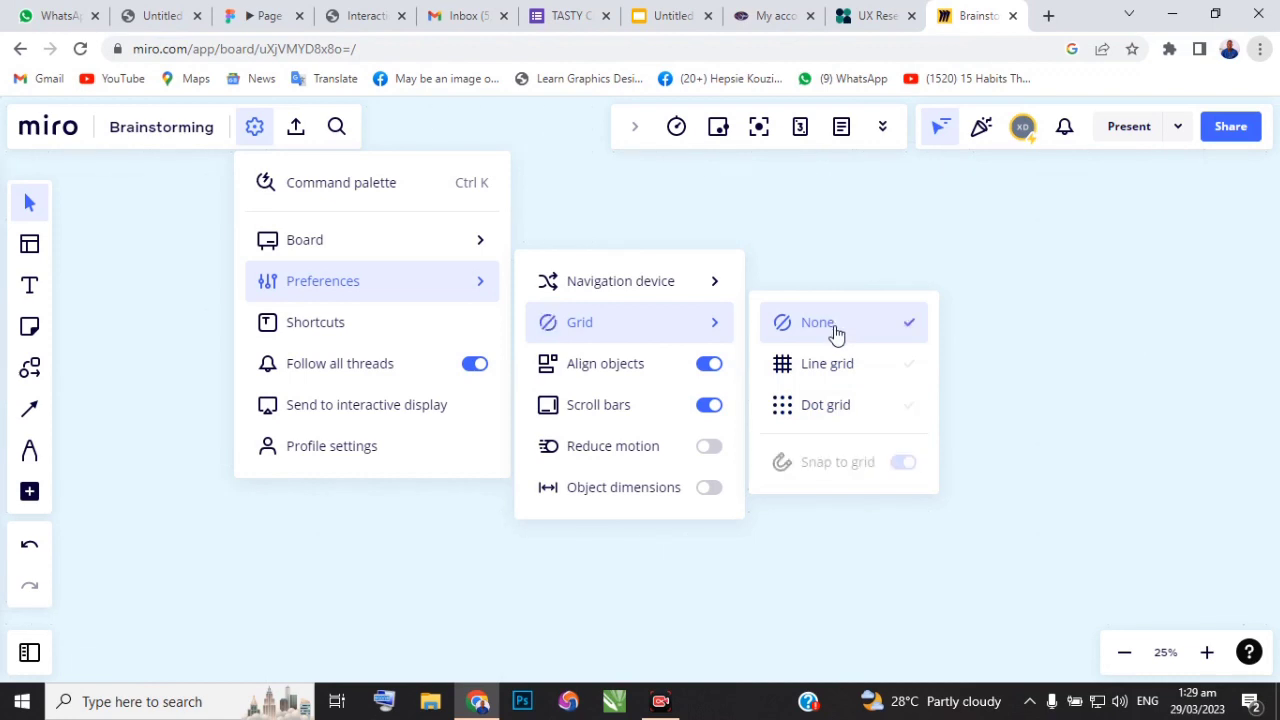
click(843, 369)
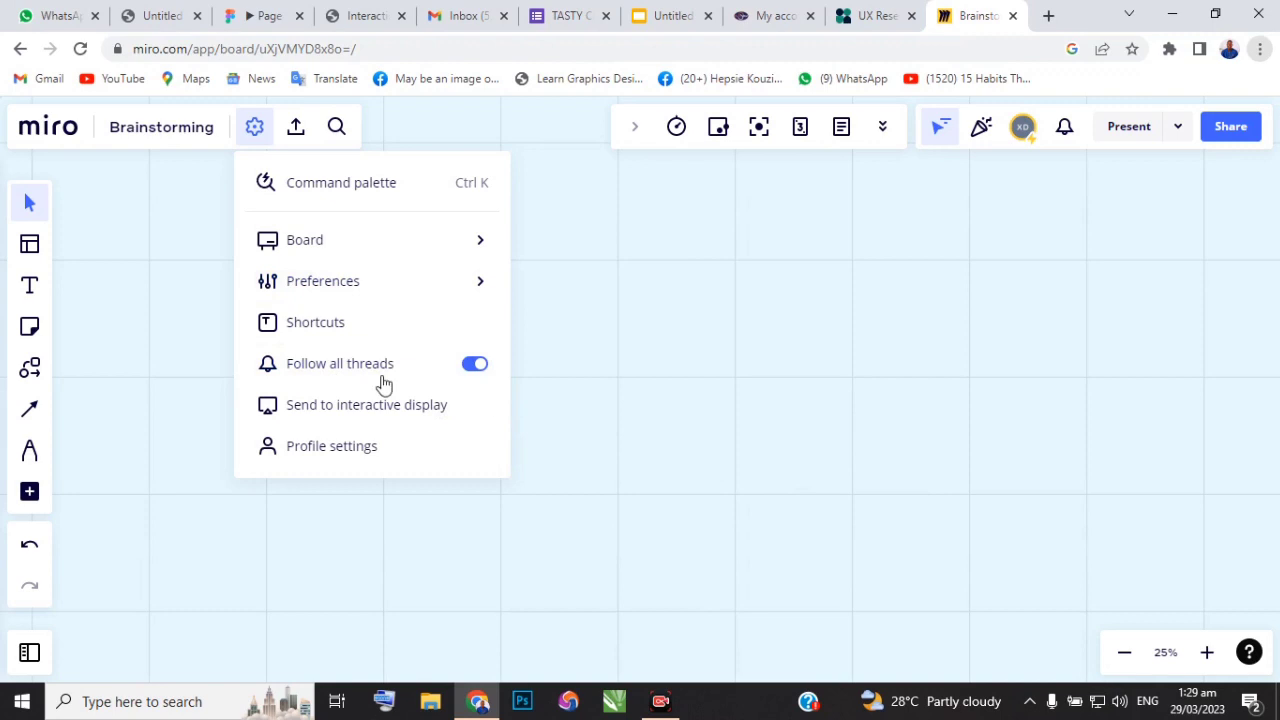
Look over the remaining board preferences and the tool shortcuts list, and return to the board's settings
mouse_move(334, 287)
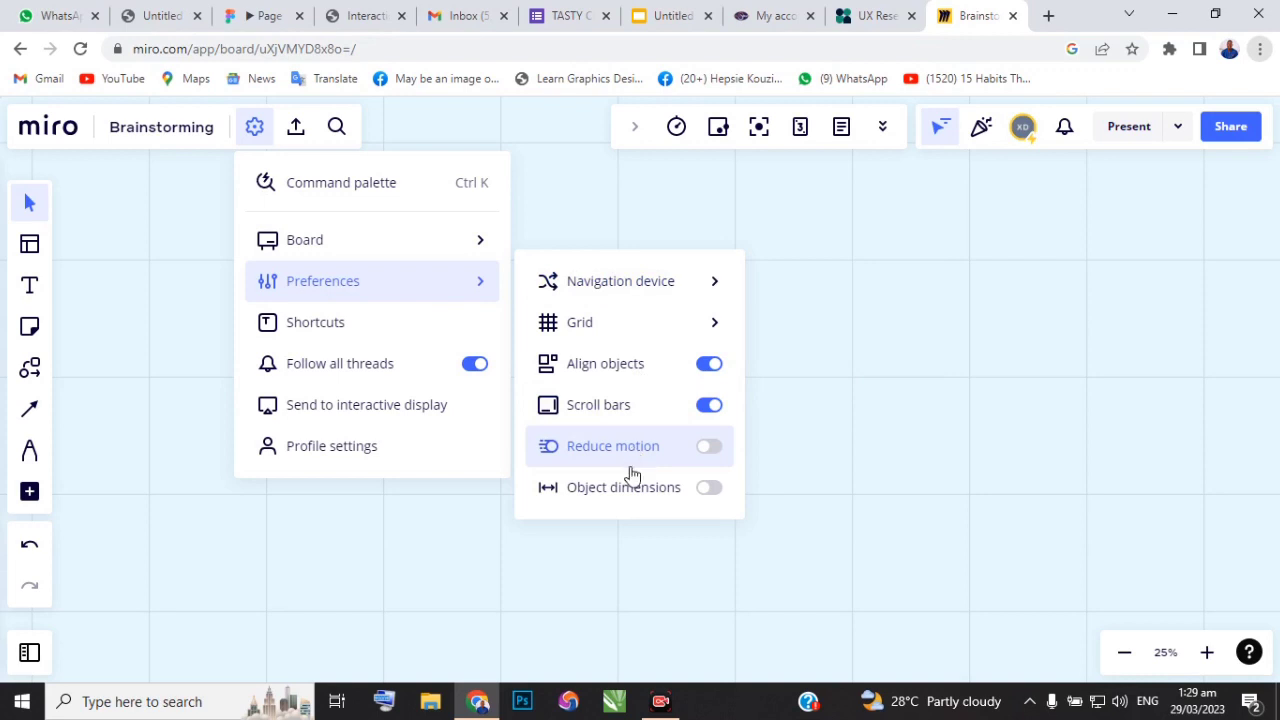
click(318, 337)
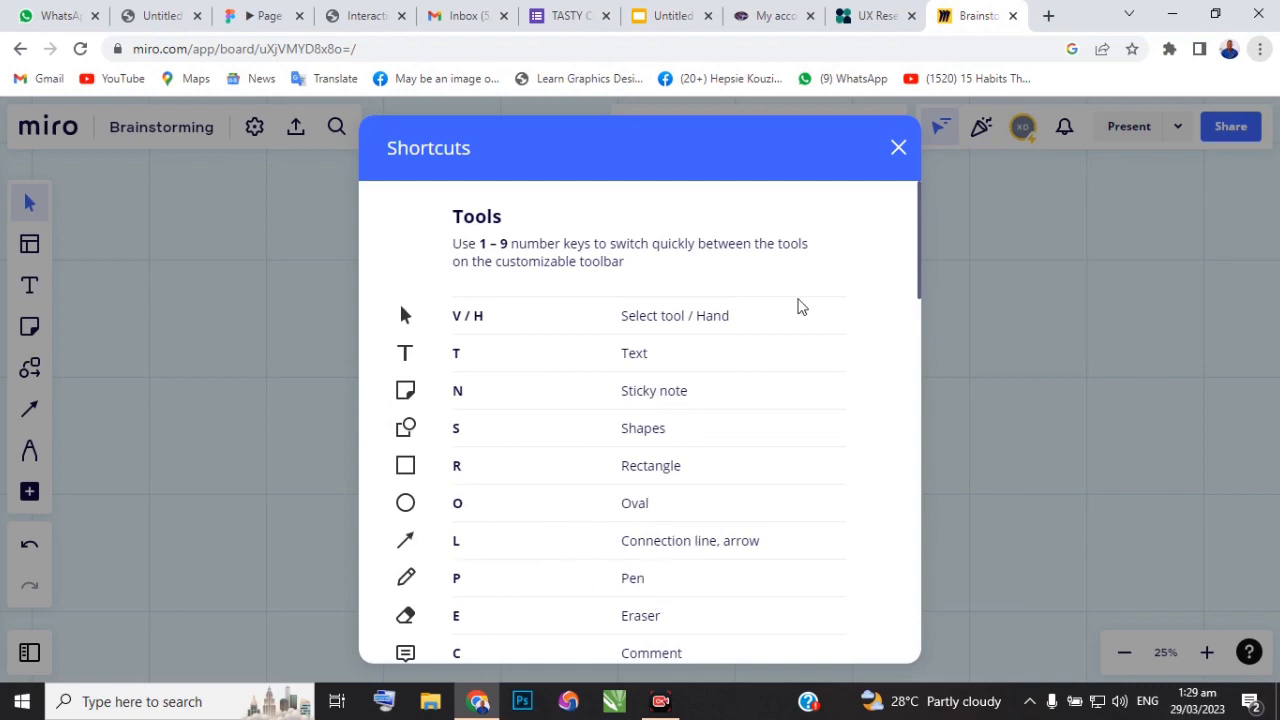
click(899, 150)
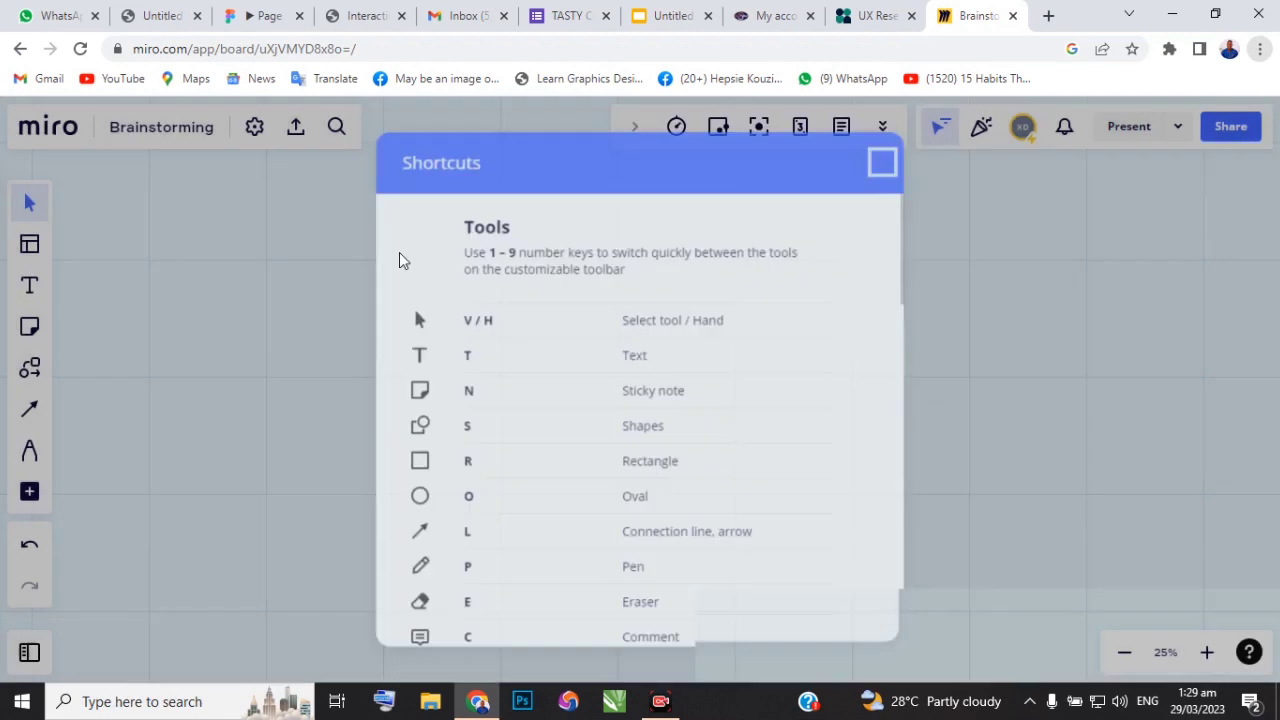
click(253, 130)
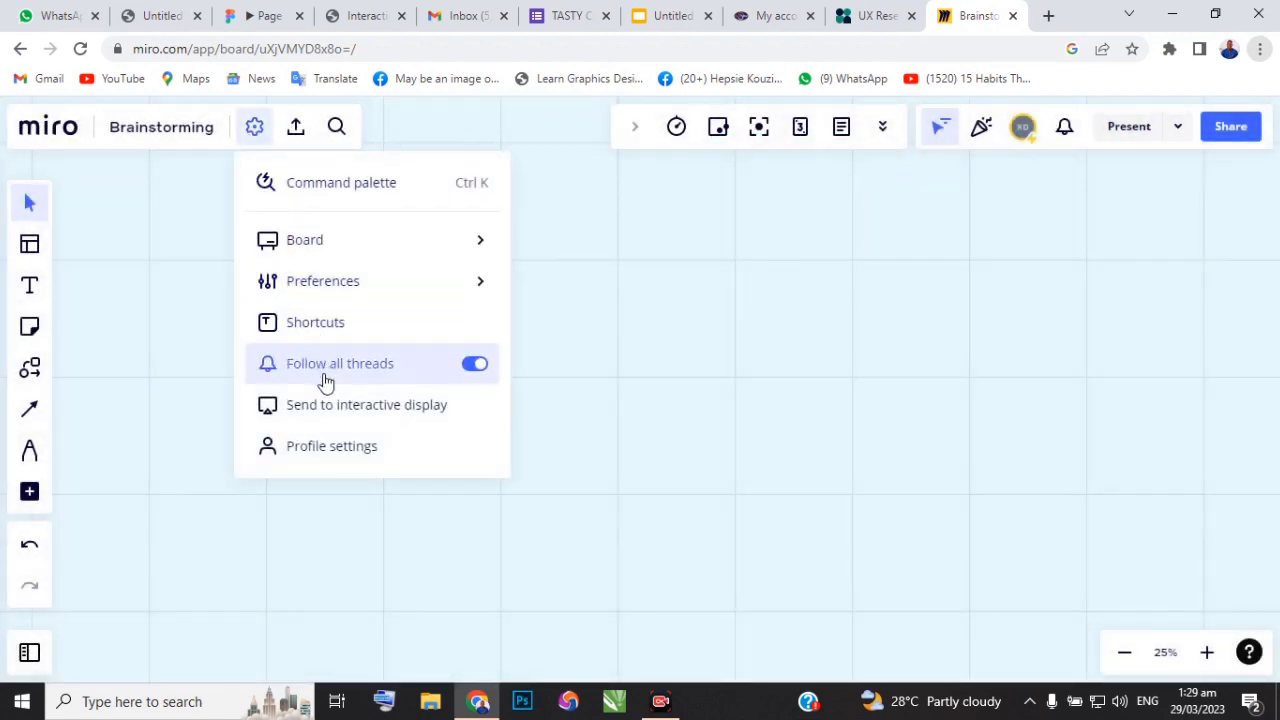
Open the account's profile settings
click(333, 452)
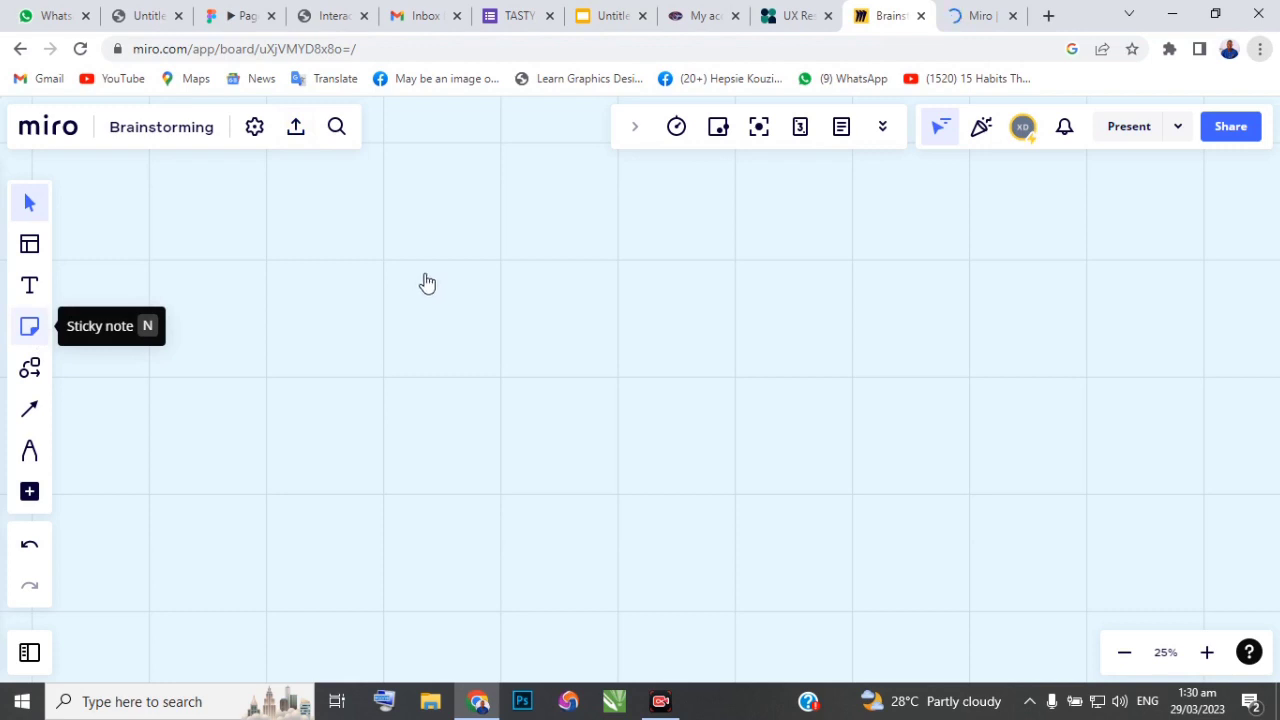
Add a yellow sticky note to the empty board reading "My name is" followed by the person's first name
key(n)
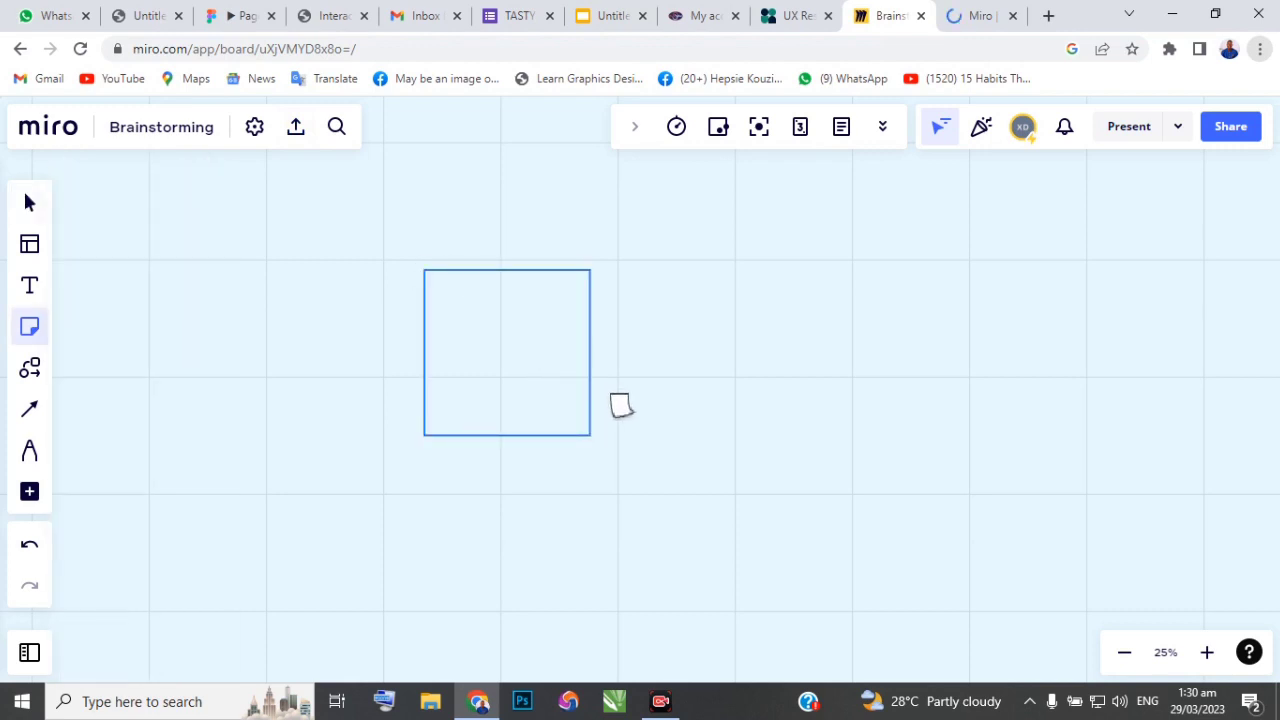
click(619, 406)
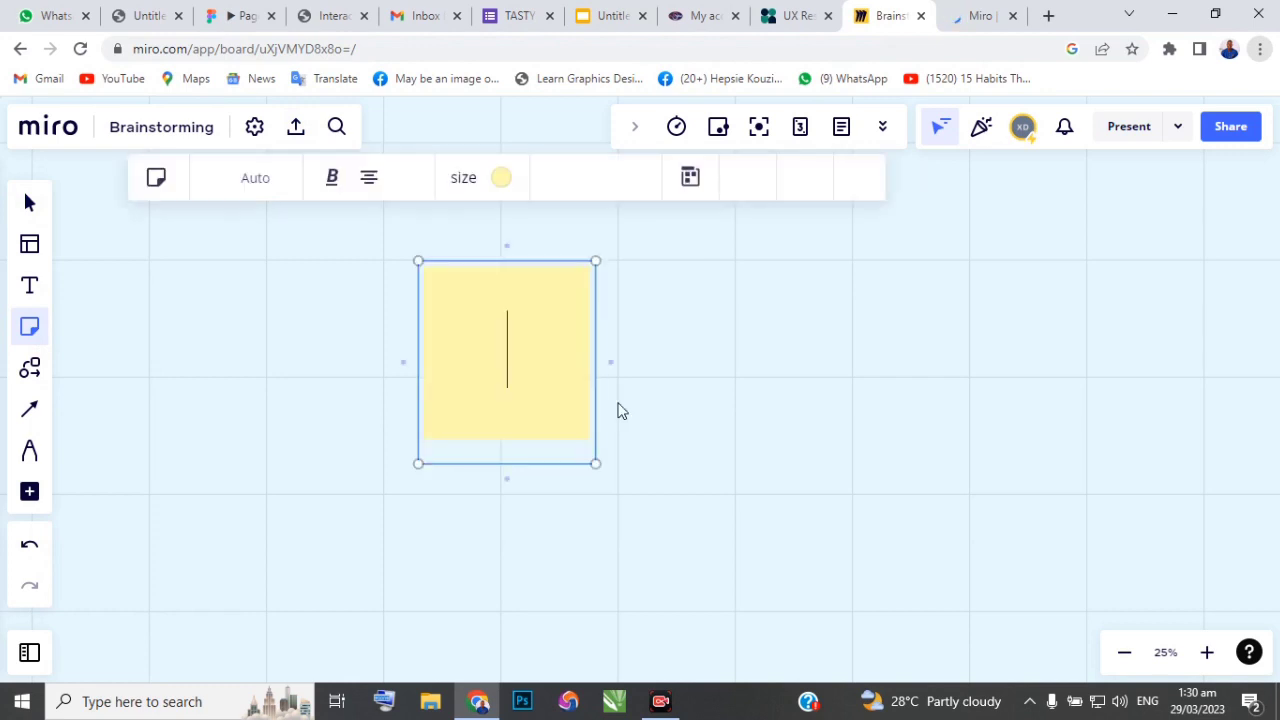
text(My name is )
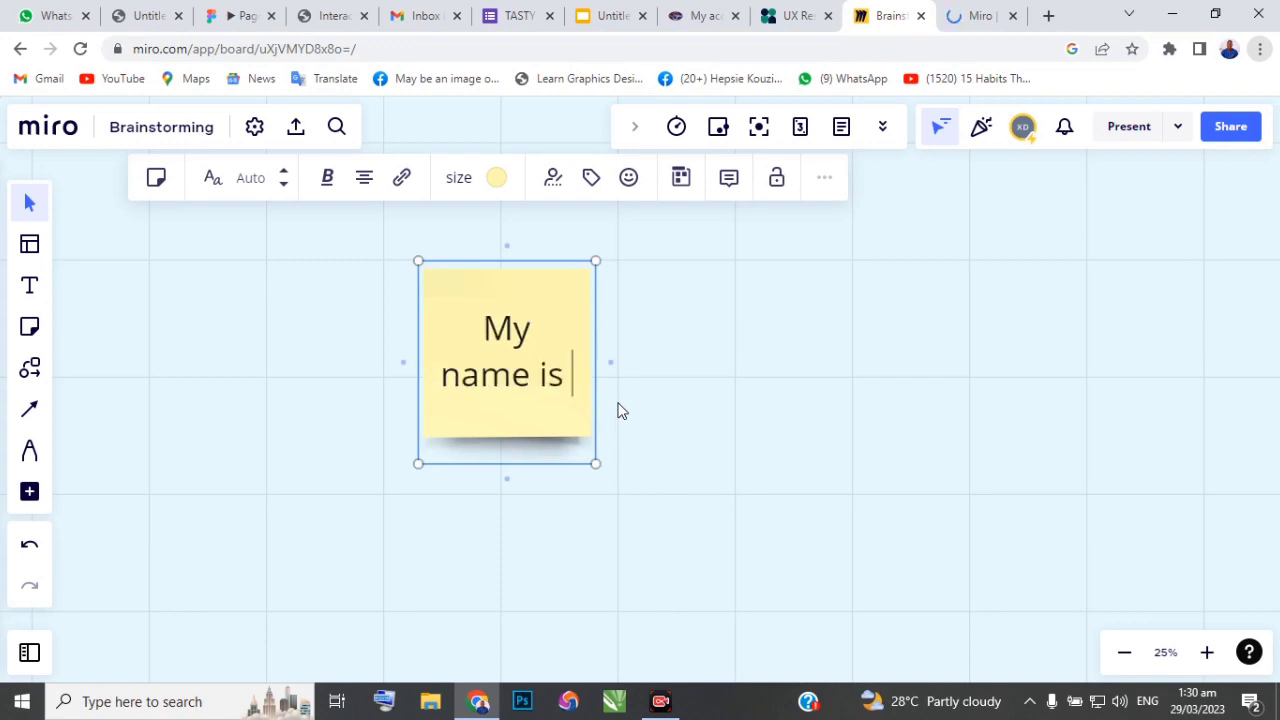
text(Prince)
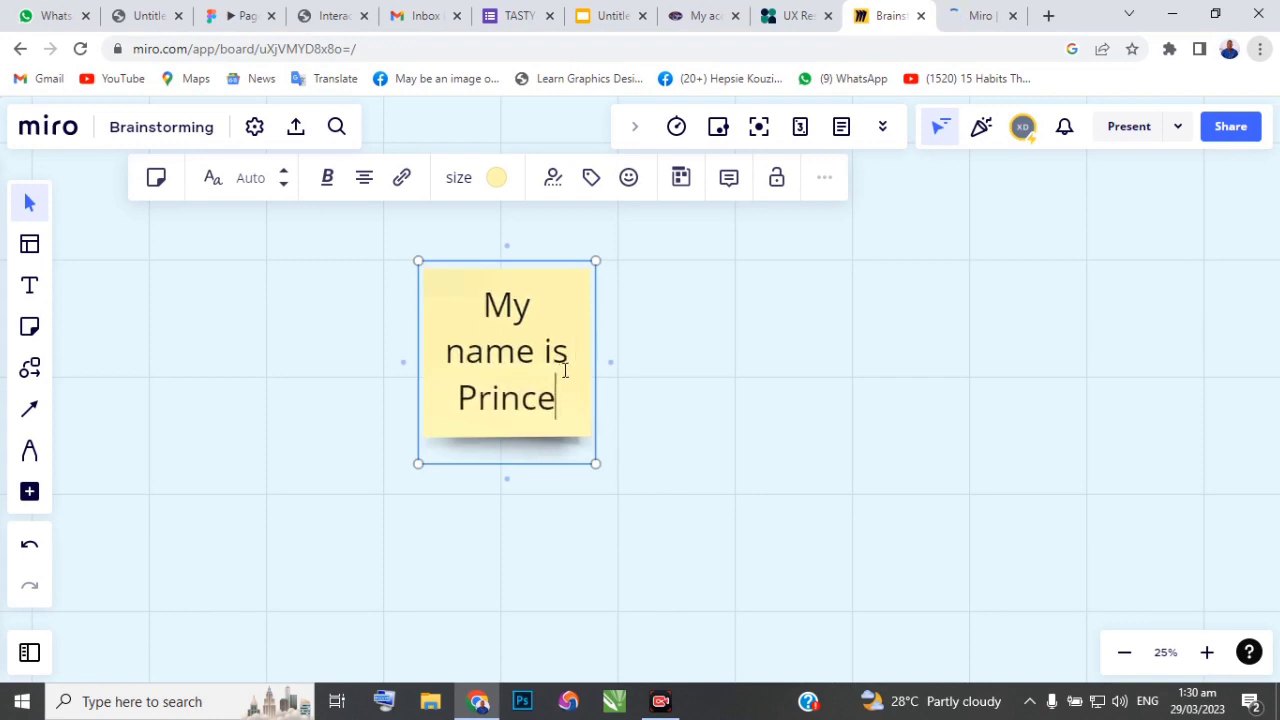
Make the first name on the sticky note bold and deselect the note
drag(553, 398, 450, 403)
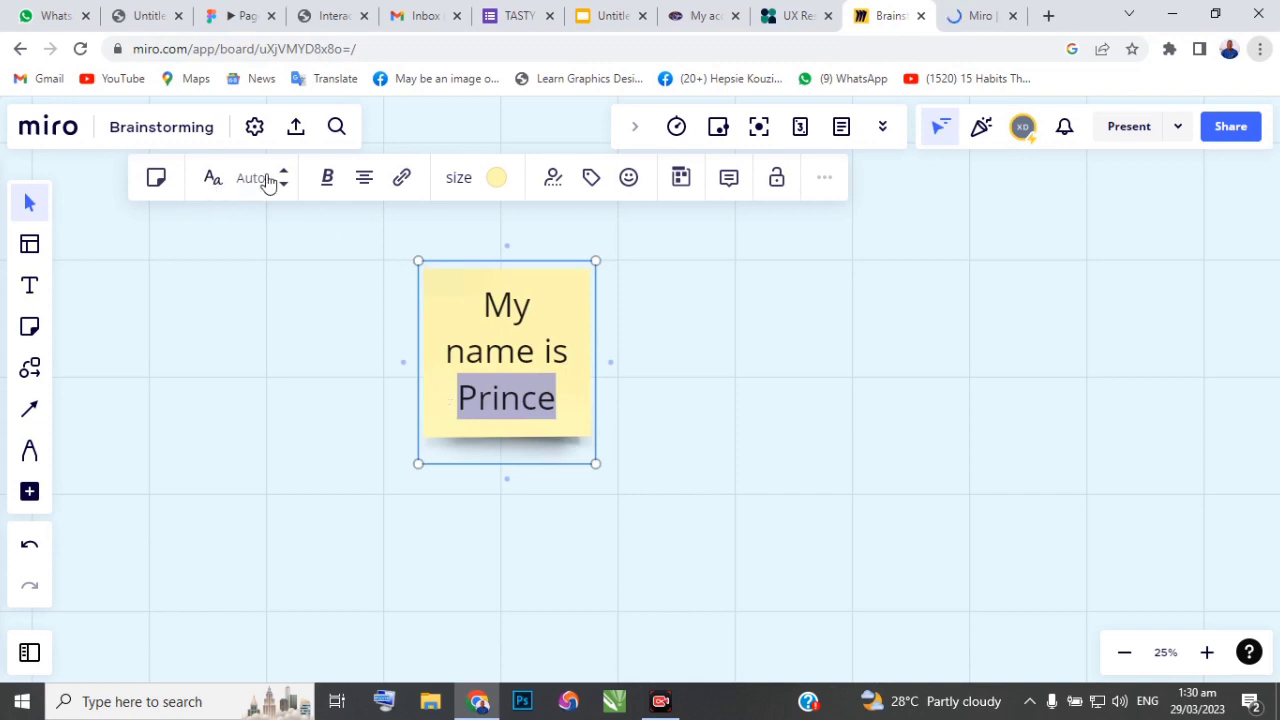
click(334, 184)
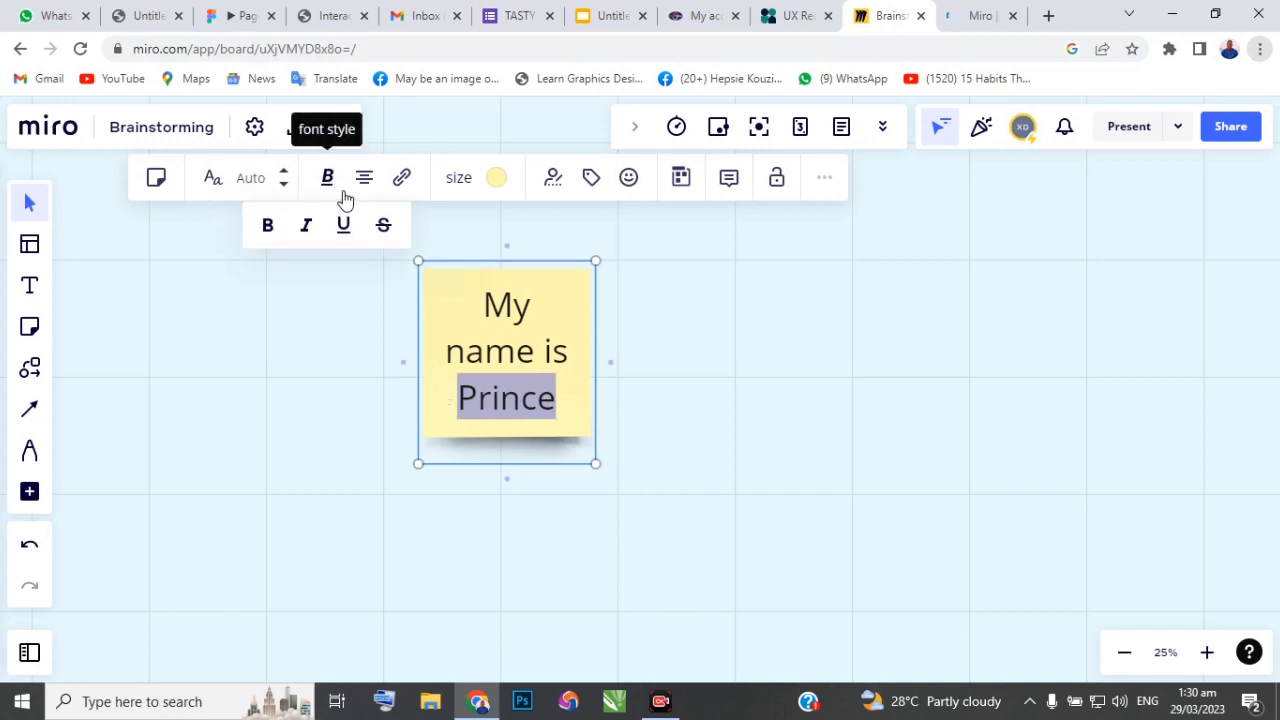
click(268, 228)
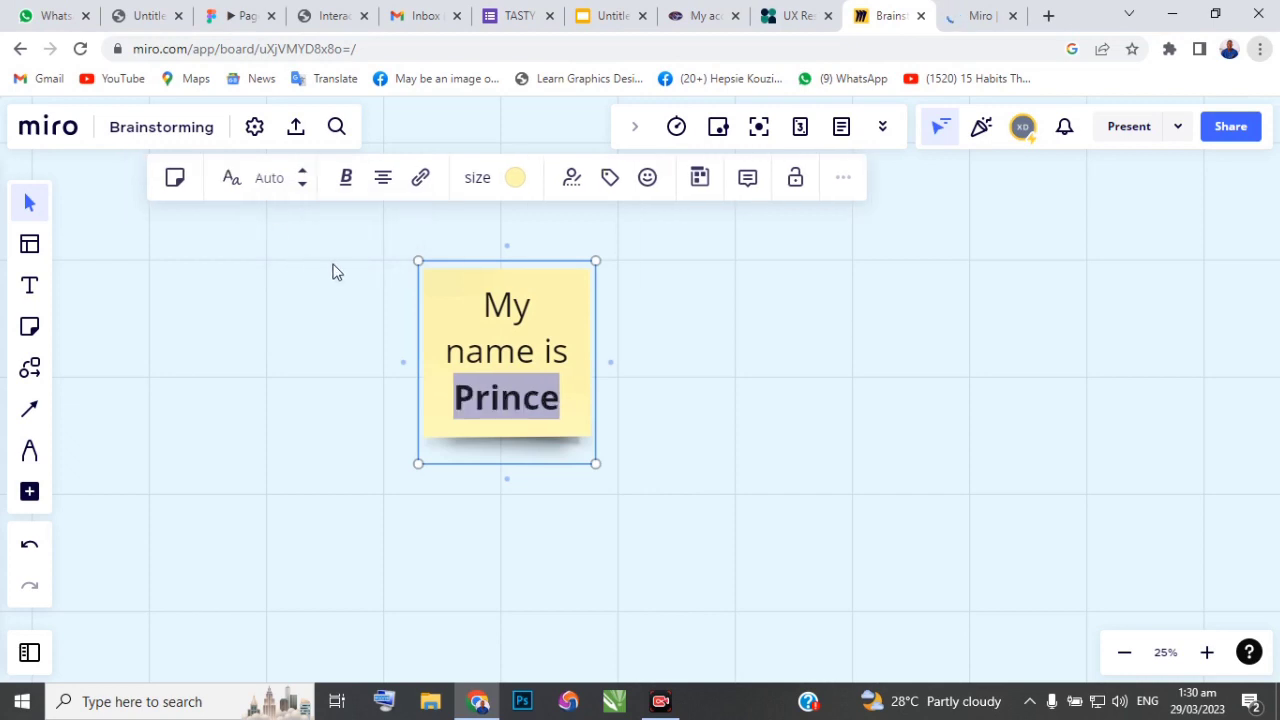
click(244, 276)
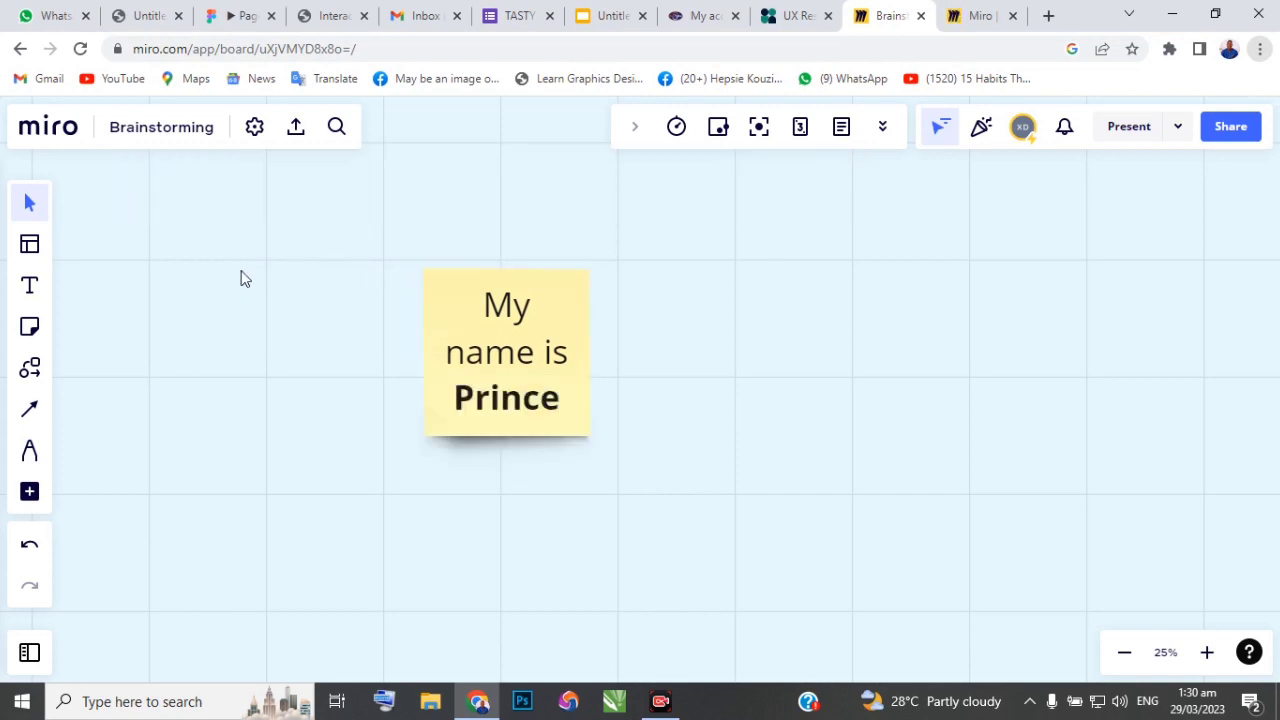
Export the board as a Small JPG image, with the export frame tightened around the sticky note
click(297, 127)
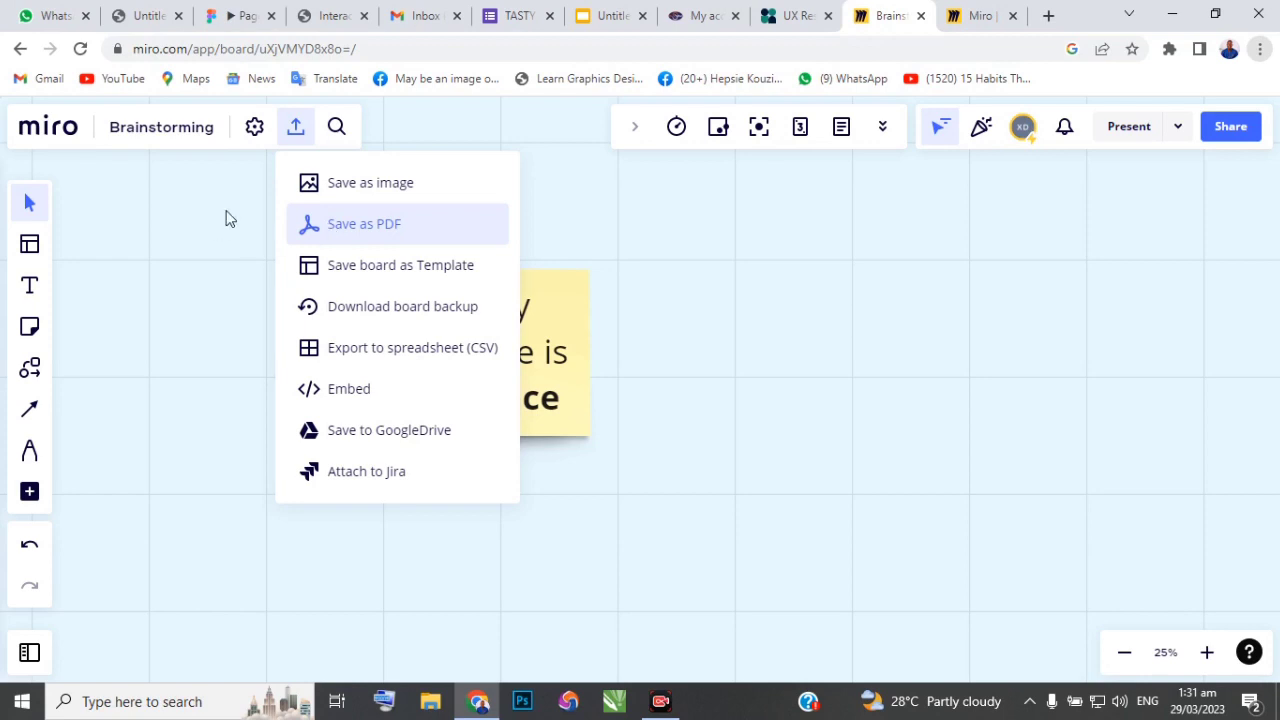
click(371, 192)
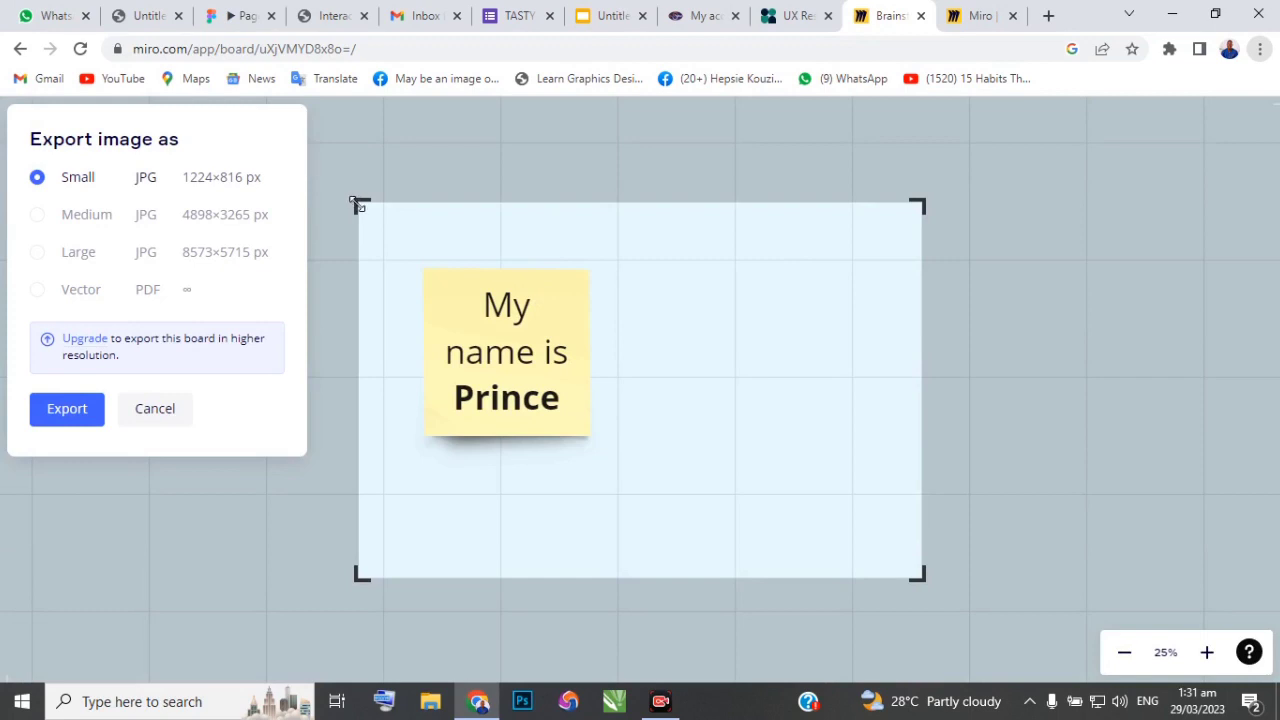
drag(358, 205, 345, 170)
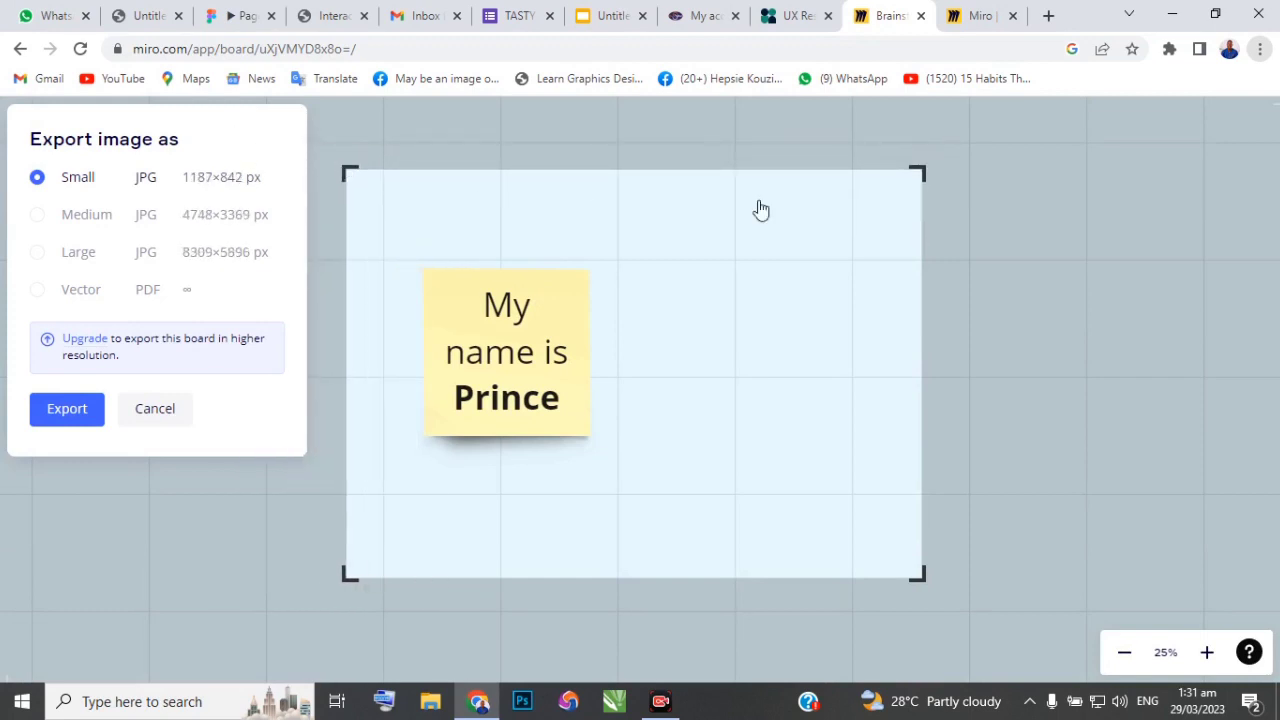
drag(887, 173, 705, 199)
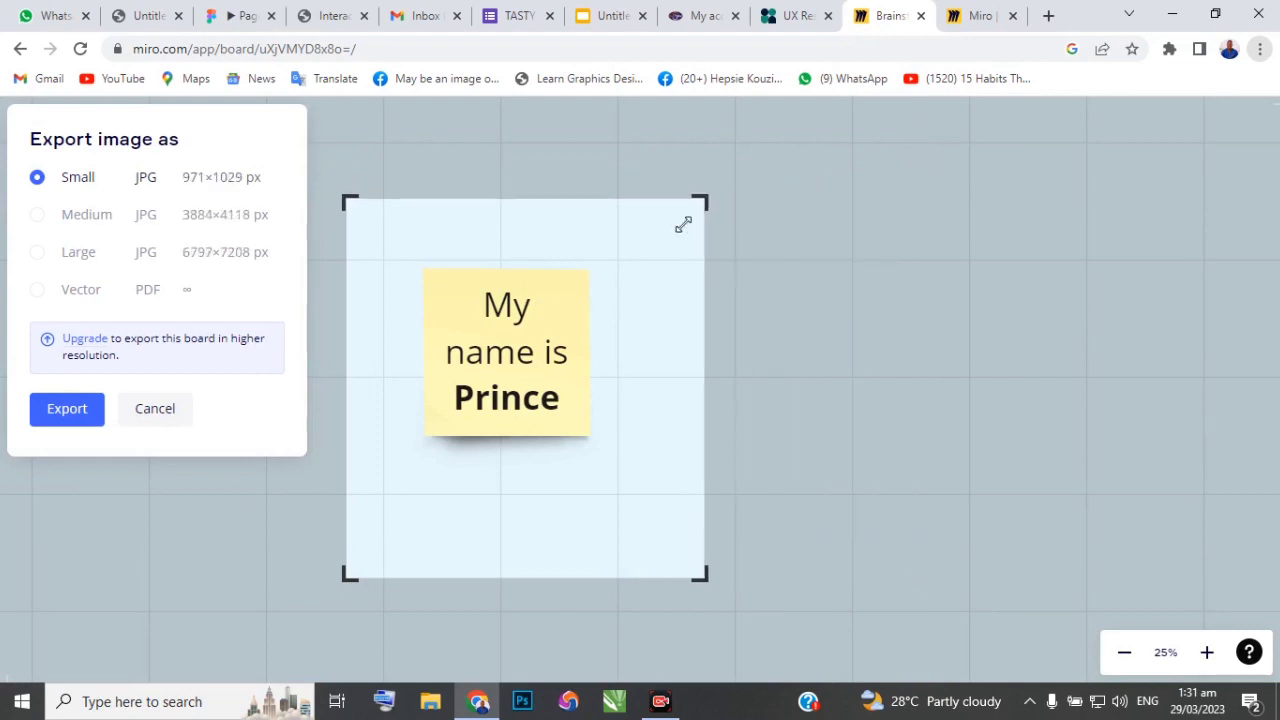
drag(685, 568, 641, 517)
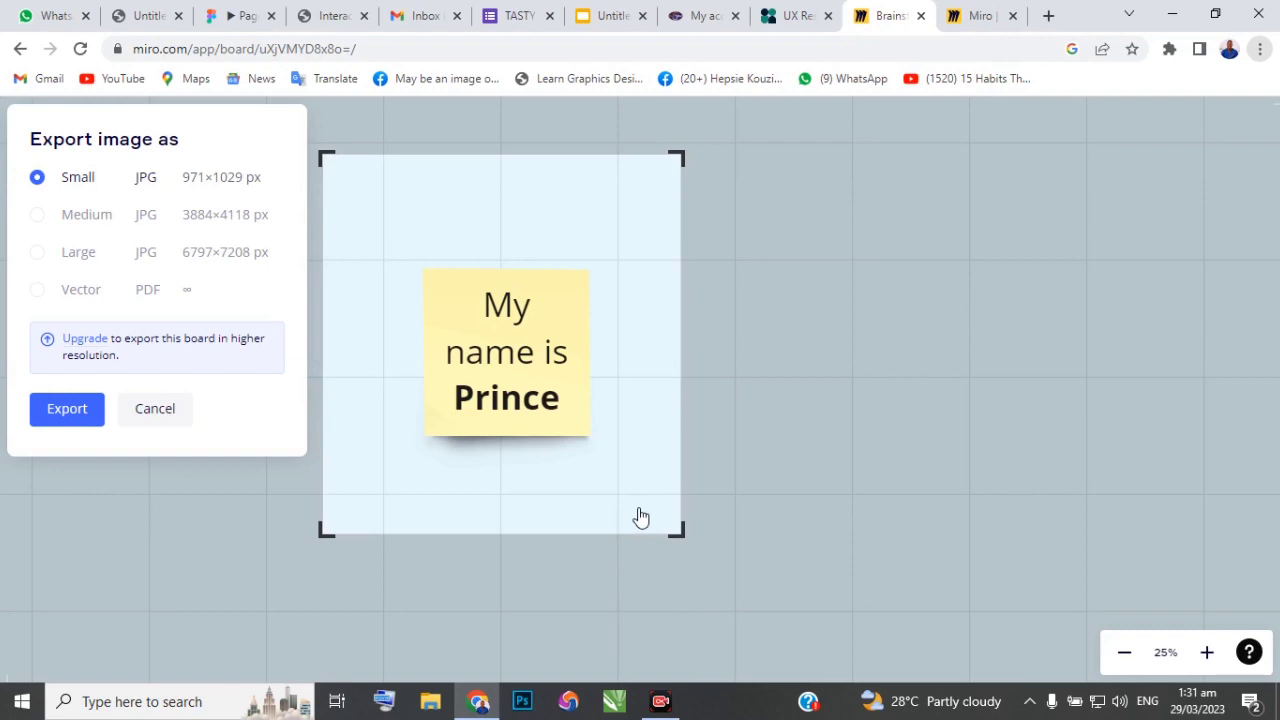
click(67, 410)
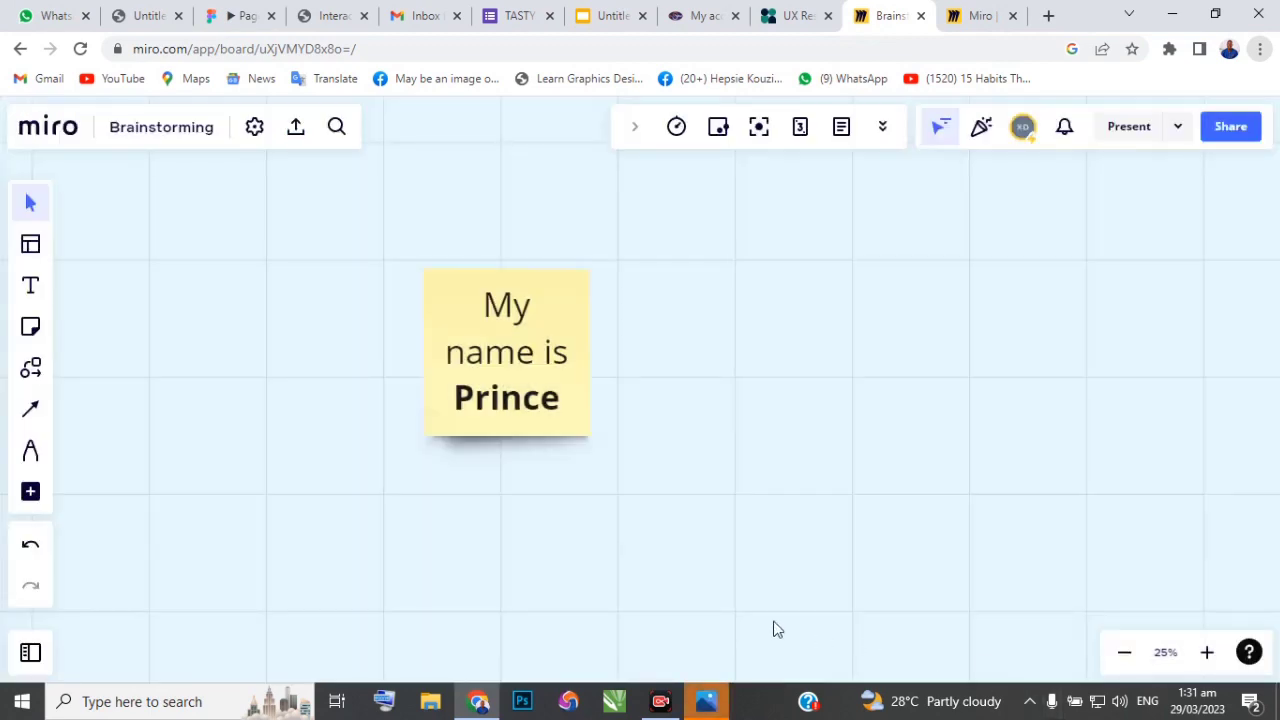
View the exported image in the photo viewer and return to the Miro board
click(716, 708)
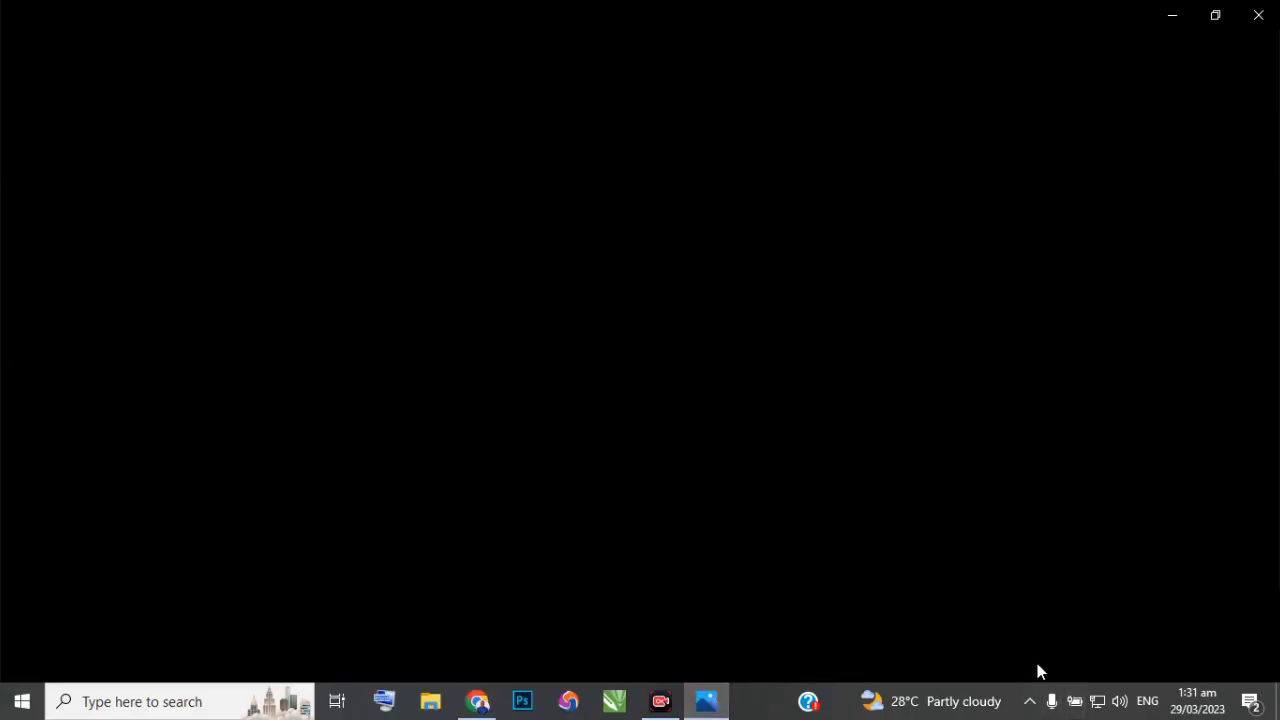
key(alt+Tab)
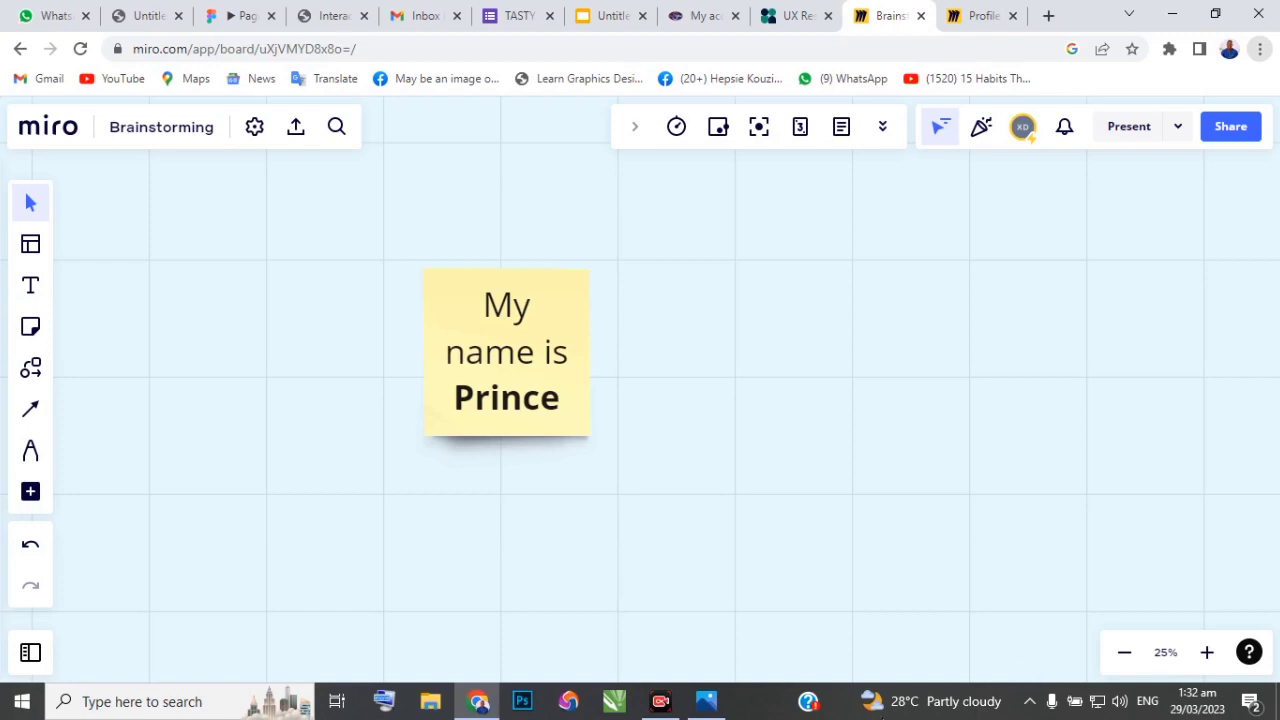
mouse_move(722, 707)
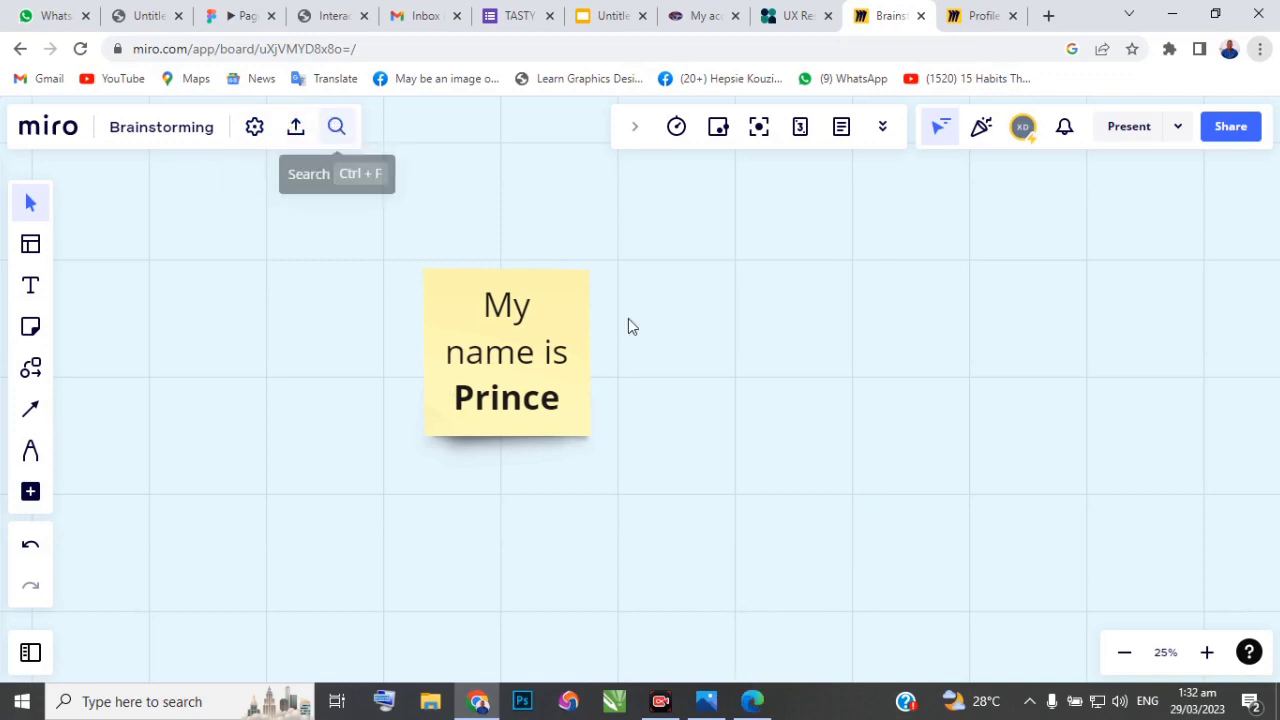
Search the board's content for the first letters of the name, go to the matching sticky note, and close the search
click(336, 129)
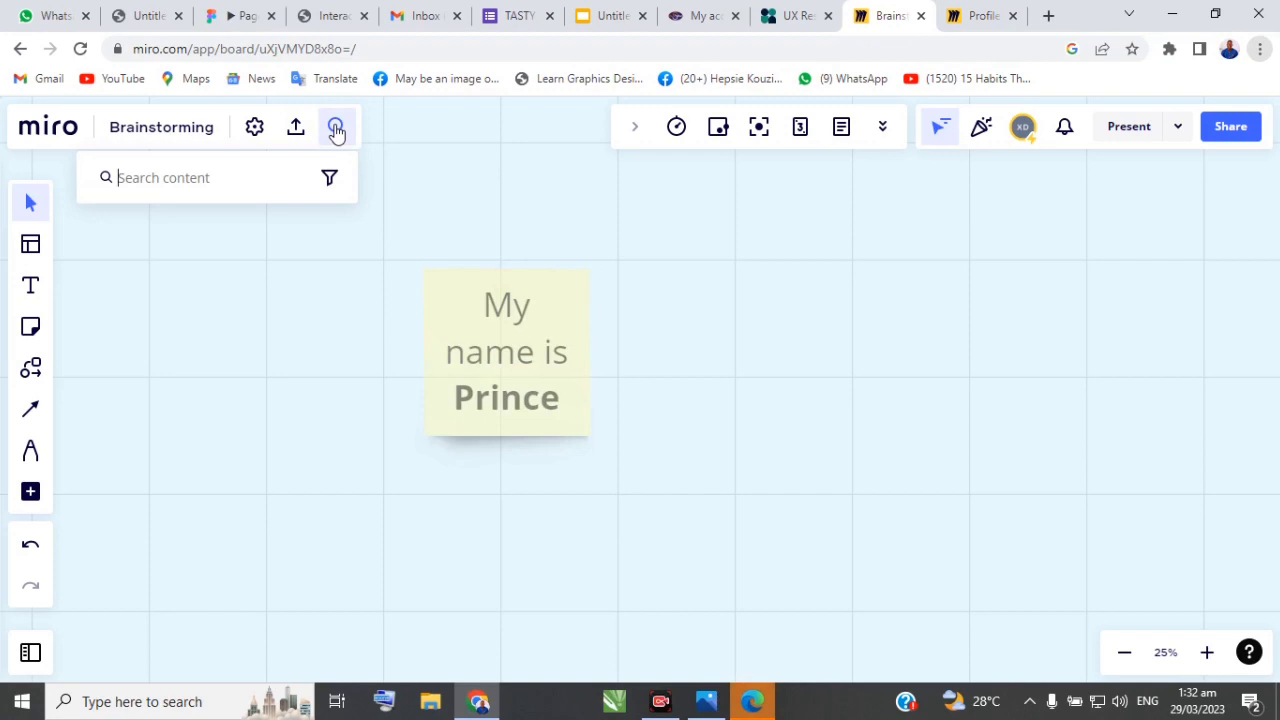
text(pri)
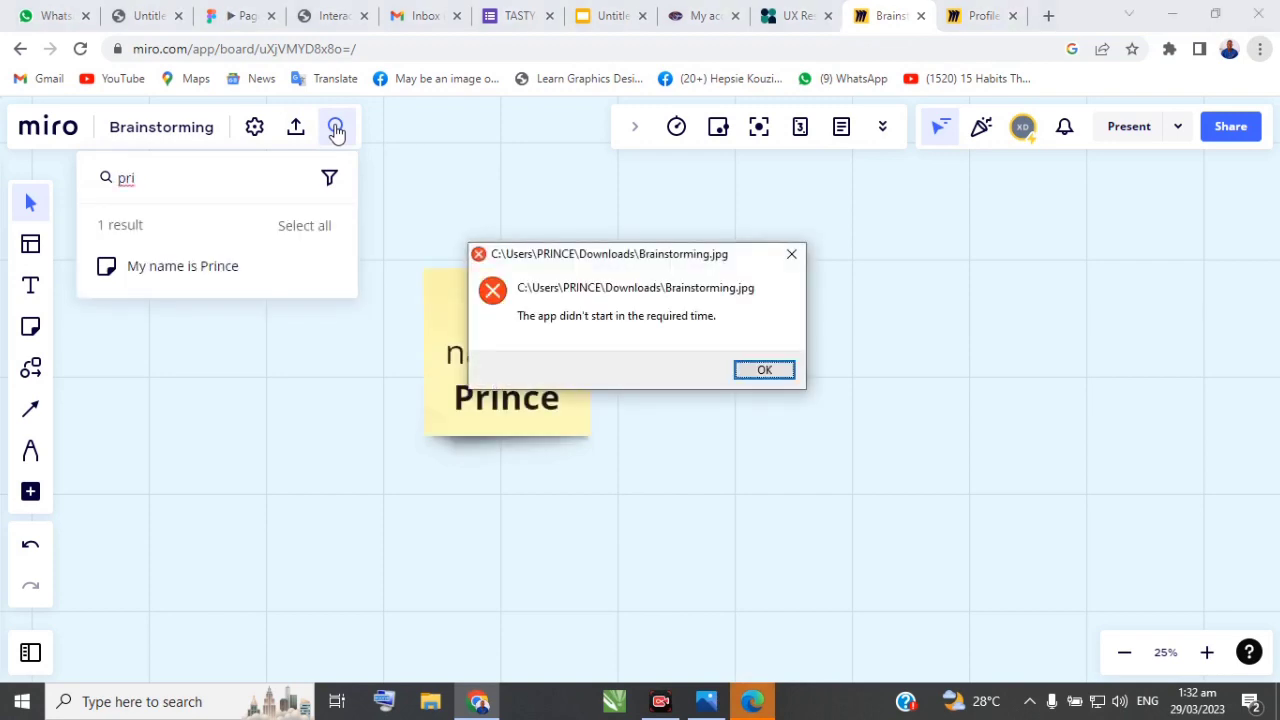
click(168, 270)
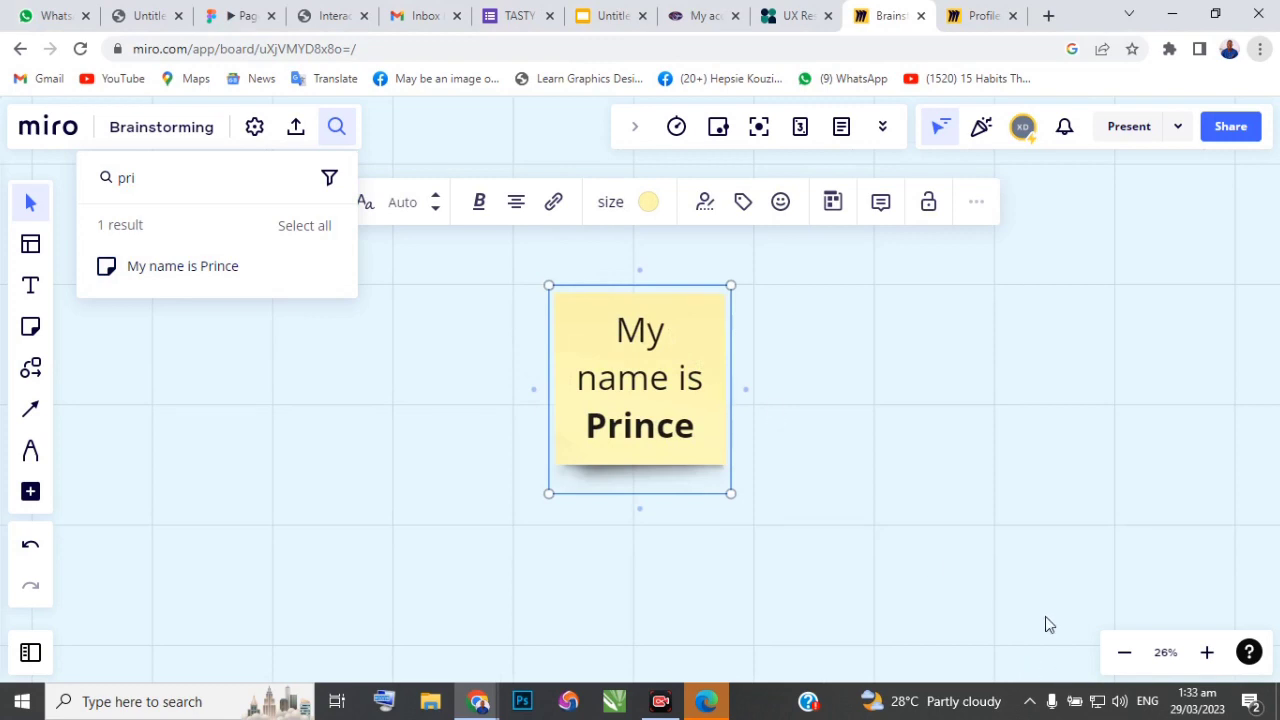
click(647, 544)
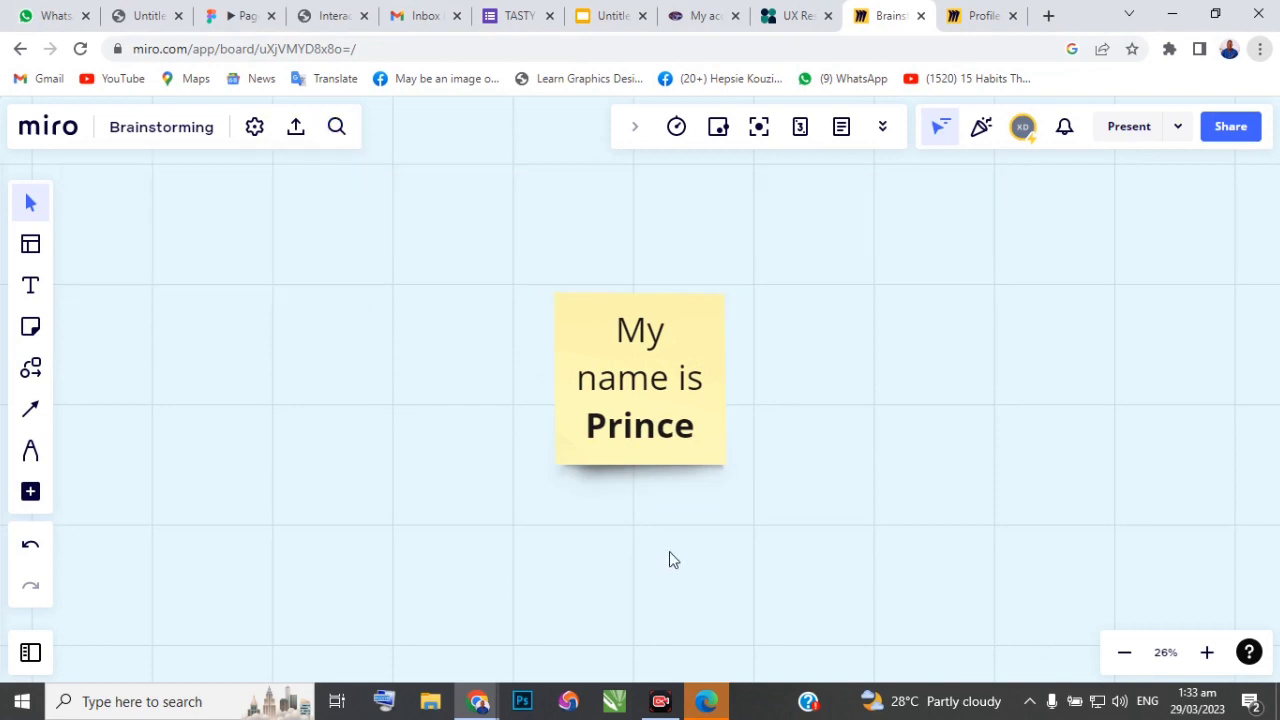
Examine the board and the sticky note at different zoom levels and from different positions
scroll(555, 312, down, 1)
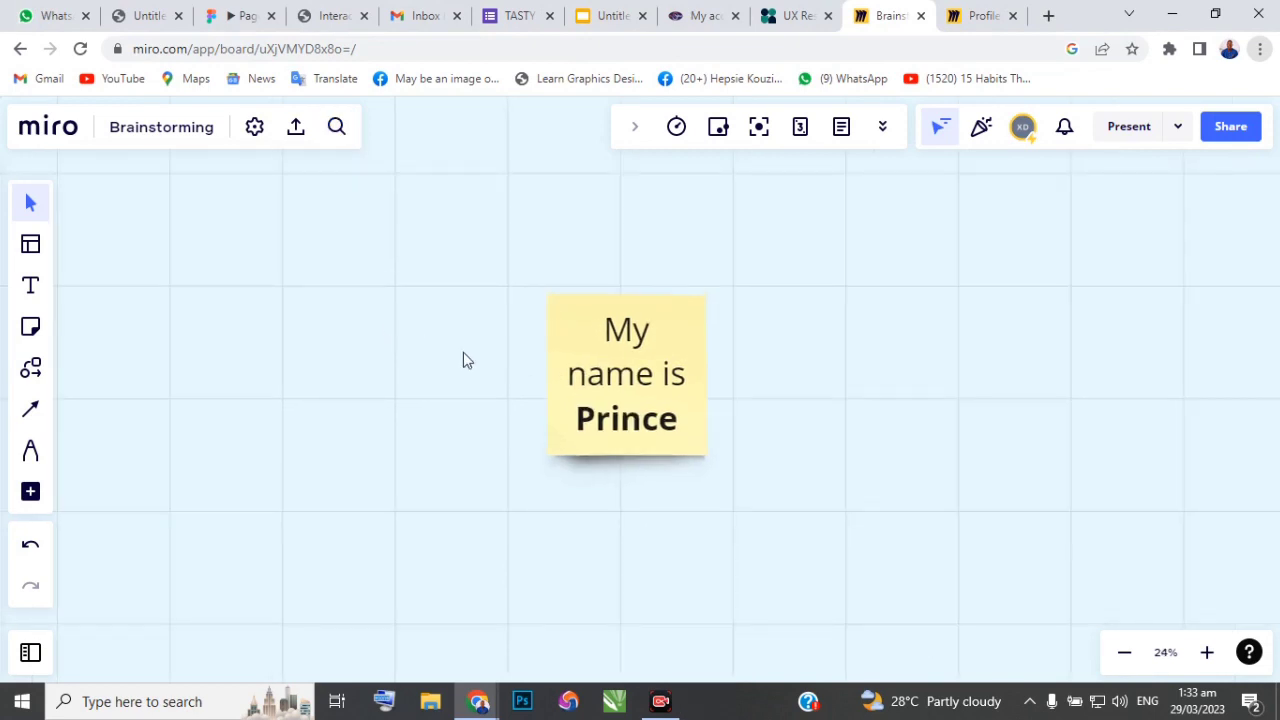
scroll(687, 405, up, 3)
scroll(359, 383, down, 3)
scroll(478, 366, up, 3)
scroll(470, 375, down, 3)
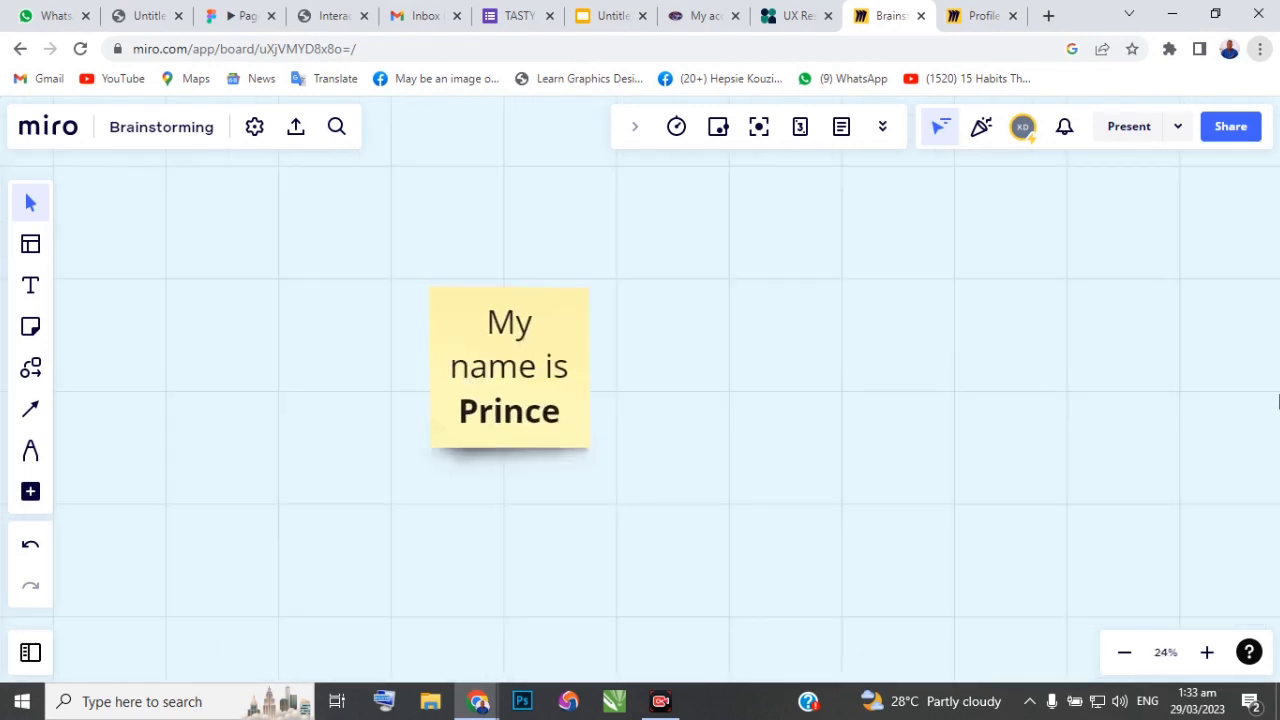
scroll(960, 405, up, 10)
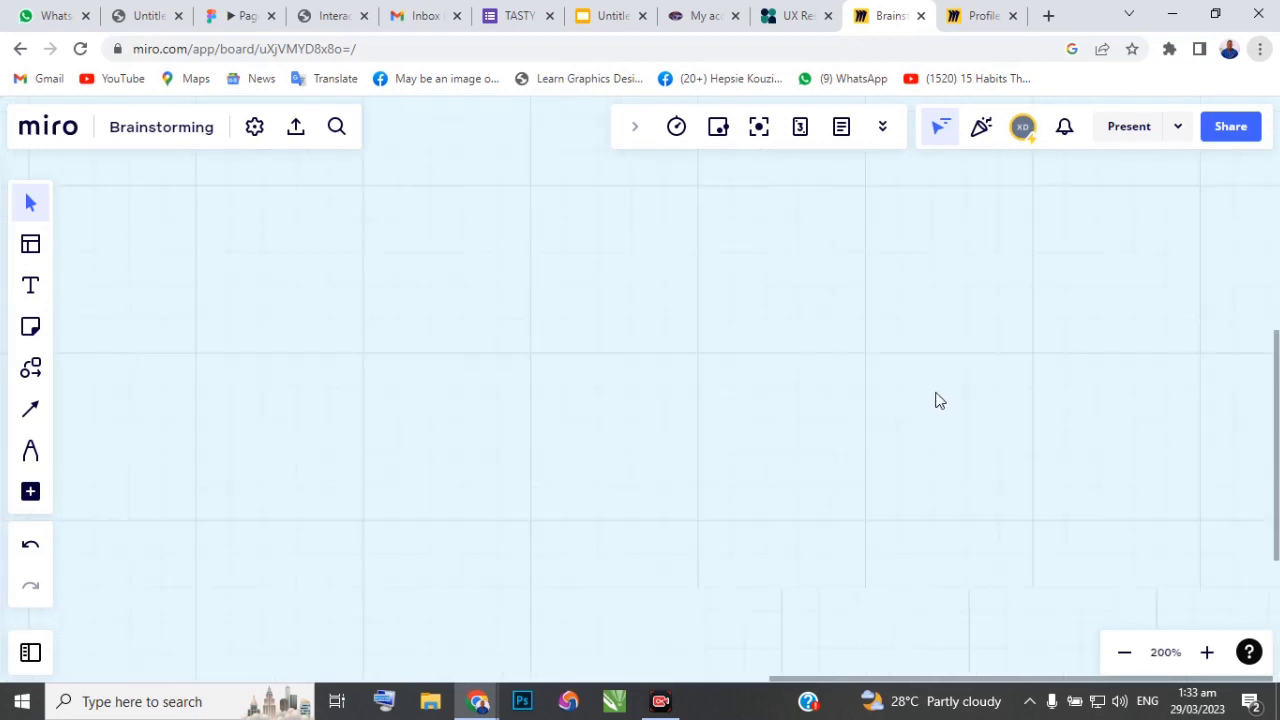
scroll(940, 398, down, 10)
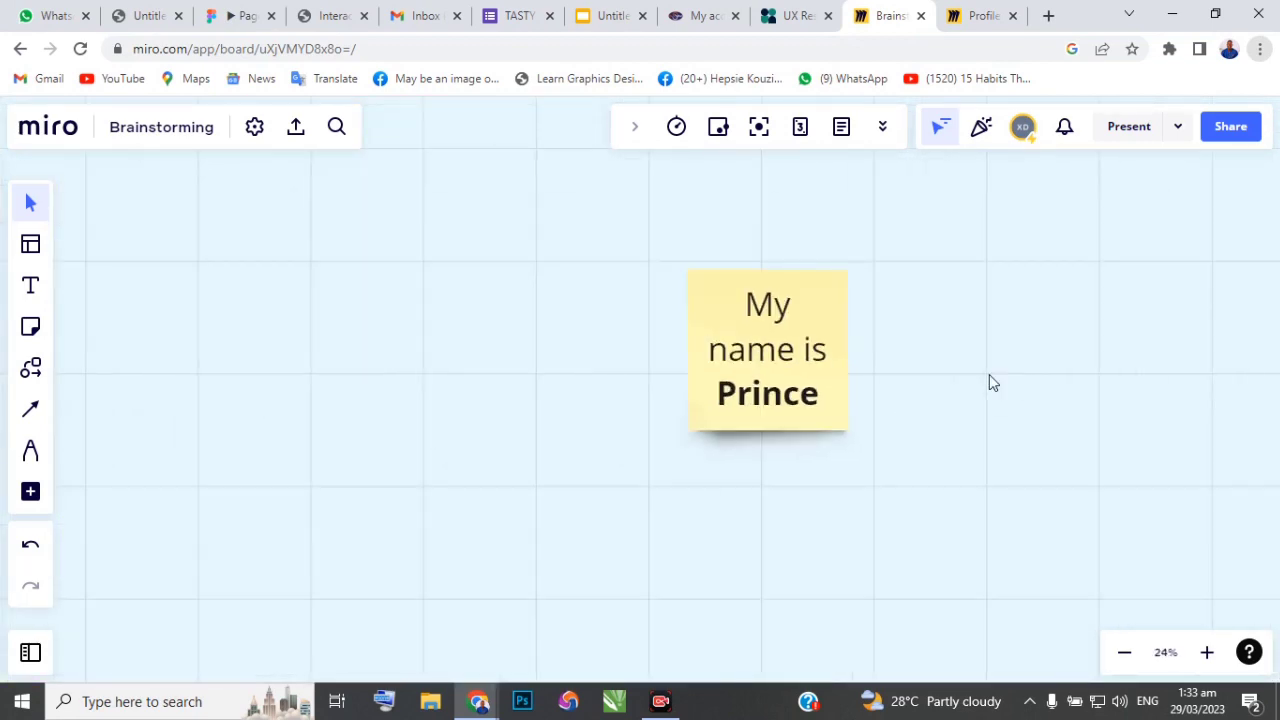
scroll(314, 406, up, 2)
scroll(185, 420, down, 2)
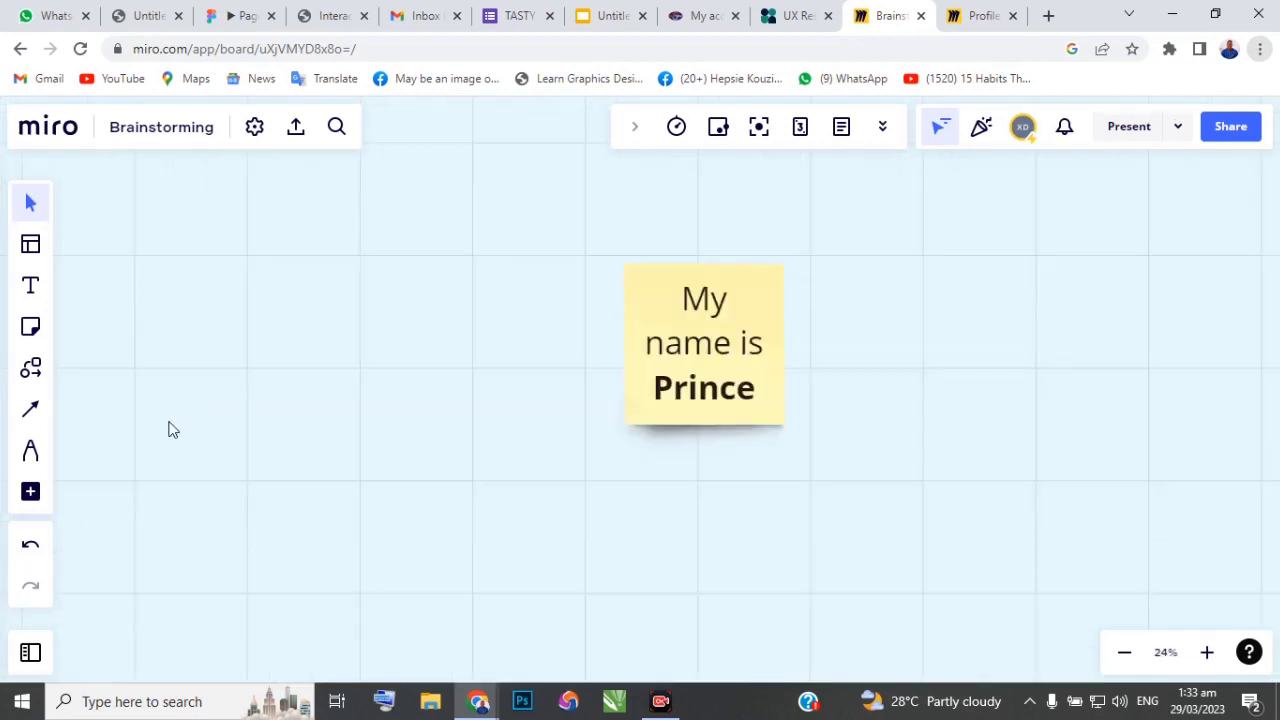
scroll(503, 377, up, 3)
scroll(417, 377, down, 3)
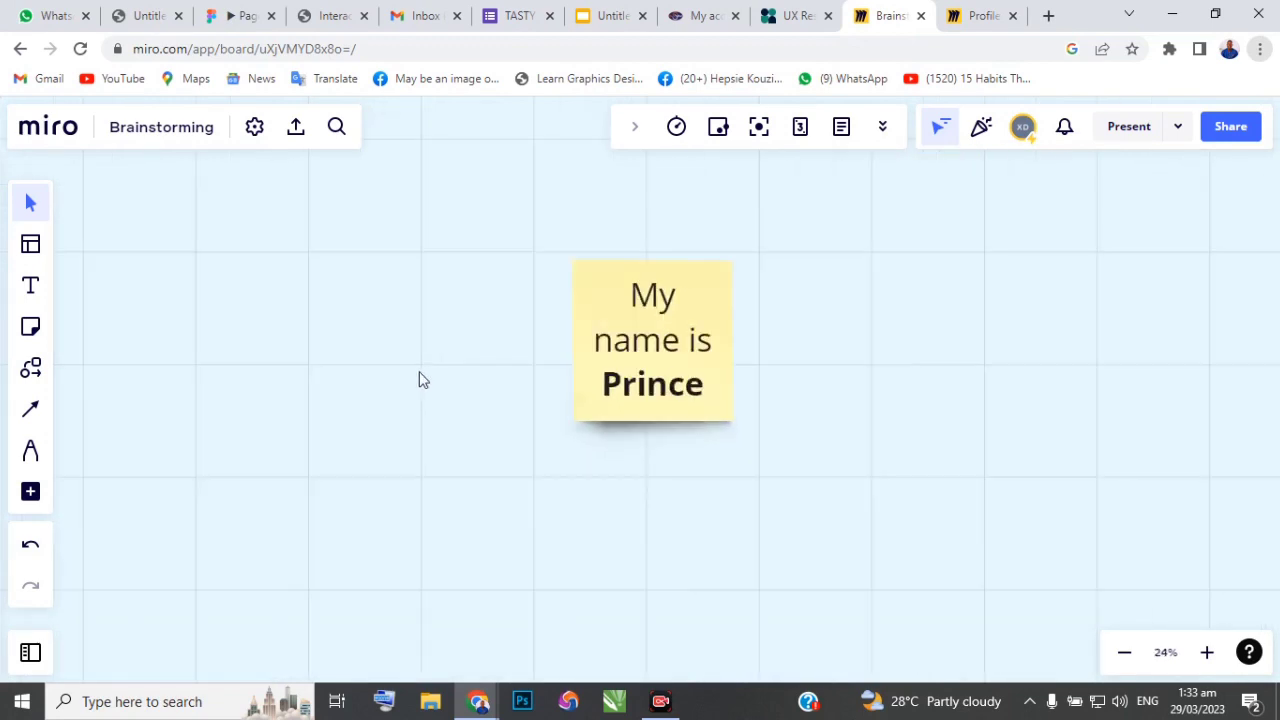
scroll(1218, 347, up, 2)
scroll(1188, 352, down, 2)
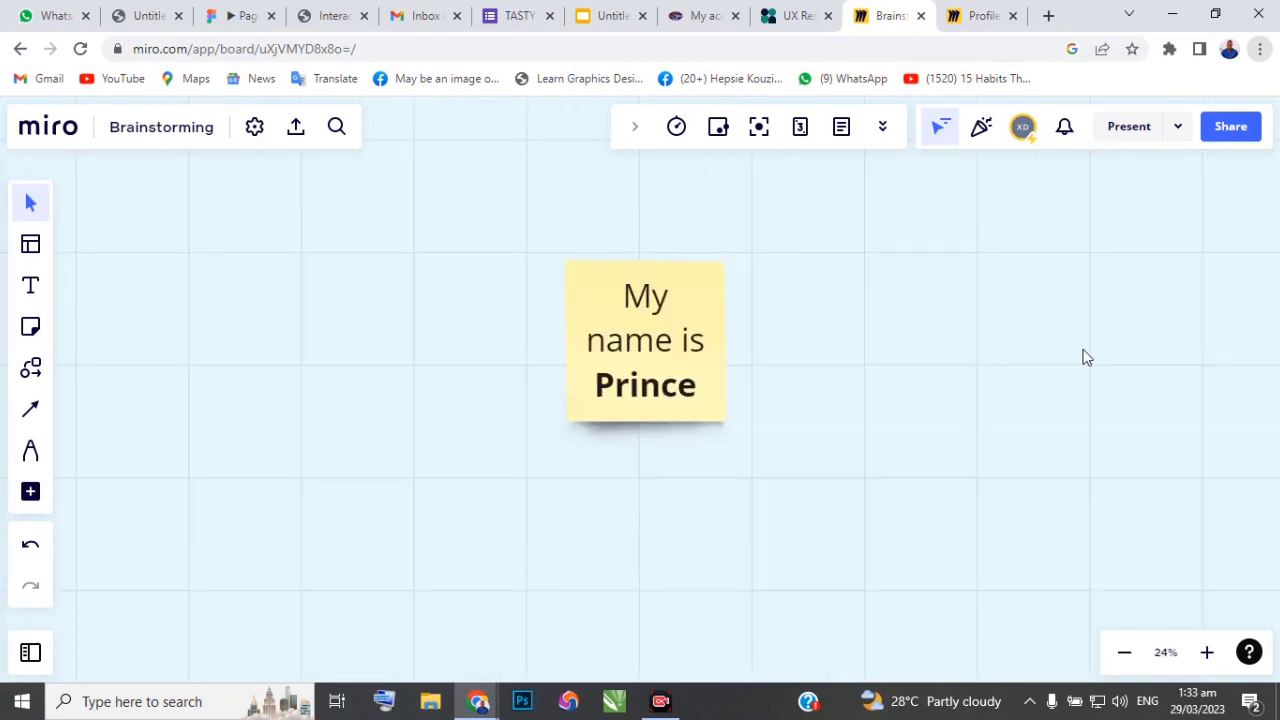
Move the sticky note around the board, leaving it a little to the left of and above its starting place
click(690, 290)
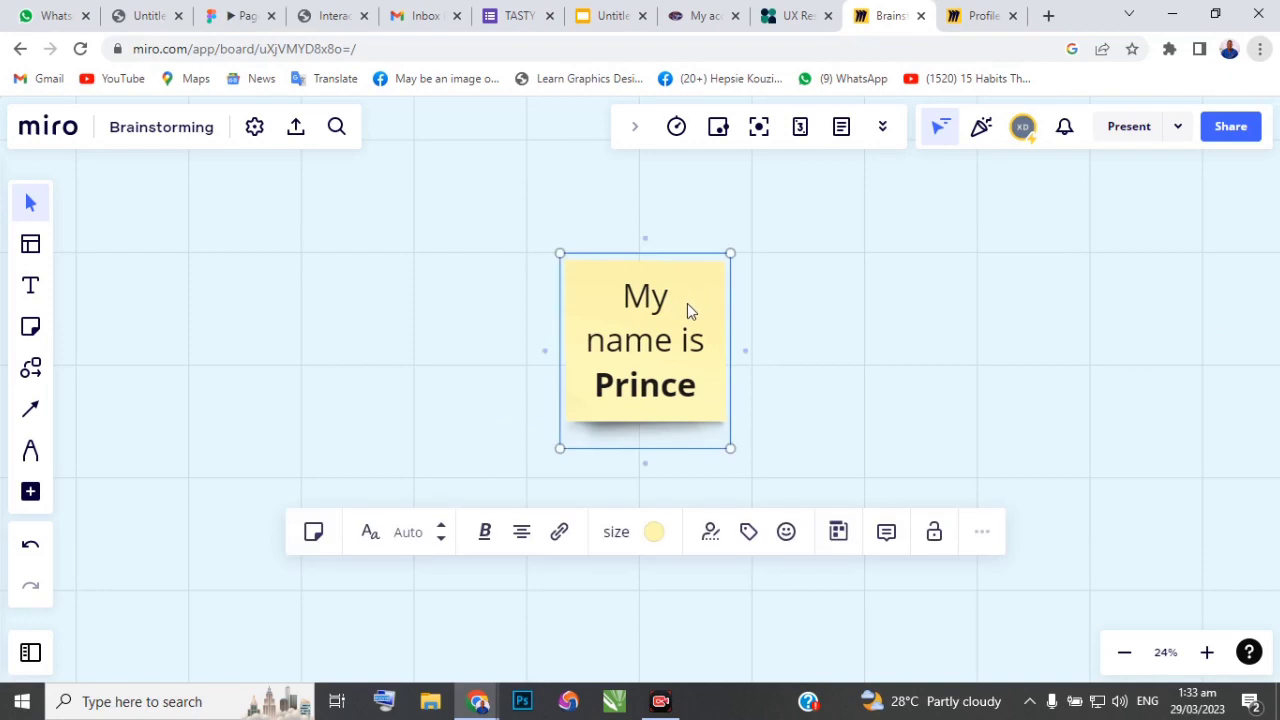
drag(714, 301, 630, 301)
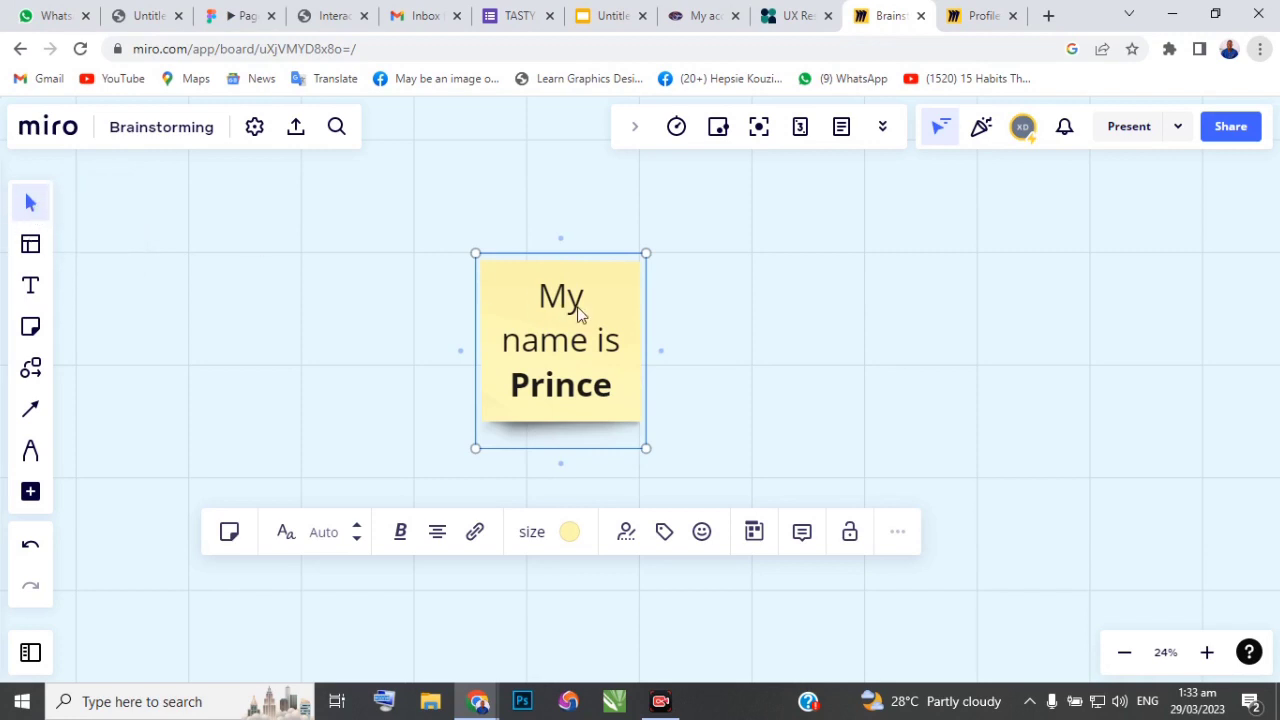
mouse_move(523, 305)
mouse_down()
mouse_move(851, 294)
mouse_move(309, 317)
mouse_move(611, 306)
mouse_move(481, 421)
mouse_move(671, 291)
mouse_move(454, 337)
mouse_move(660, 289)
mouse_move(506, 297)
mouse_up()
click(328, 281)
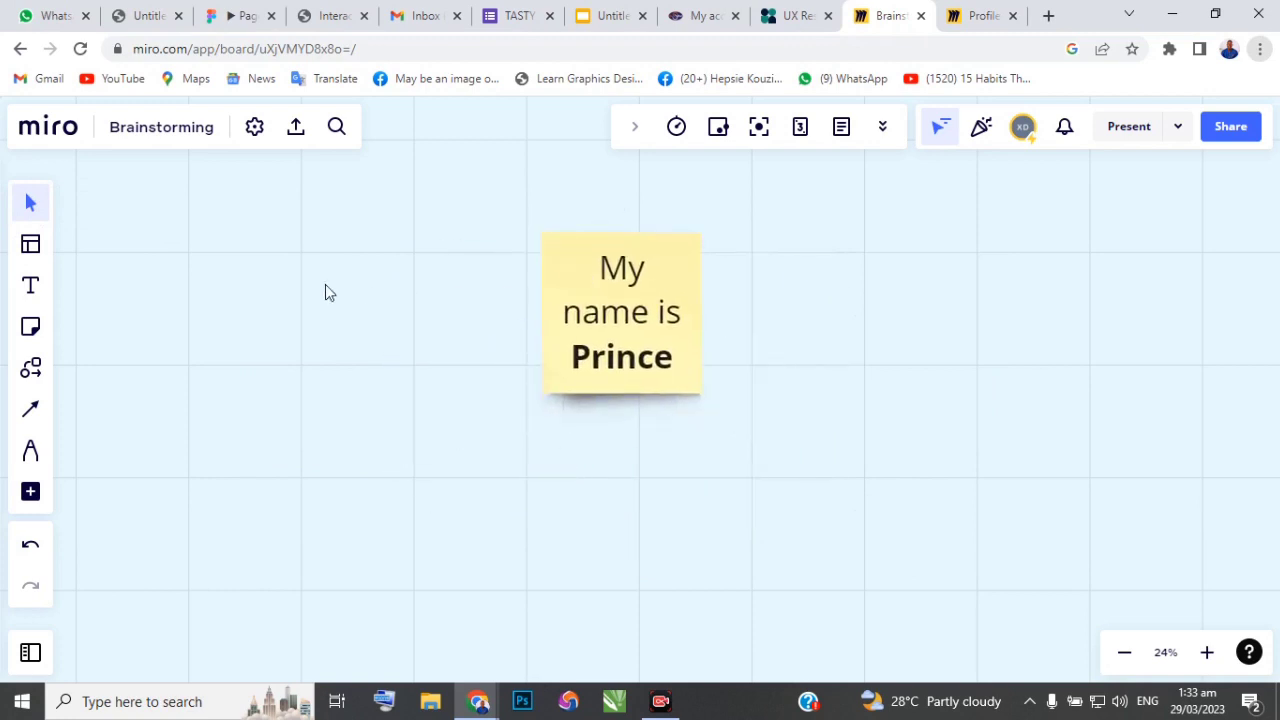
click(598, 288)
drag(600, 280, 541, 291)
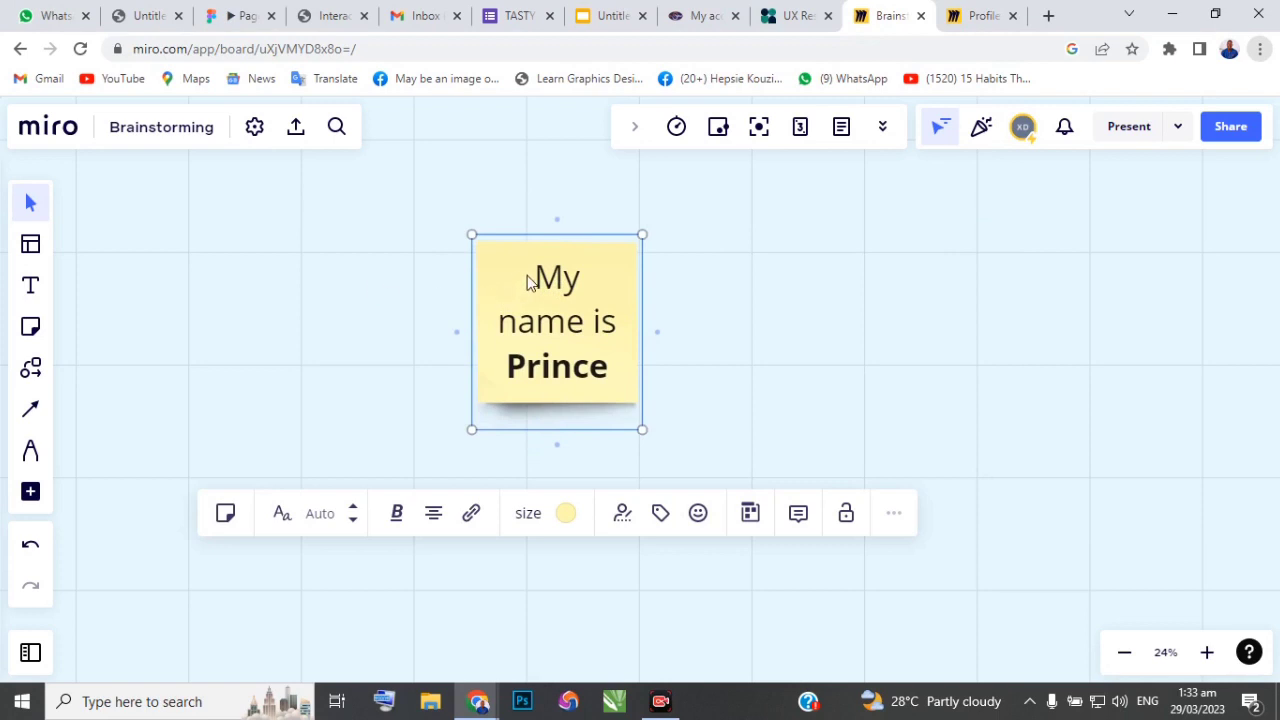
click(852, 257)
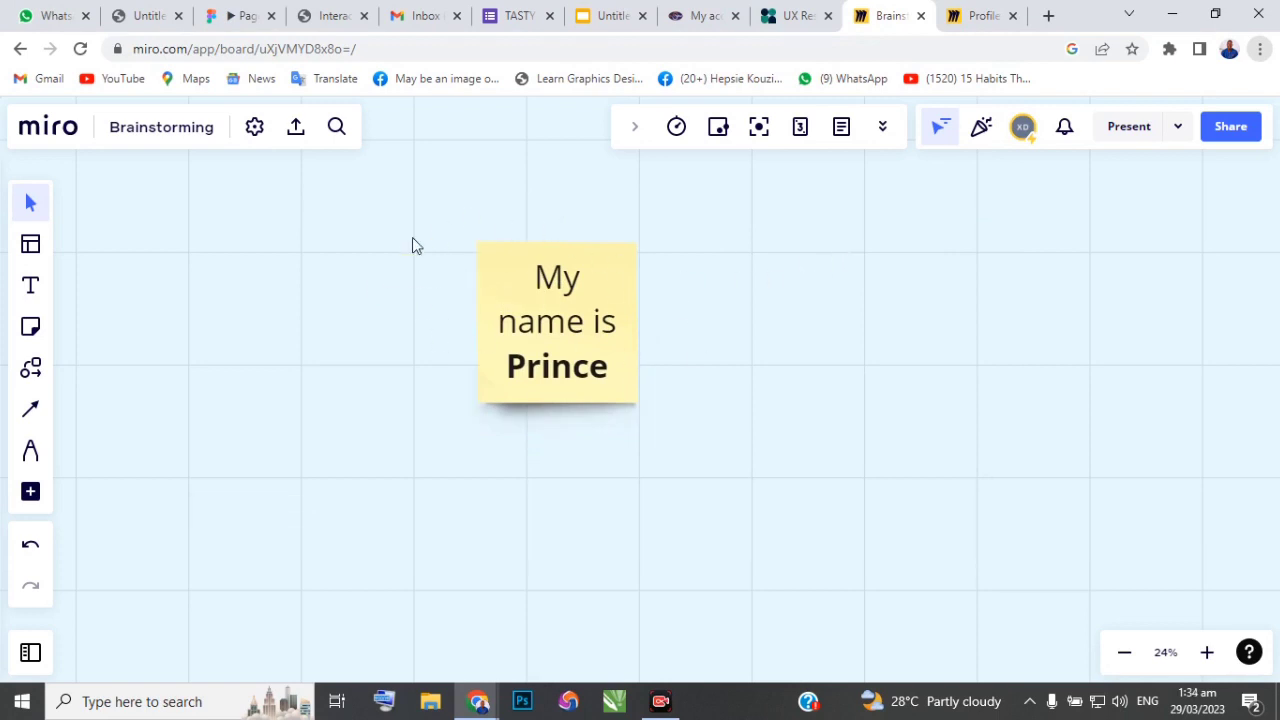
Try the white and light blue colours on the sticky note and restore its light yellow
click(545, 327)
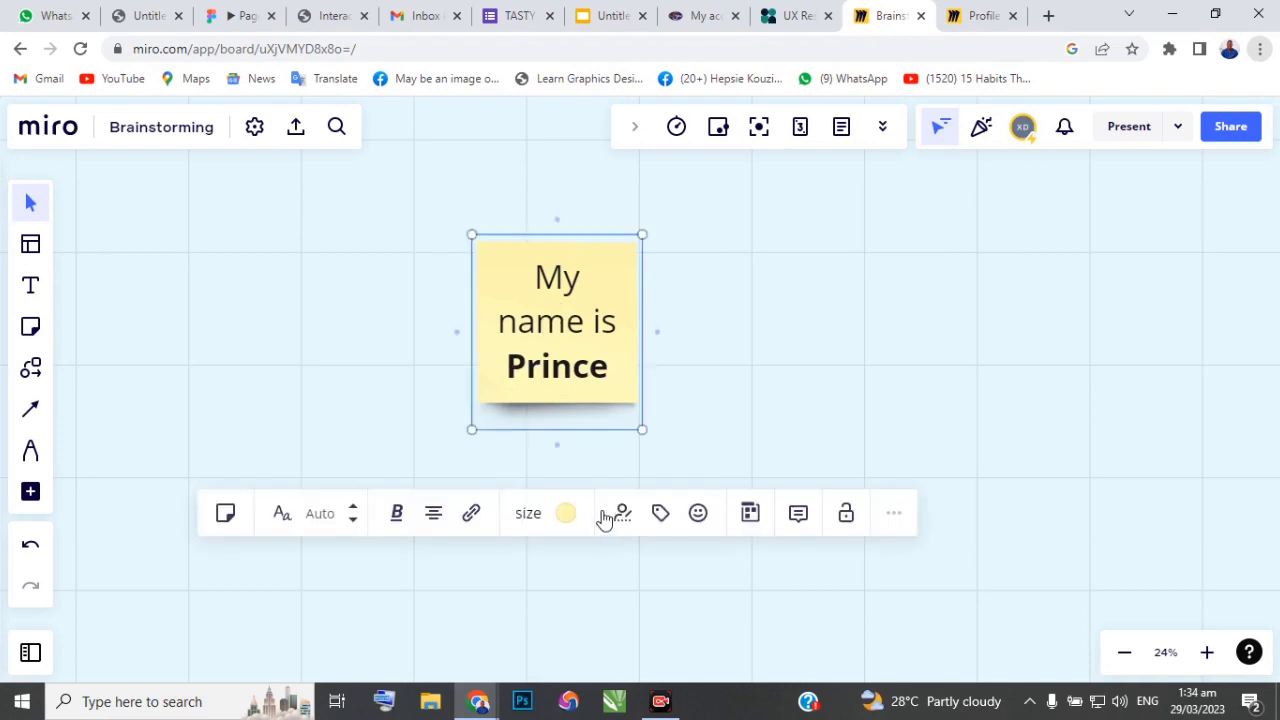
click(566, 513)
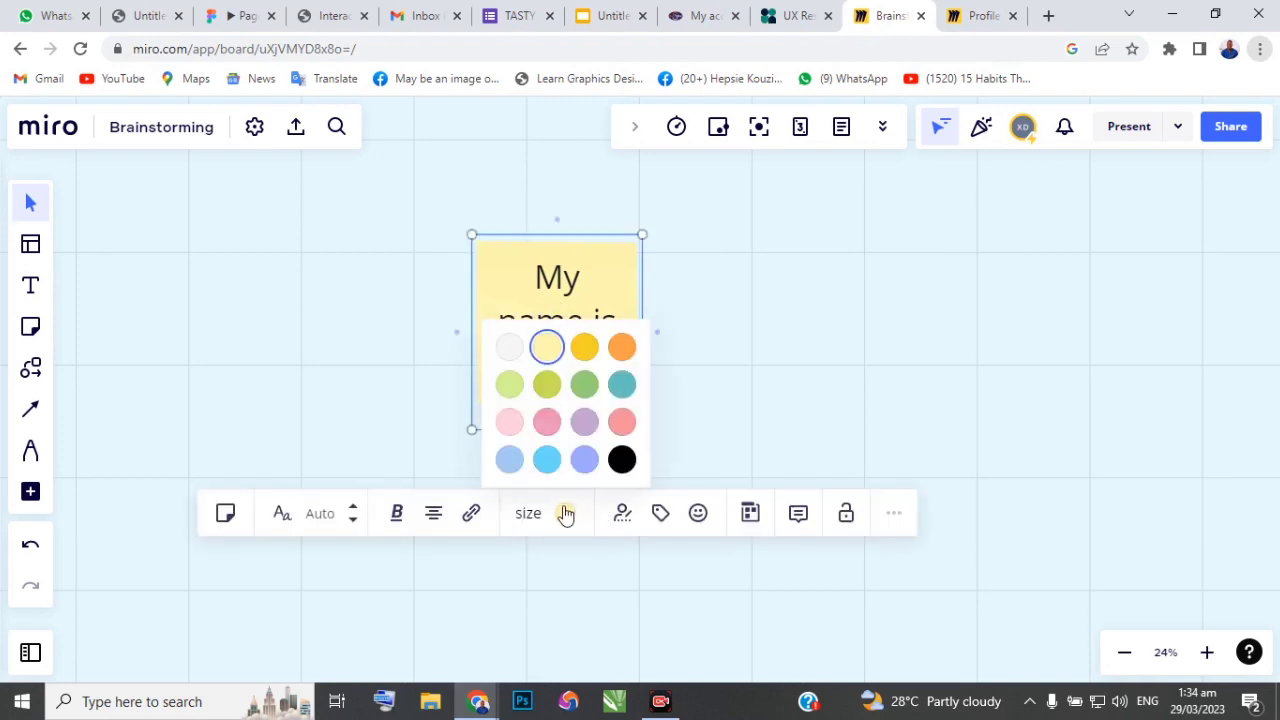
click(500, 357)
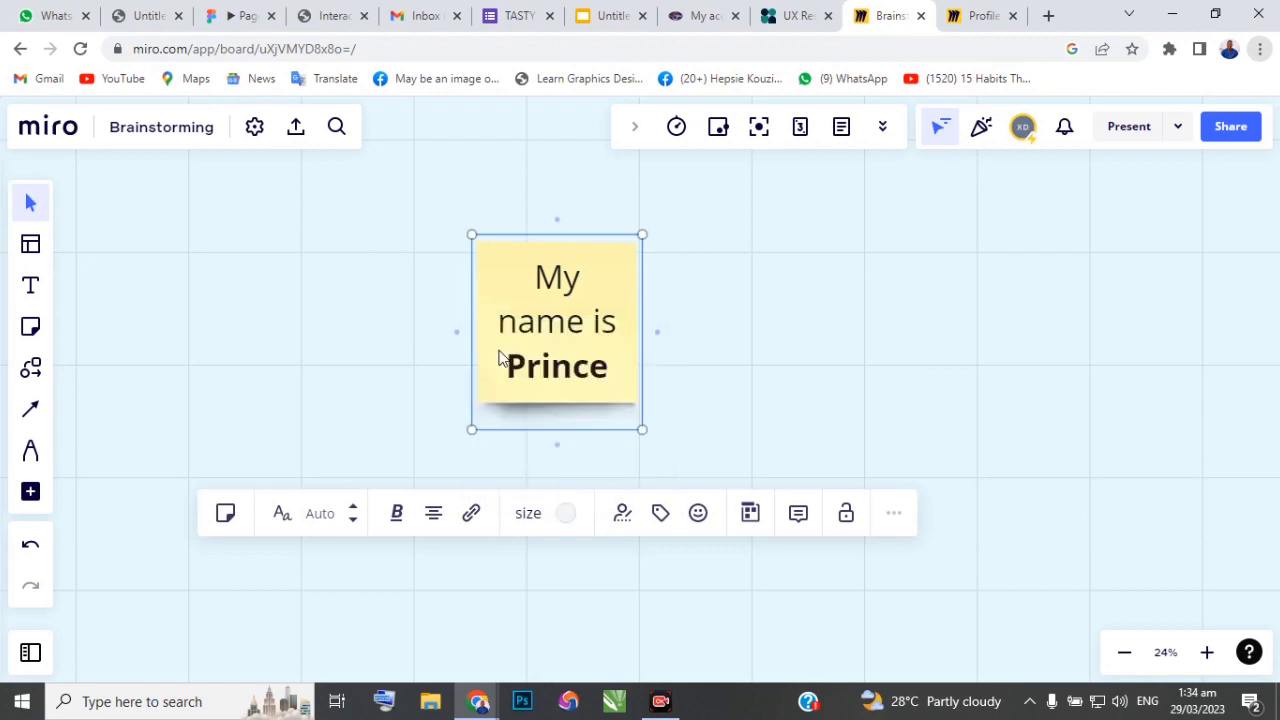
click(566, 515)
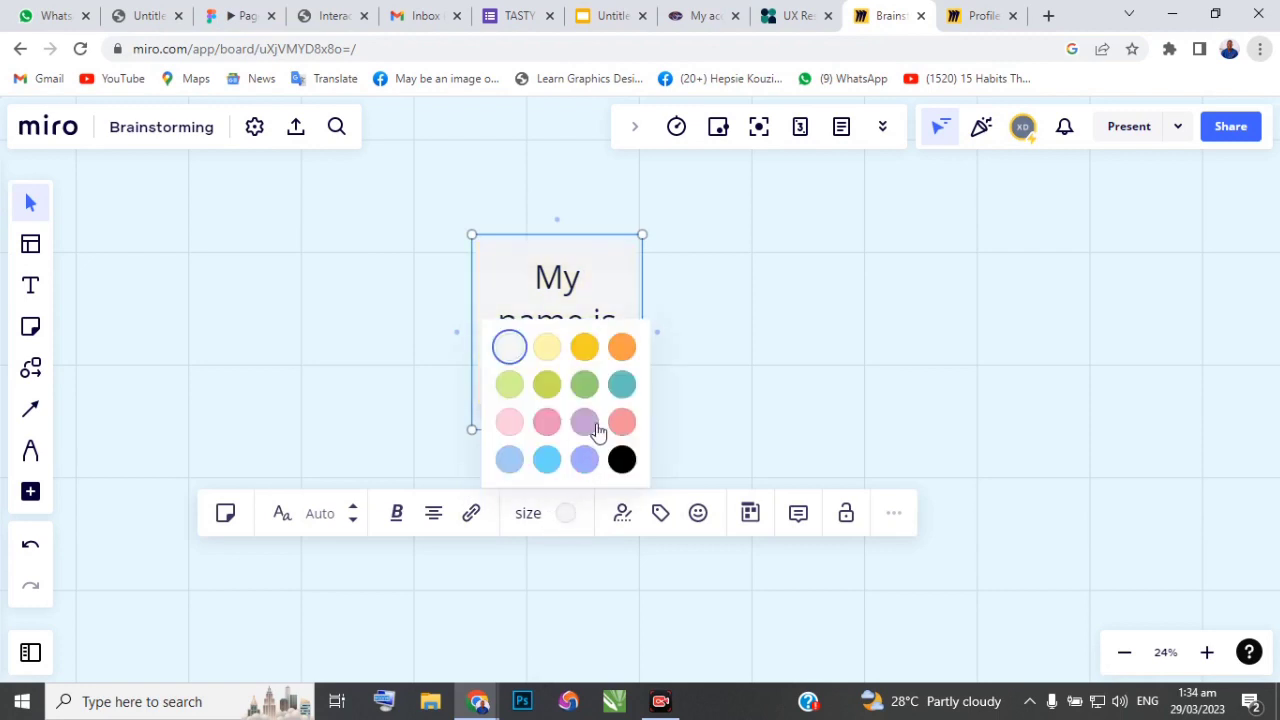
click(509, 459)
click(566, 514)
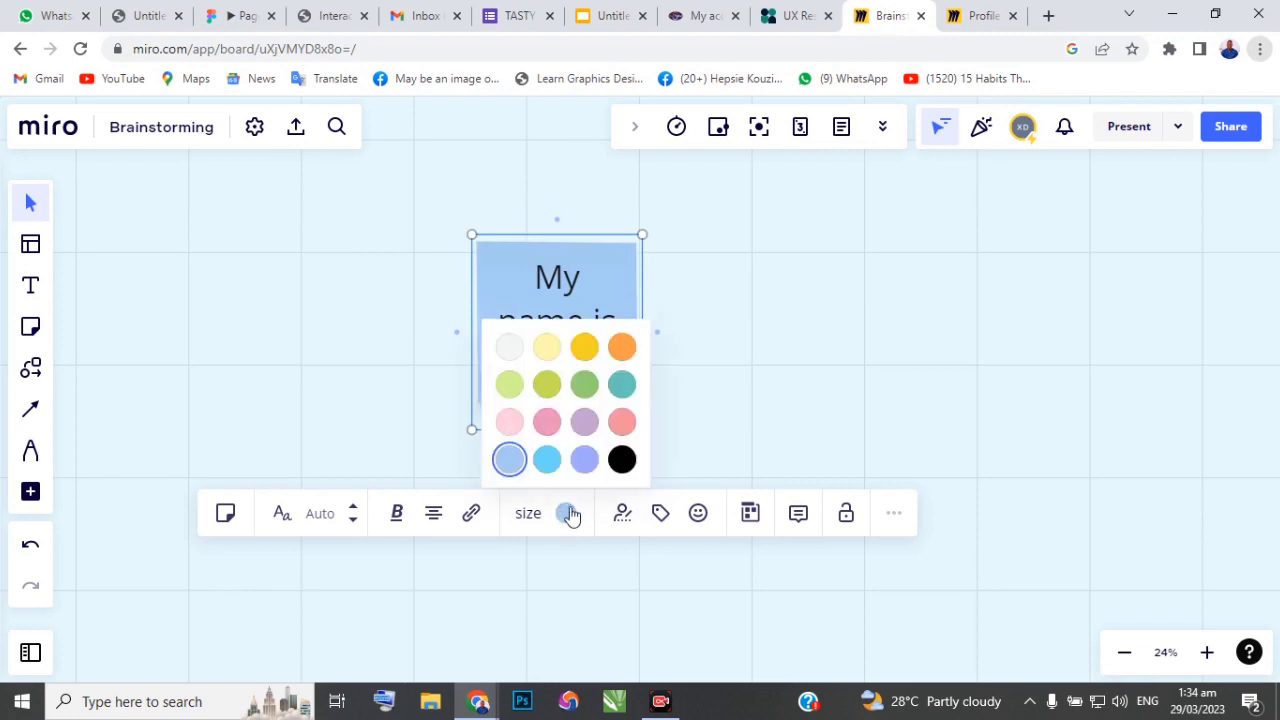
click(547, 349)
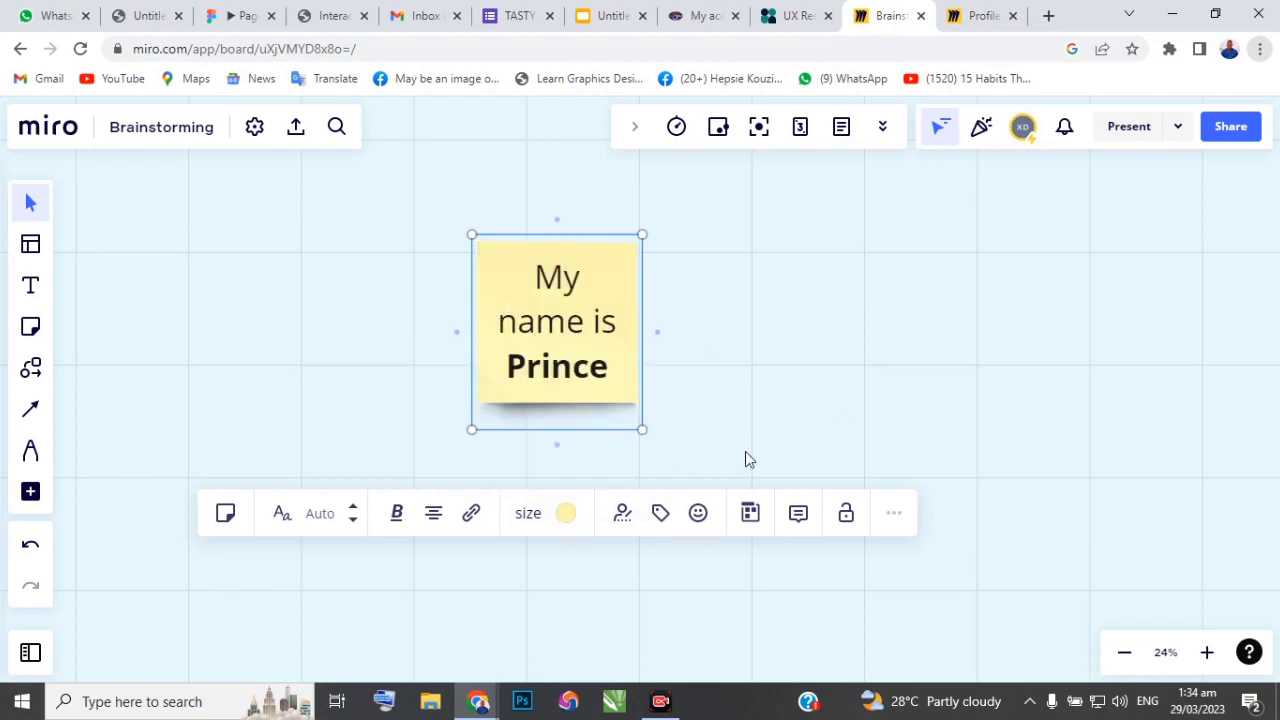
Change the sticky note's colour to light green and deselect it
click(566, 514)
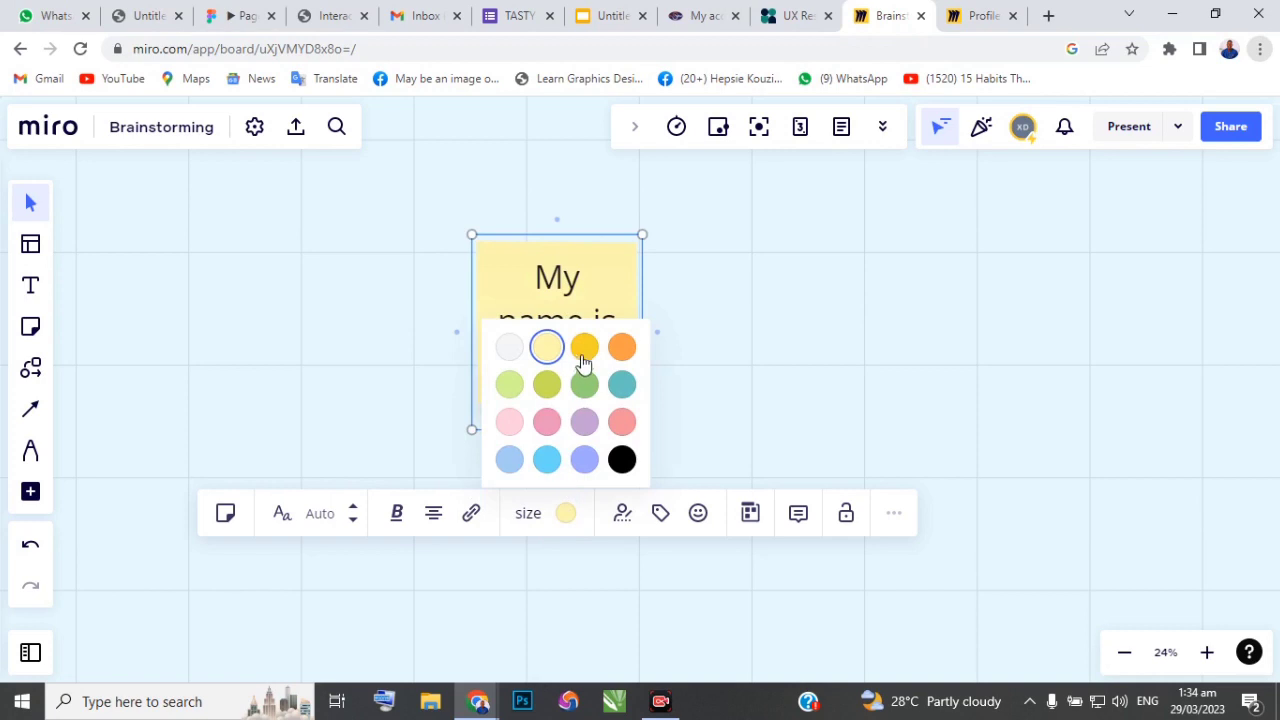
click(509, 385)
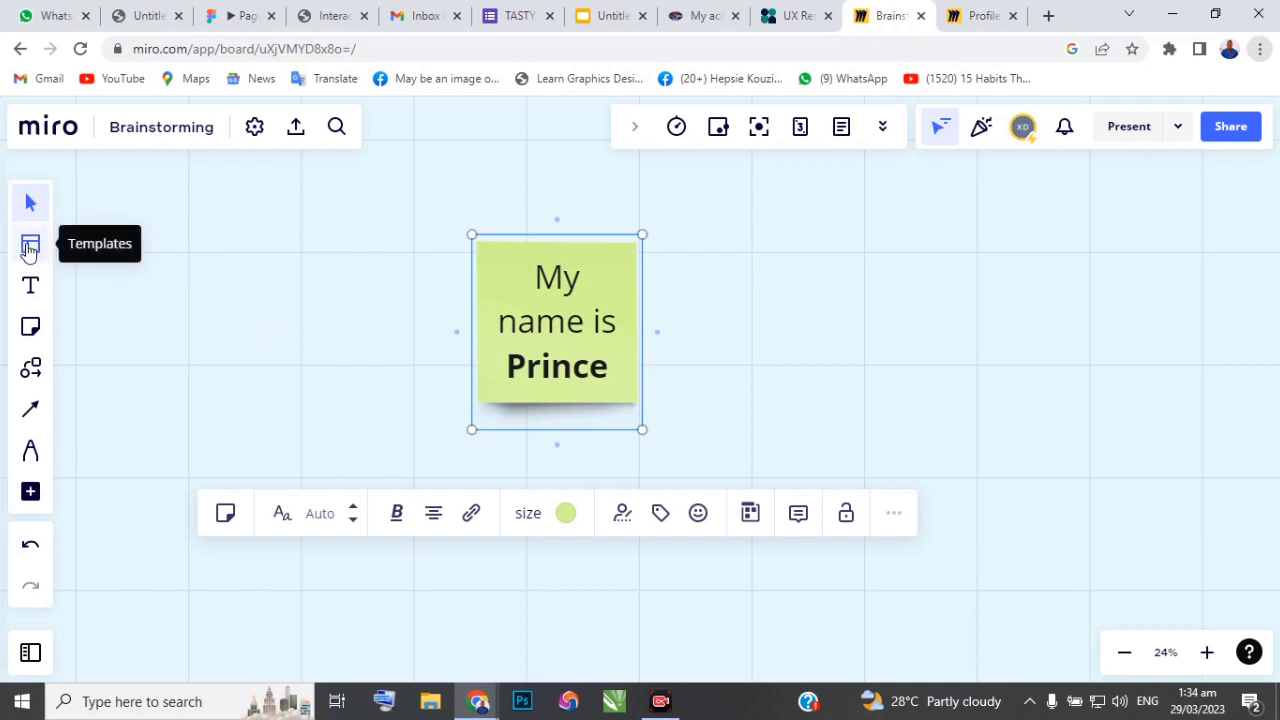
key(Escape)
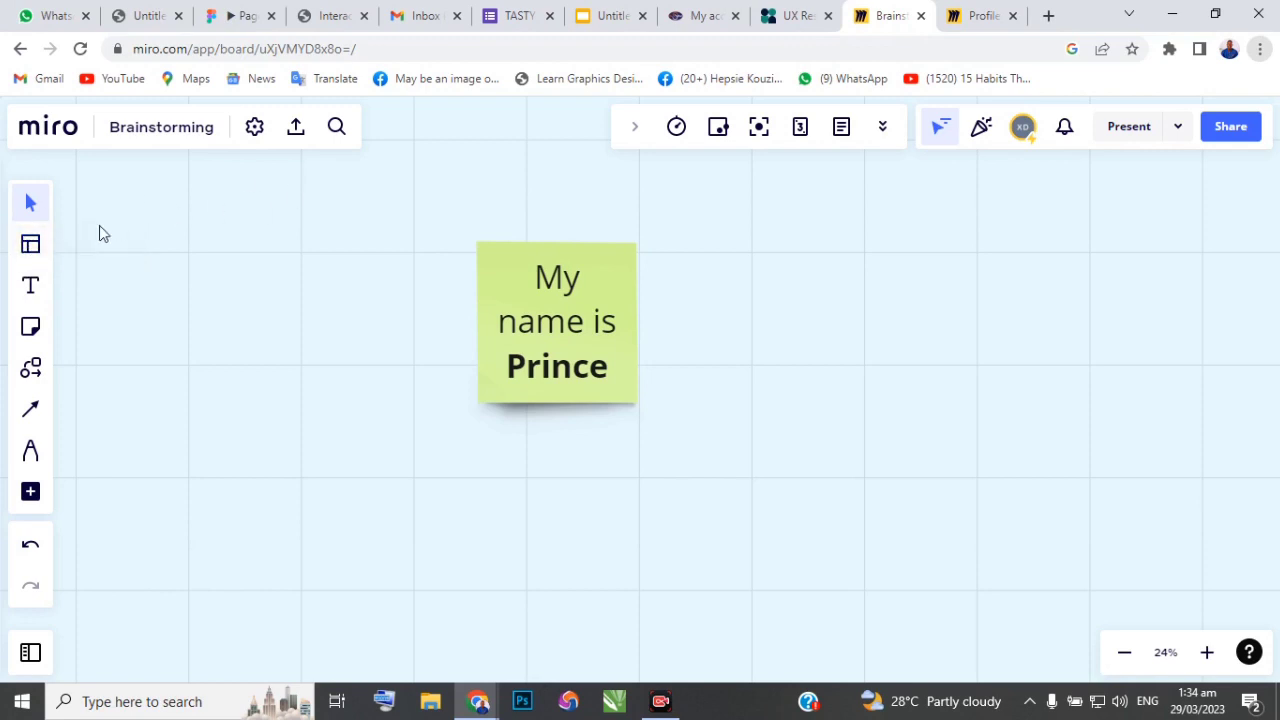
Open the template library and browse the Community Templates collection
click(33, 250)
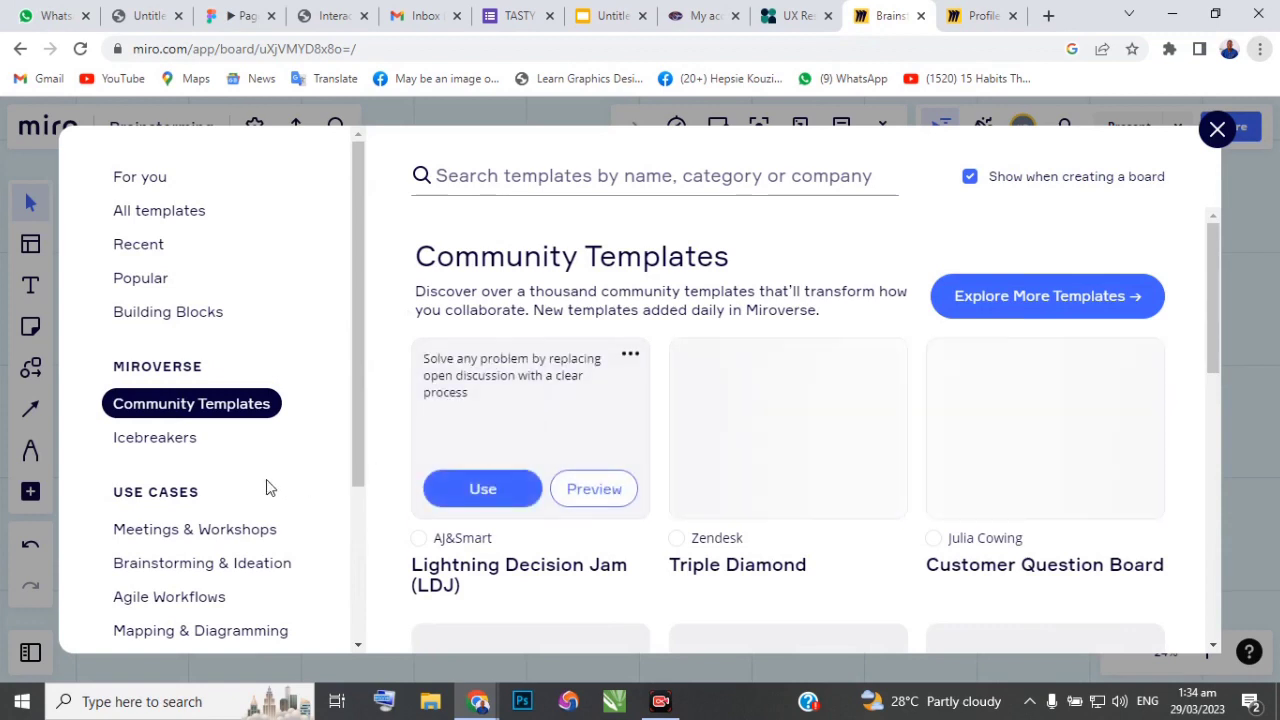
scroll(266, 486, down, 2)
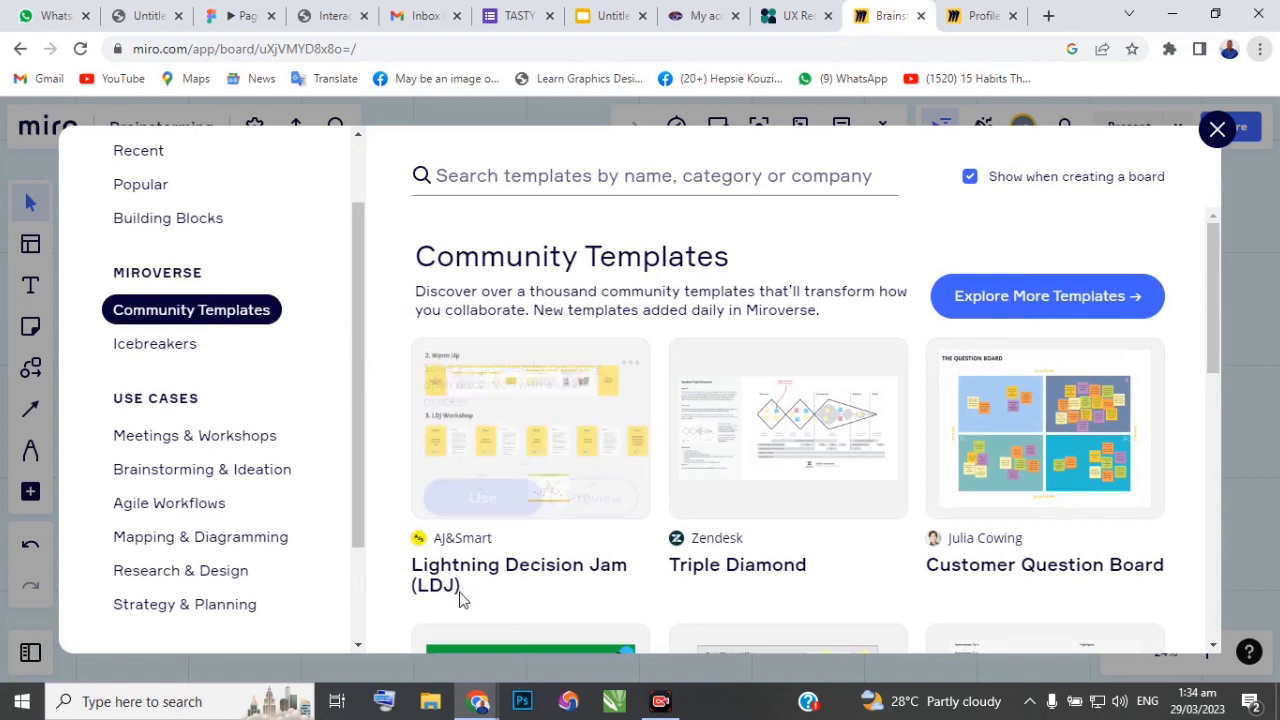
scroll(497, 566, down, 2)
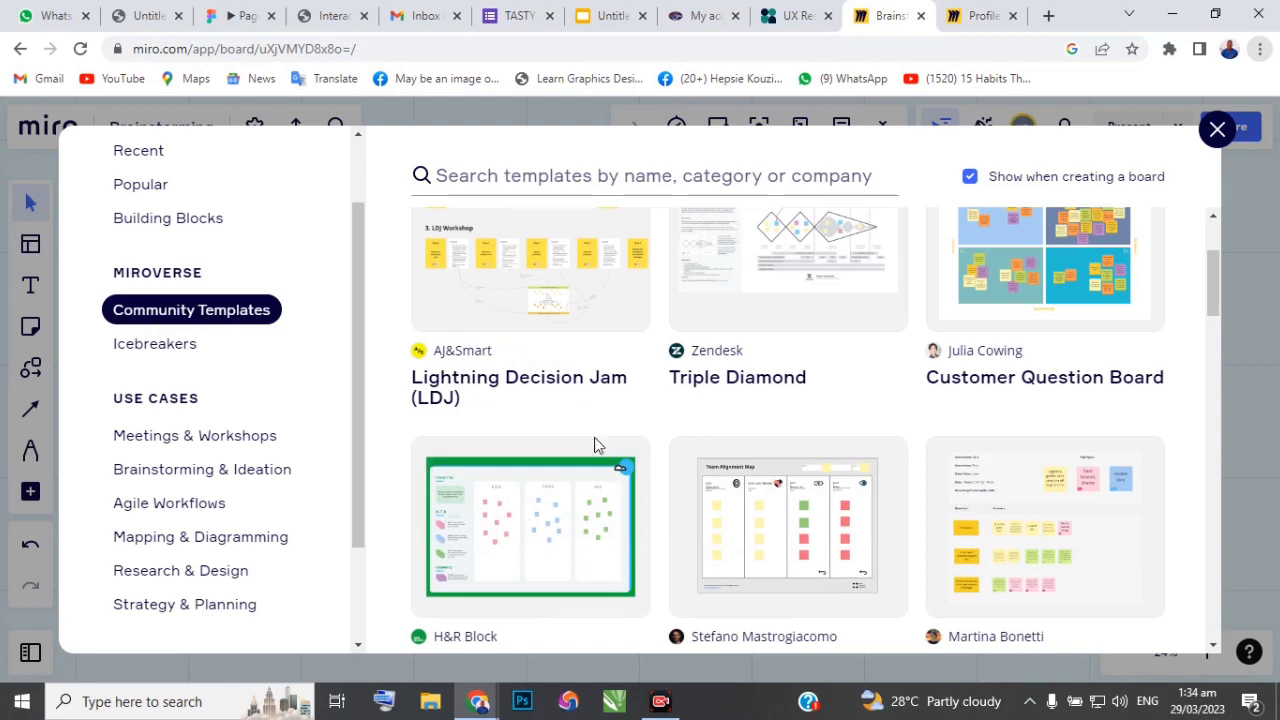
scroll(568, 446, down, 3)
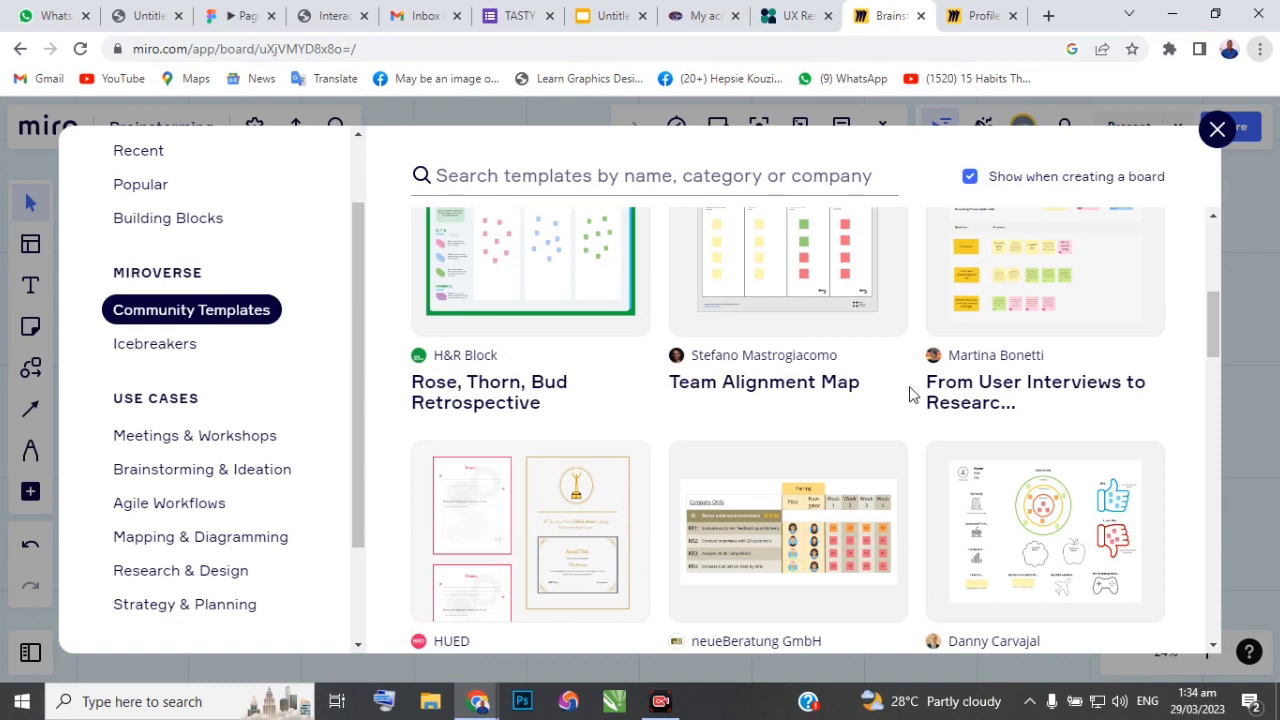
scroll(911, 391, down, 3)
scroll(955, 431, down, 6)
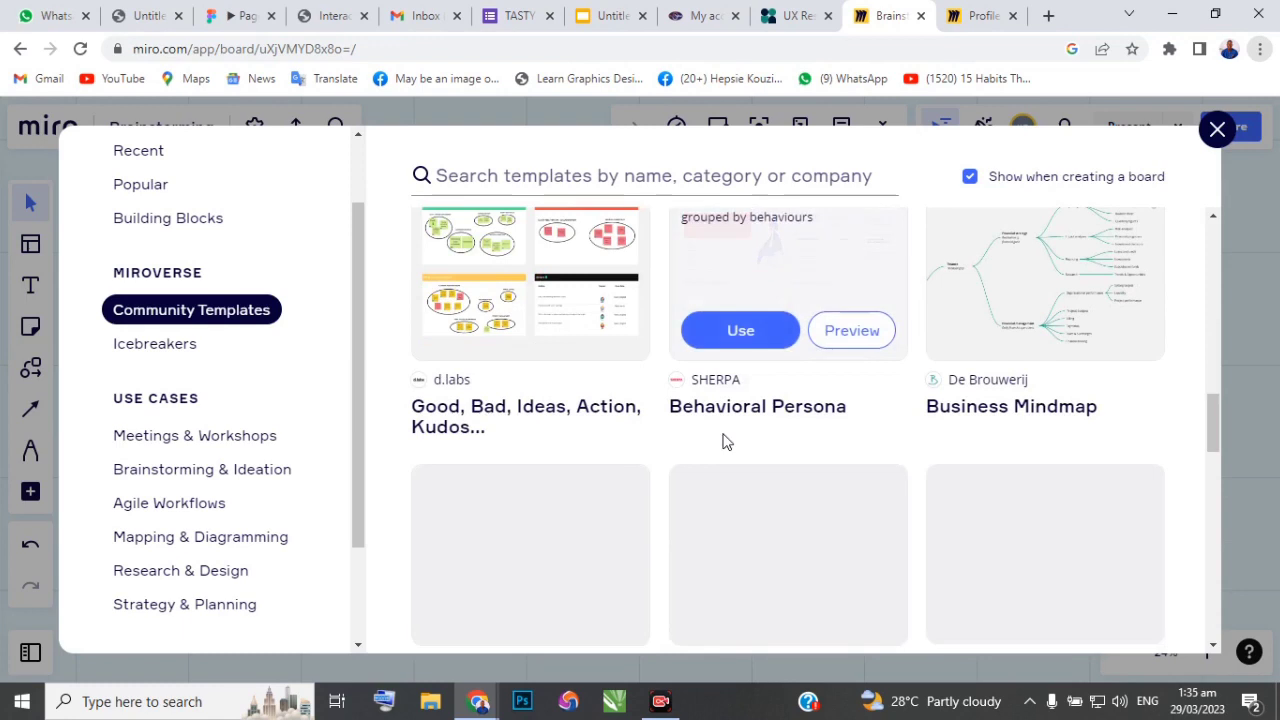
scroll(834, 354, up, 1)
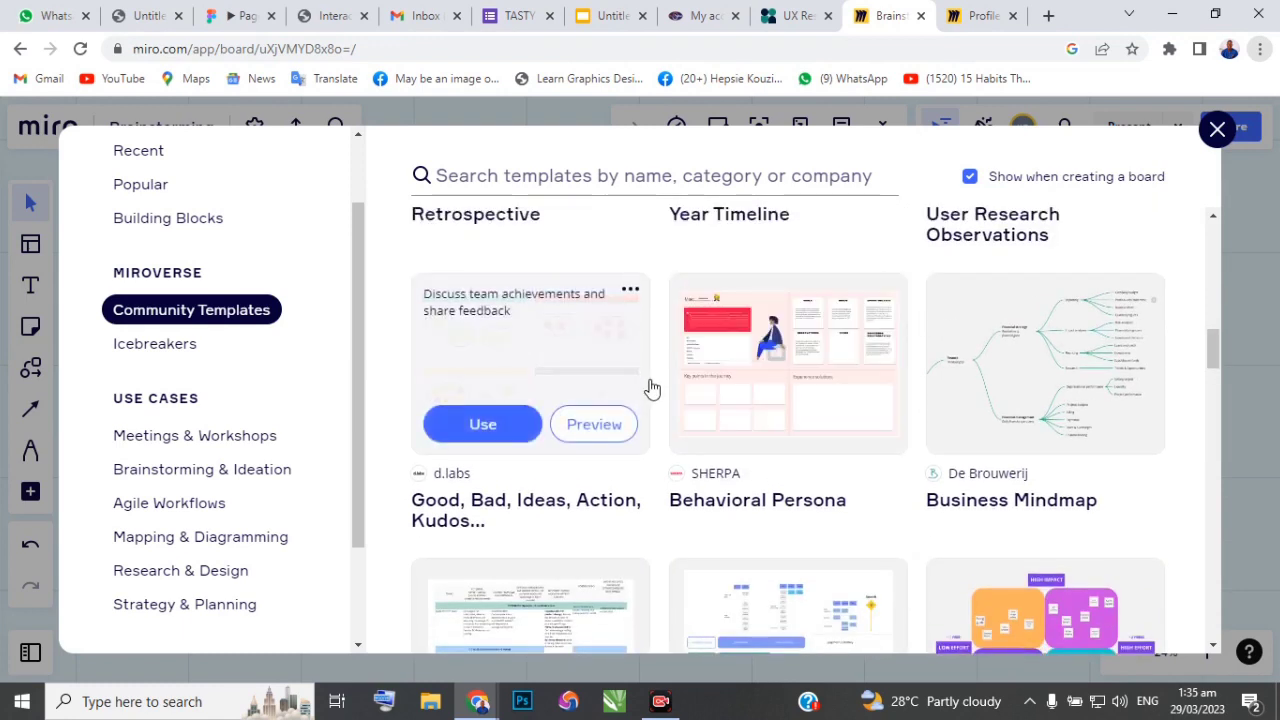
scroll(650, 385, down, 4)
scroll(652, 385, down, 3)
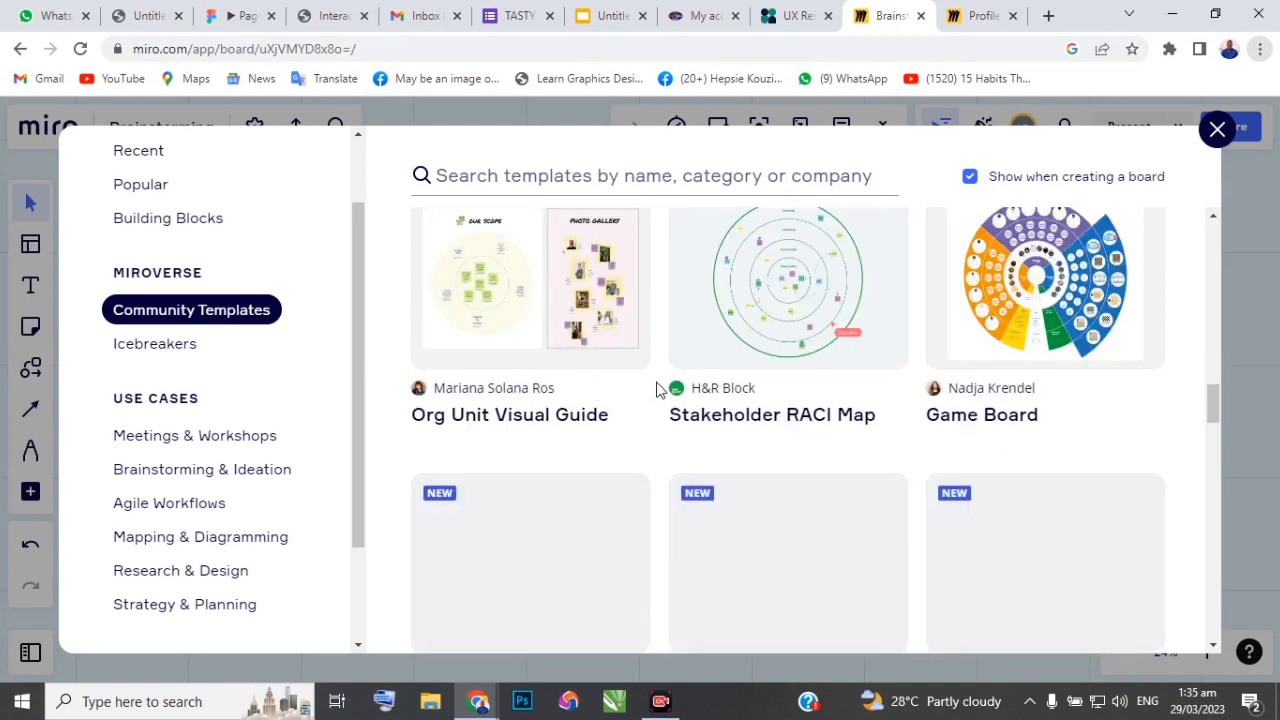
mouse_move(590, 318)
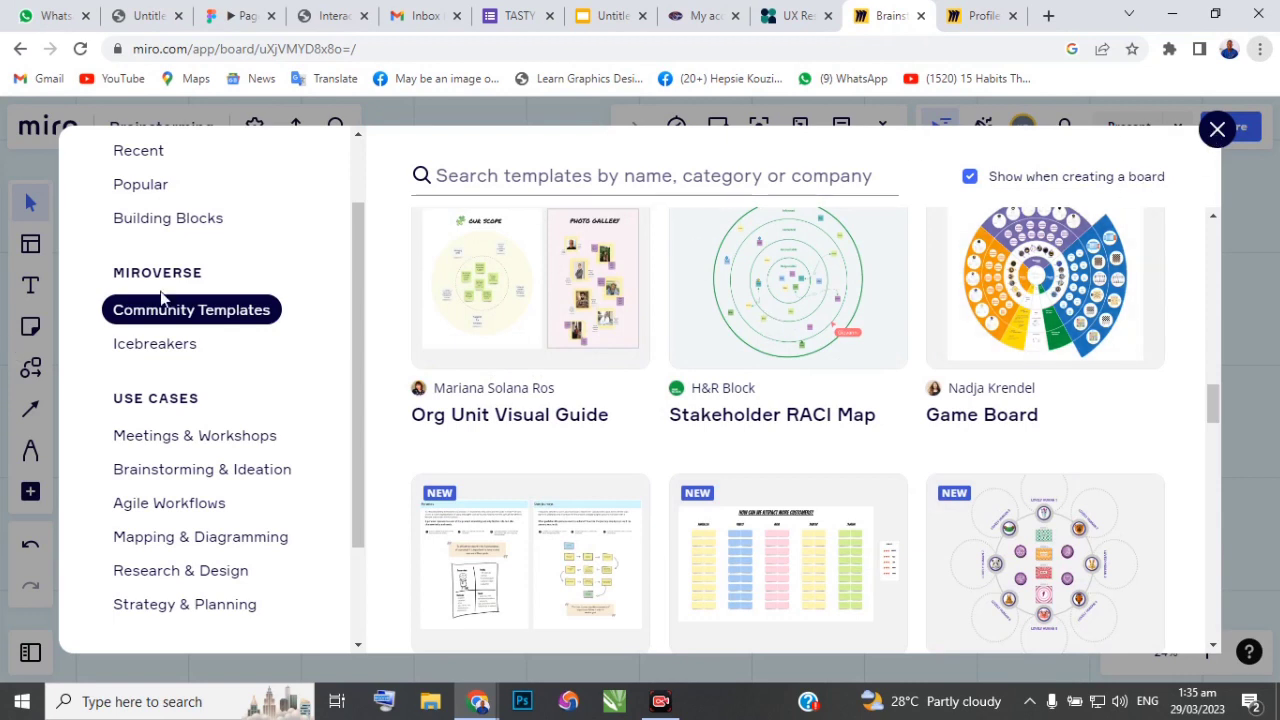
scroll(162, 288, up, 1)
scroll(155, 245, down, 1)
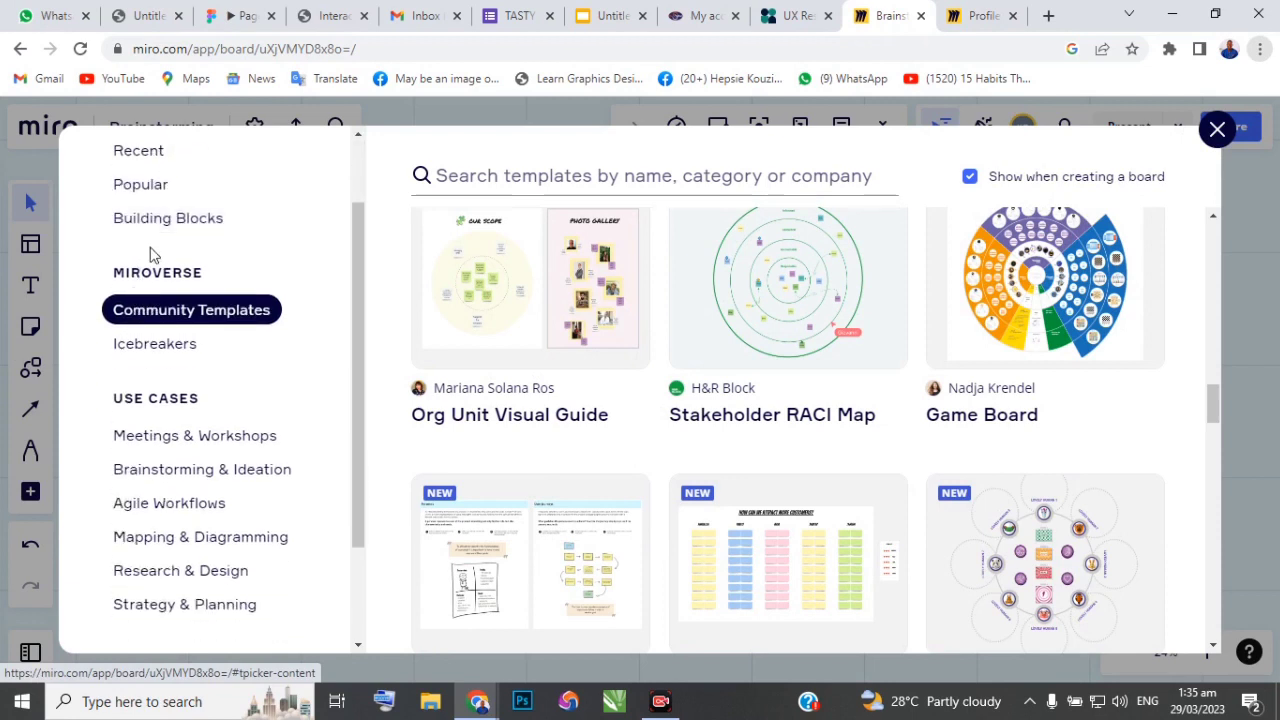
View the Meetings & Workshops and Research & Design template categories, and close the template library
click(150, 445)
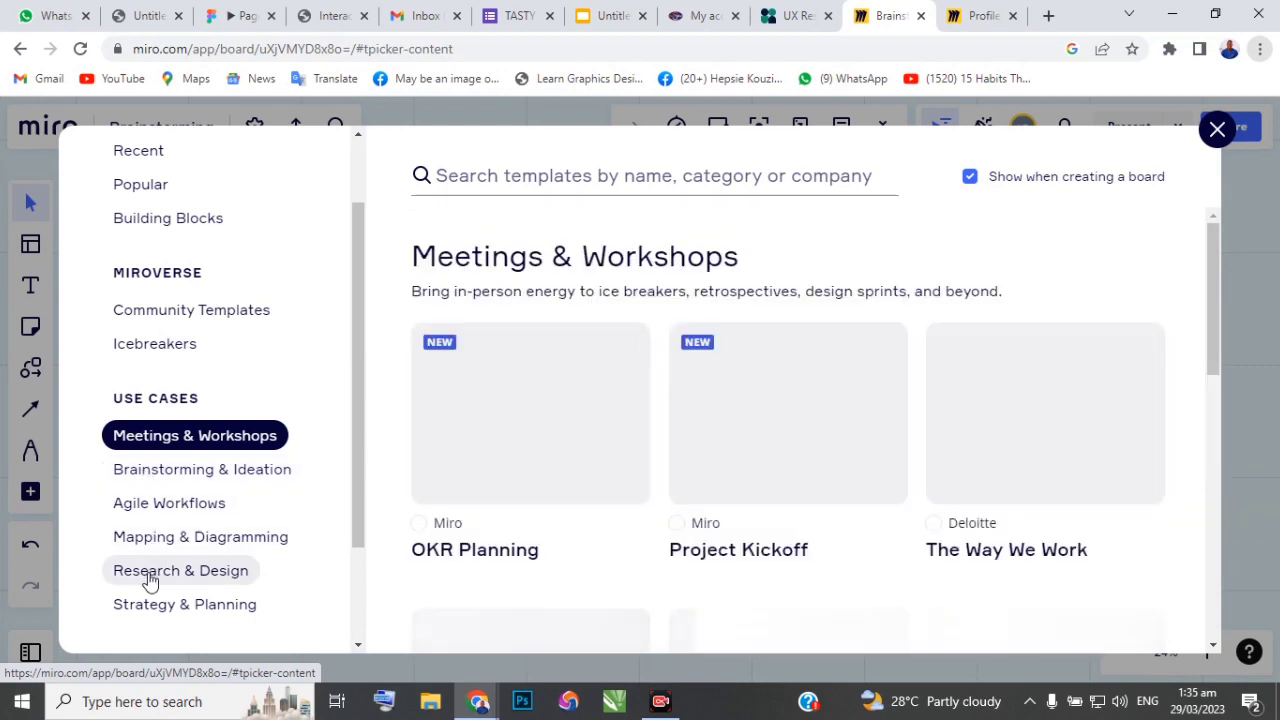
click(148, 578)
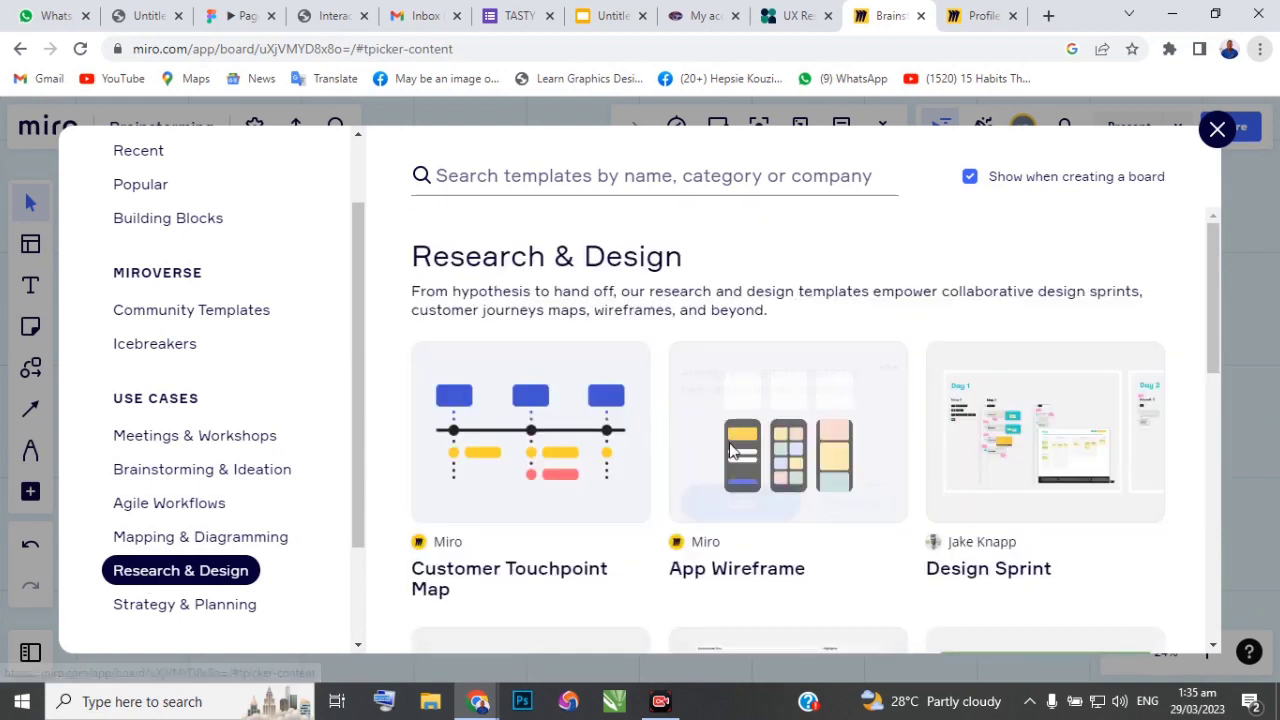
scroll(1046, 443, down, 3)
scroll(820, 484, down, 2)
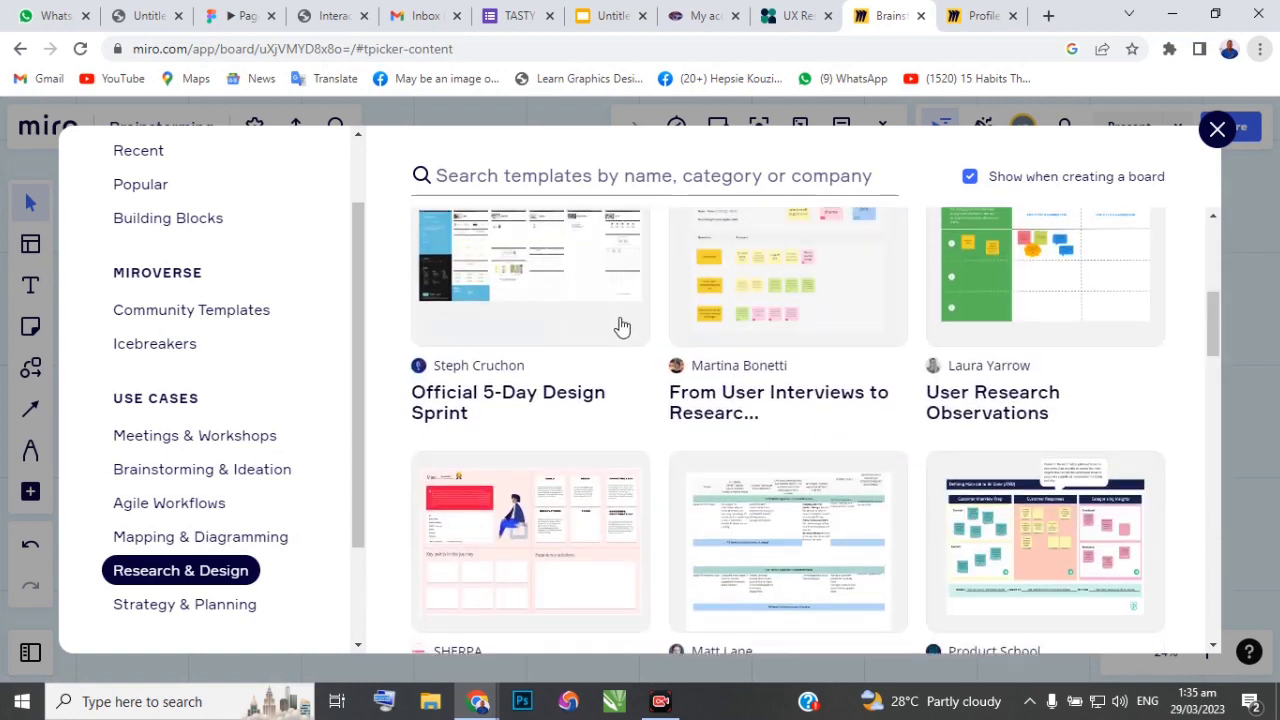
scroll(640, 322, up, 1)
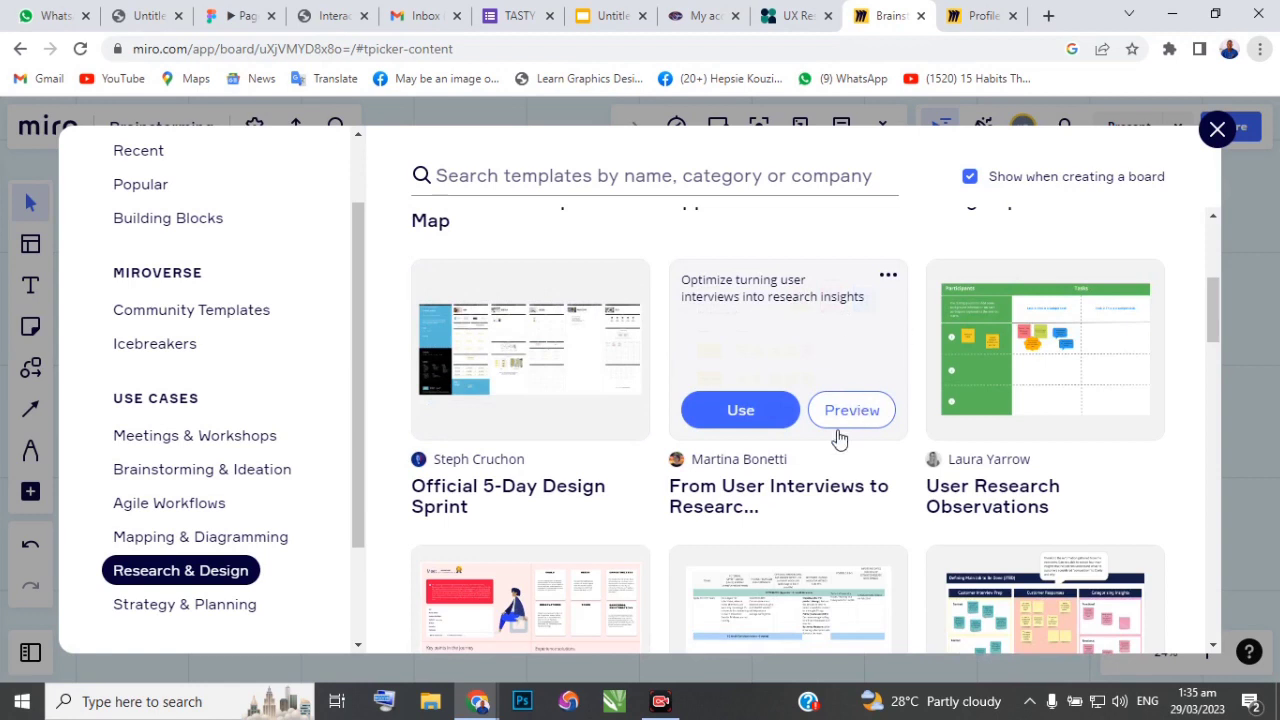
scroll(911, 434, down, 3)
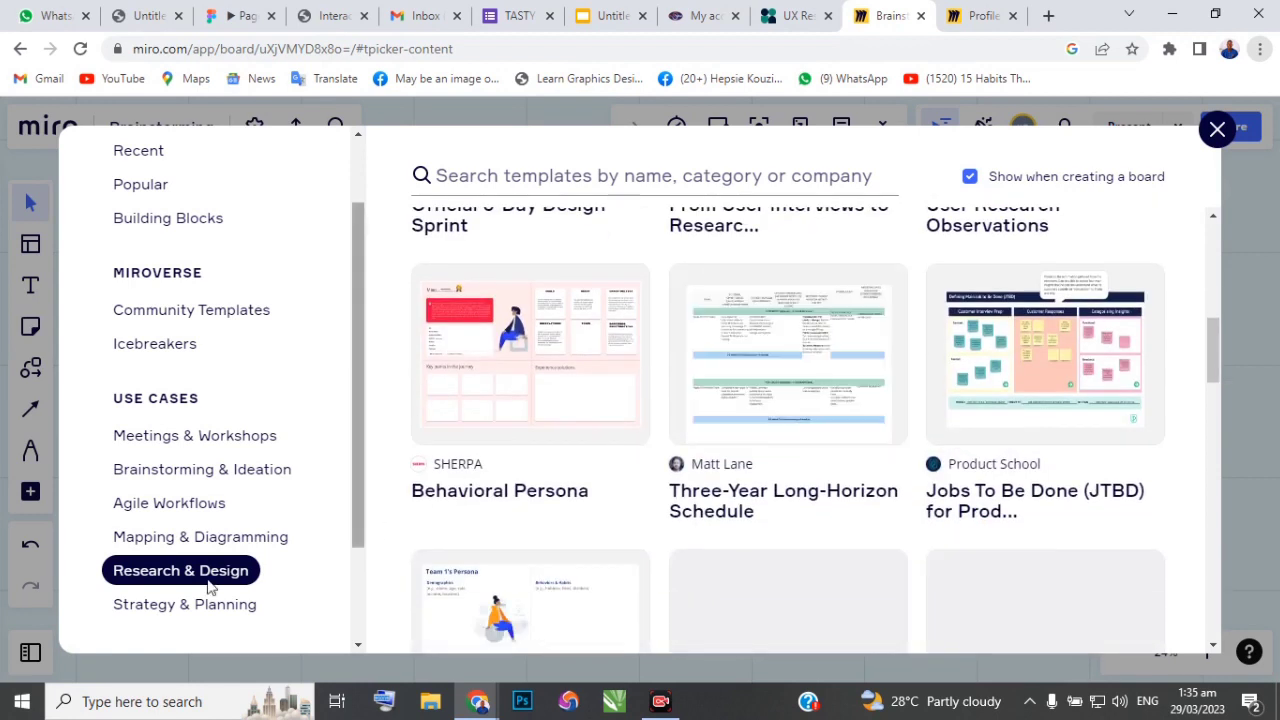
scroll(360, 560, down, 1)
drag(363, 608, 354, 394)
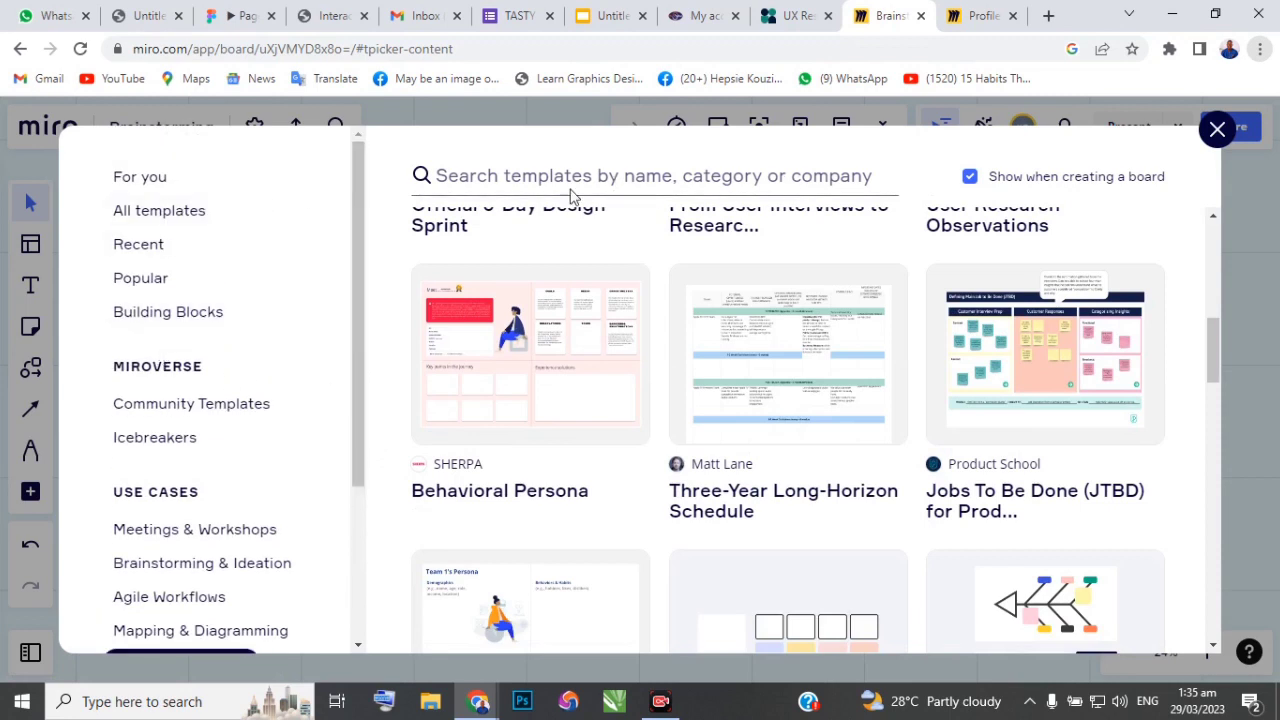
click(1217, 131)
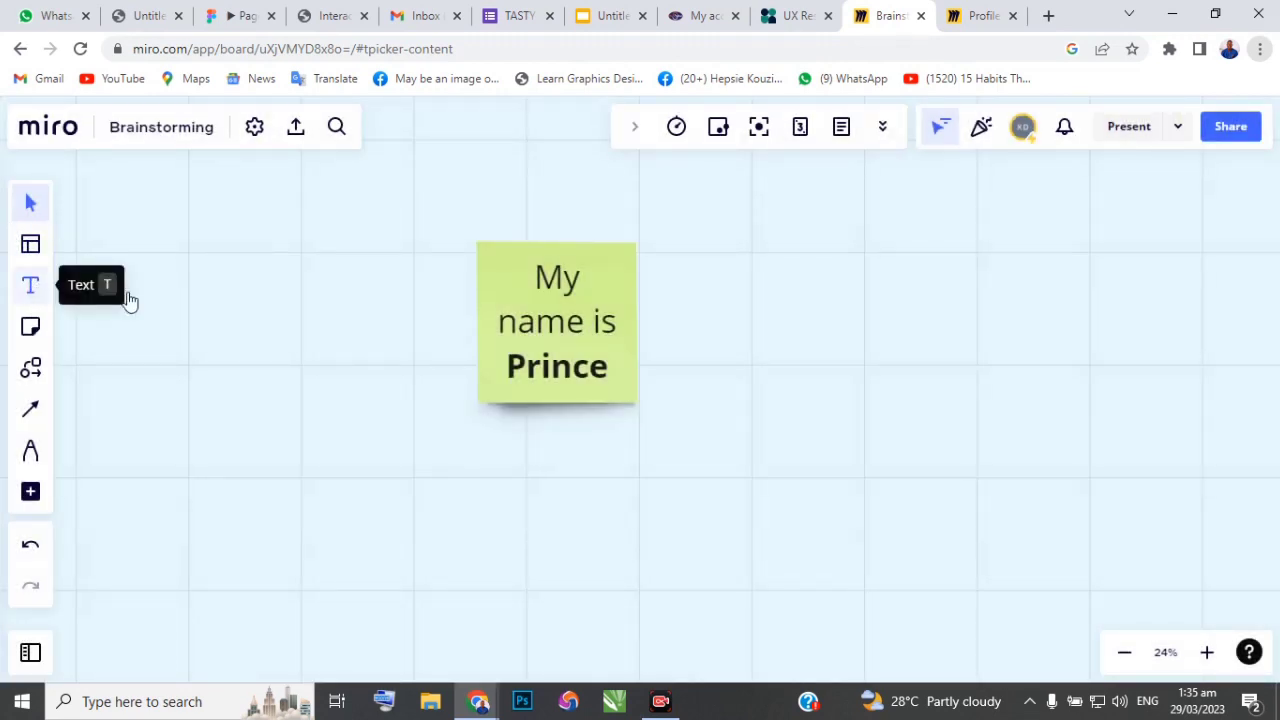
Place an empty text box below and to the left of the sticky note, and select it again
click(30, 286)
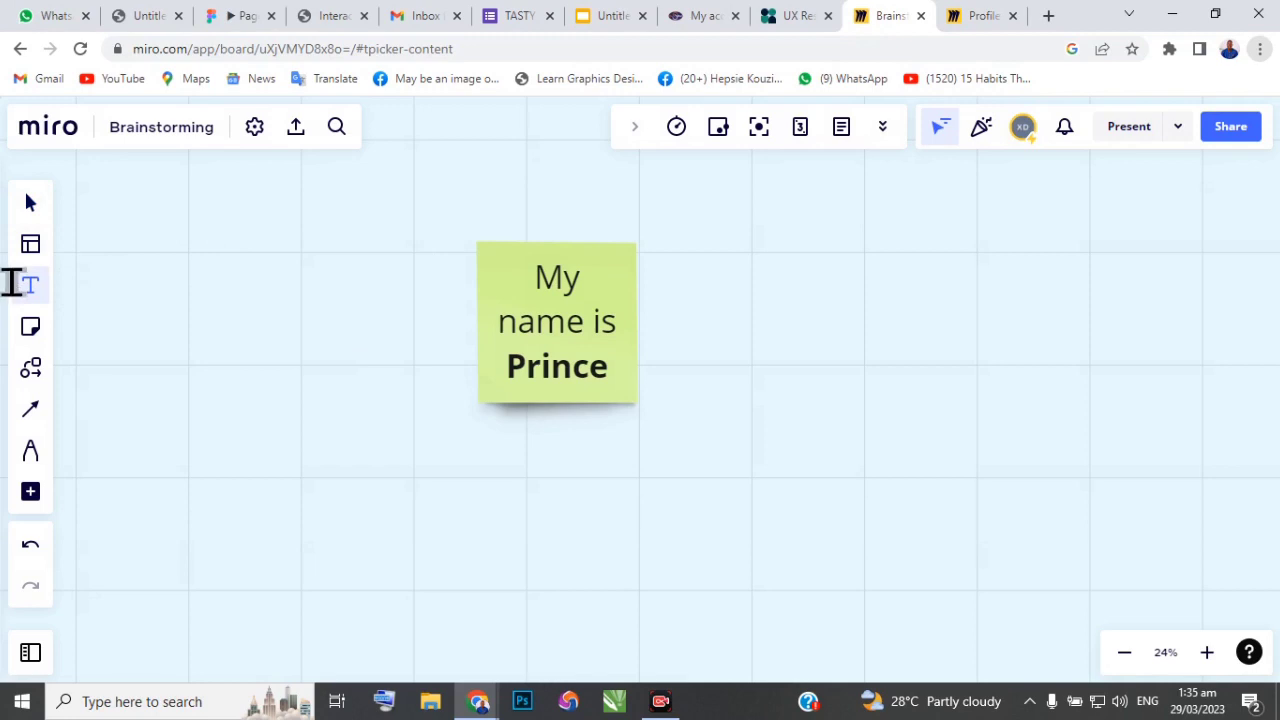
click(338, 467)
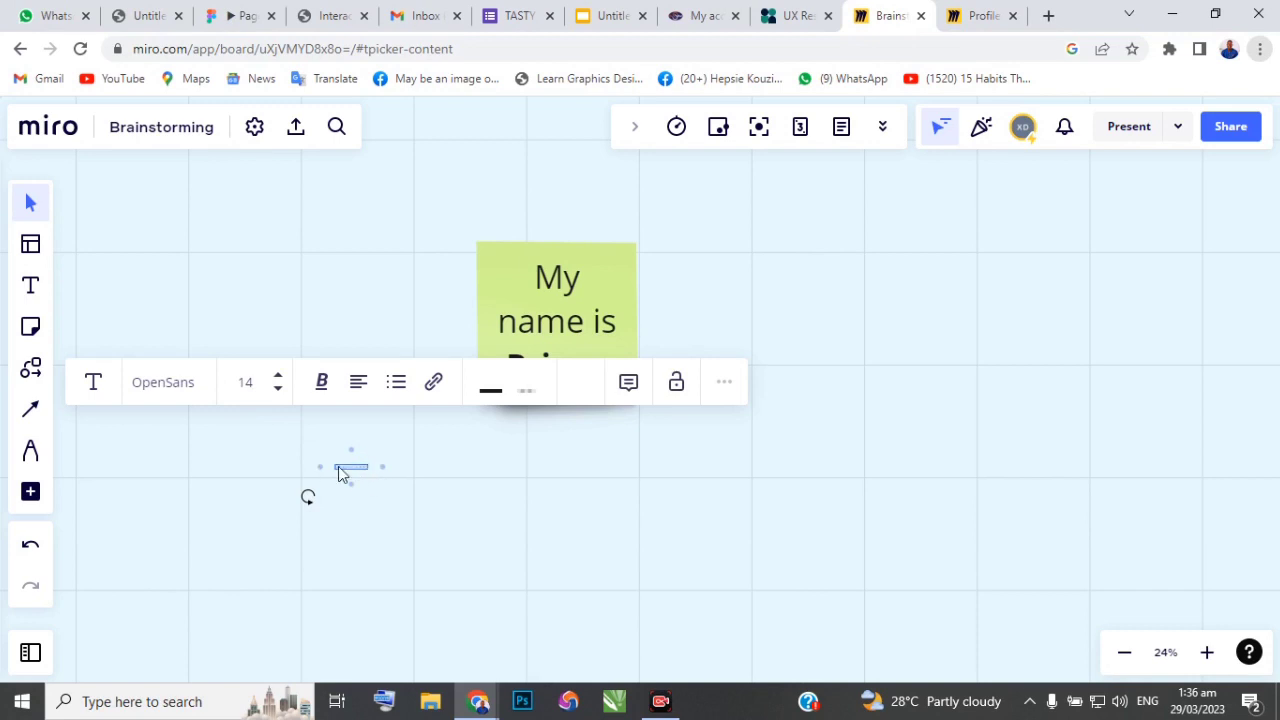
key(Delete)
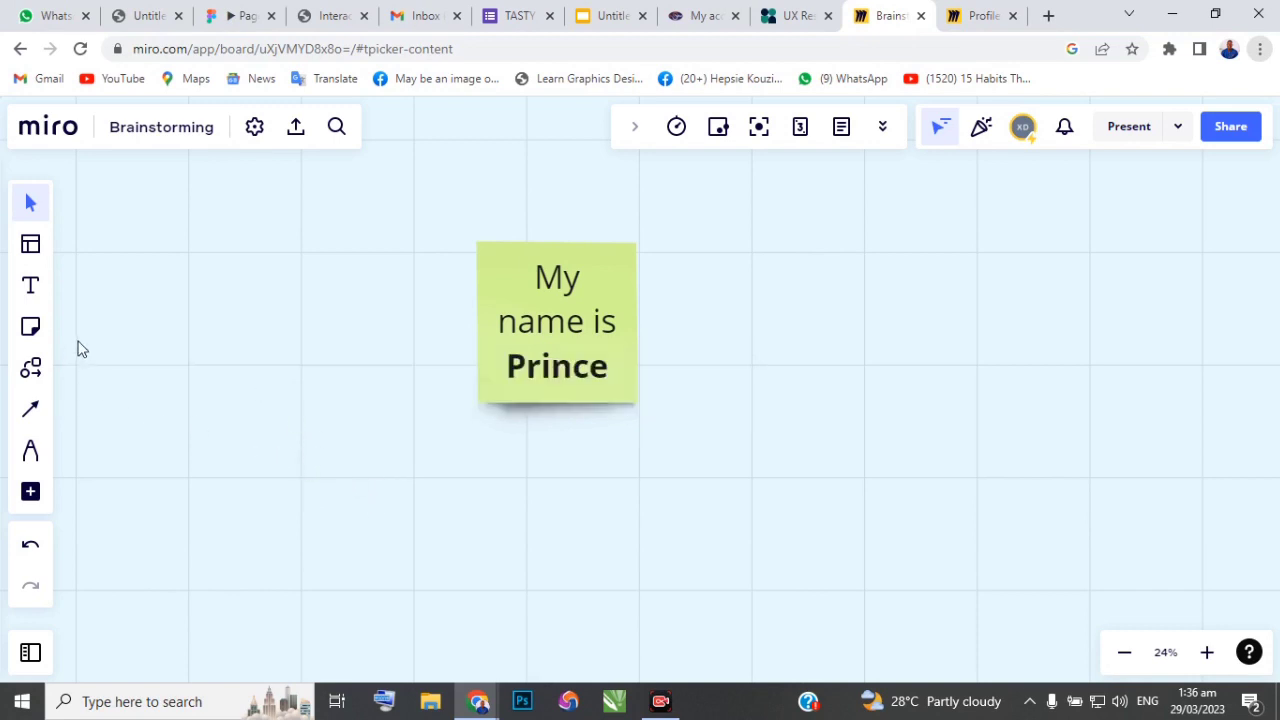
drag(145, 324, 463, 585)
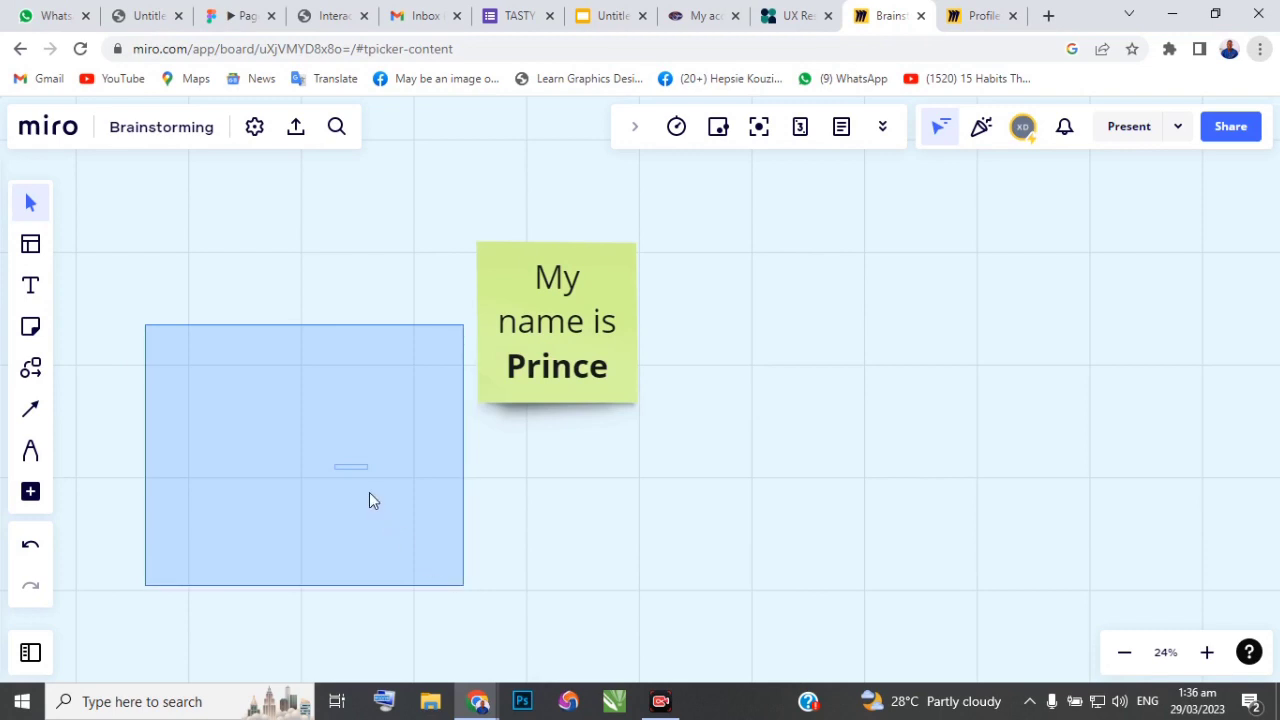
drag(369, 500, 361, 471)
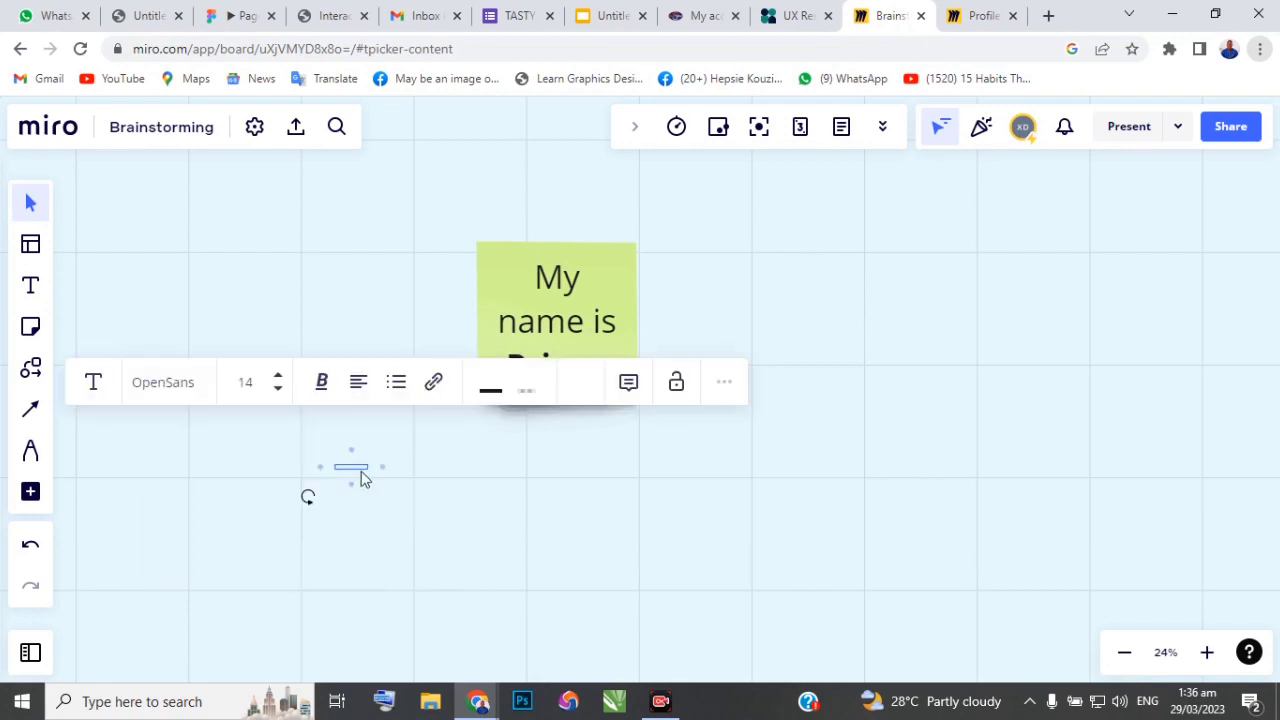
Set the empty text box's font size to 40 and remove the box from the board
click(266, 381)
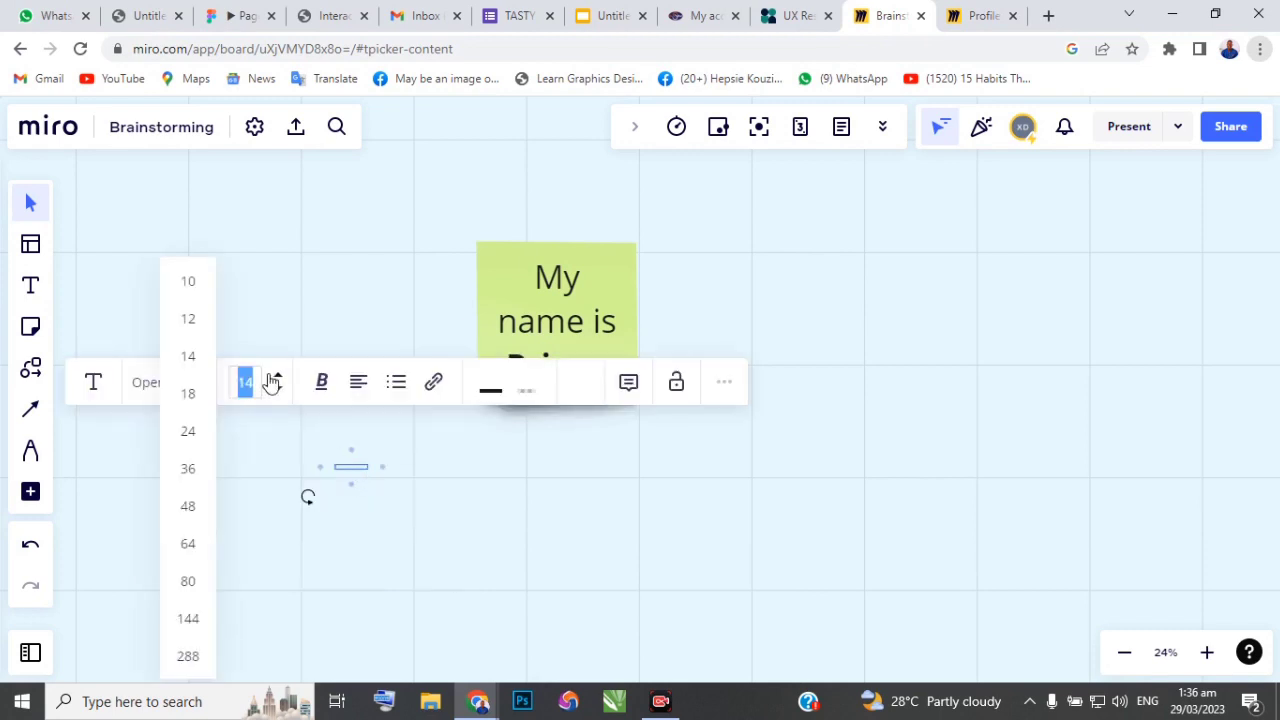
text(4)
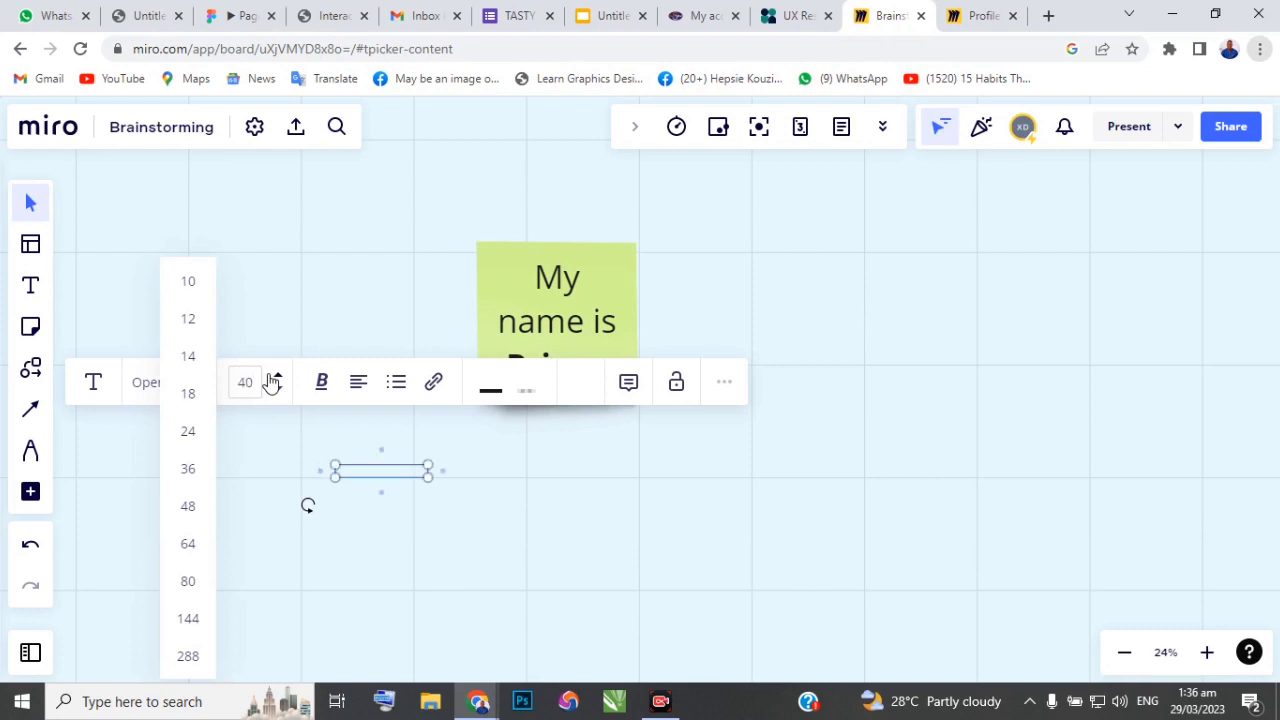
key(Return)
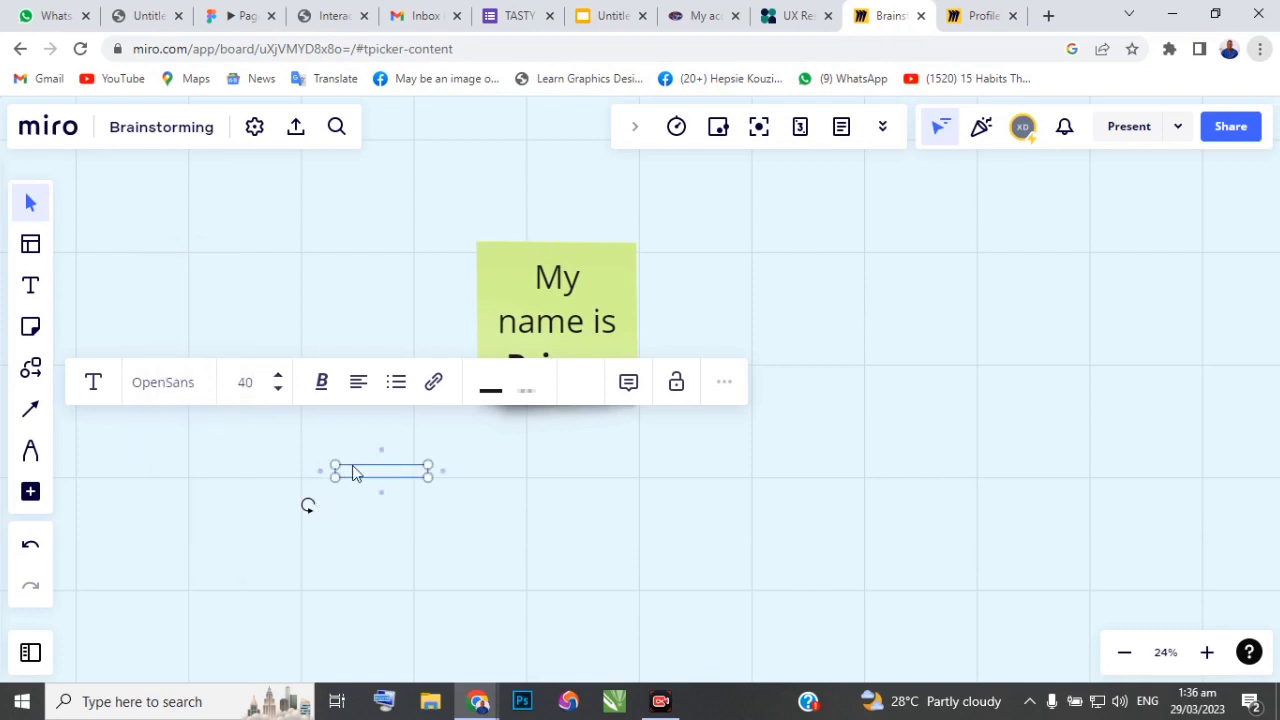
scroll(389, 484, up, 8)
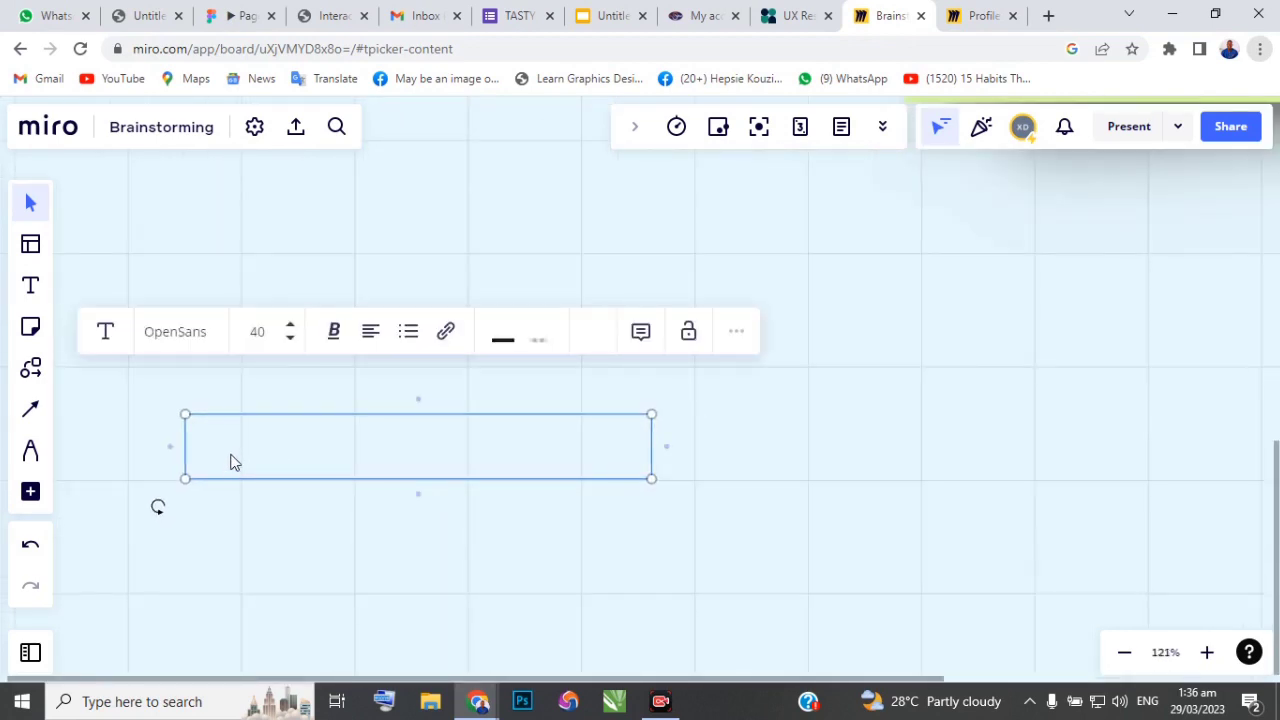
key(Escape)
key(Delete)
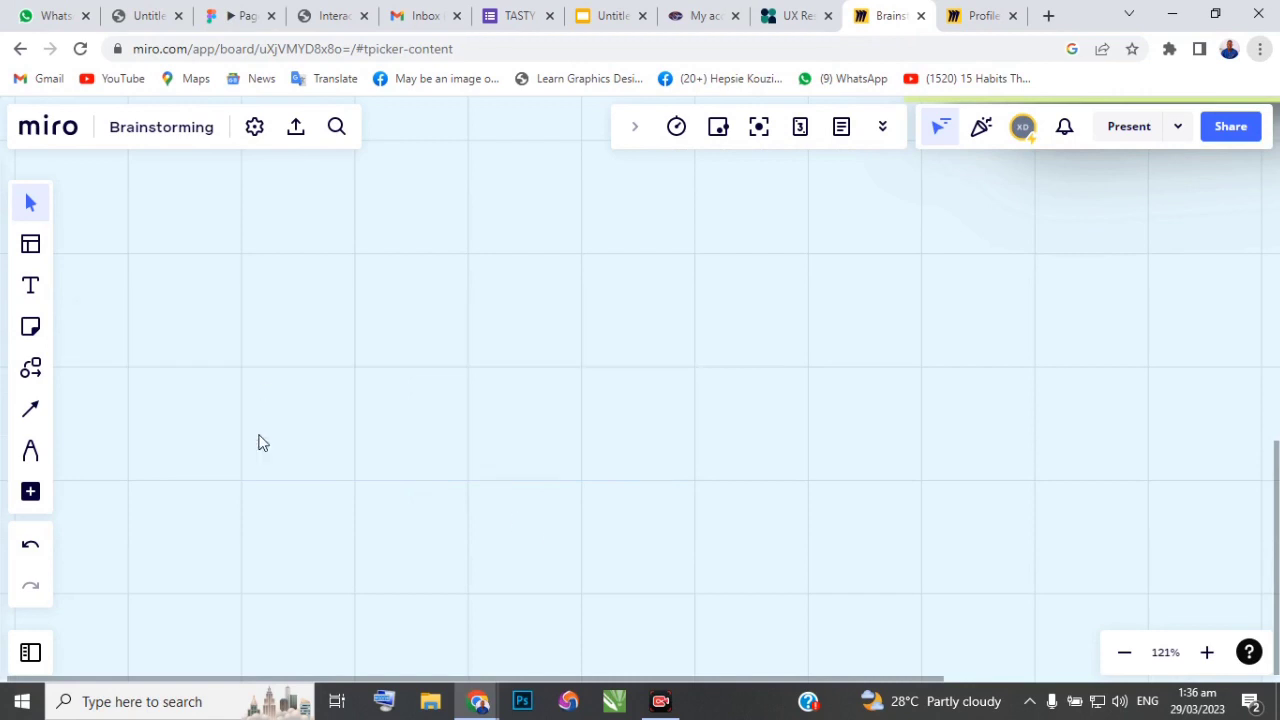
Restore the text box reading "I am a UI/UX Designer" to the empty board area beside the sticky note
drag(118, 318, 857, 629)
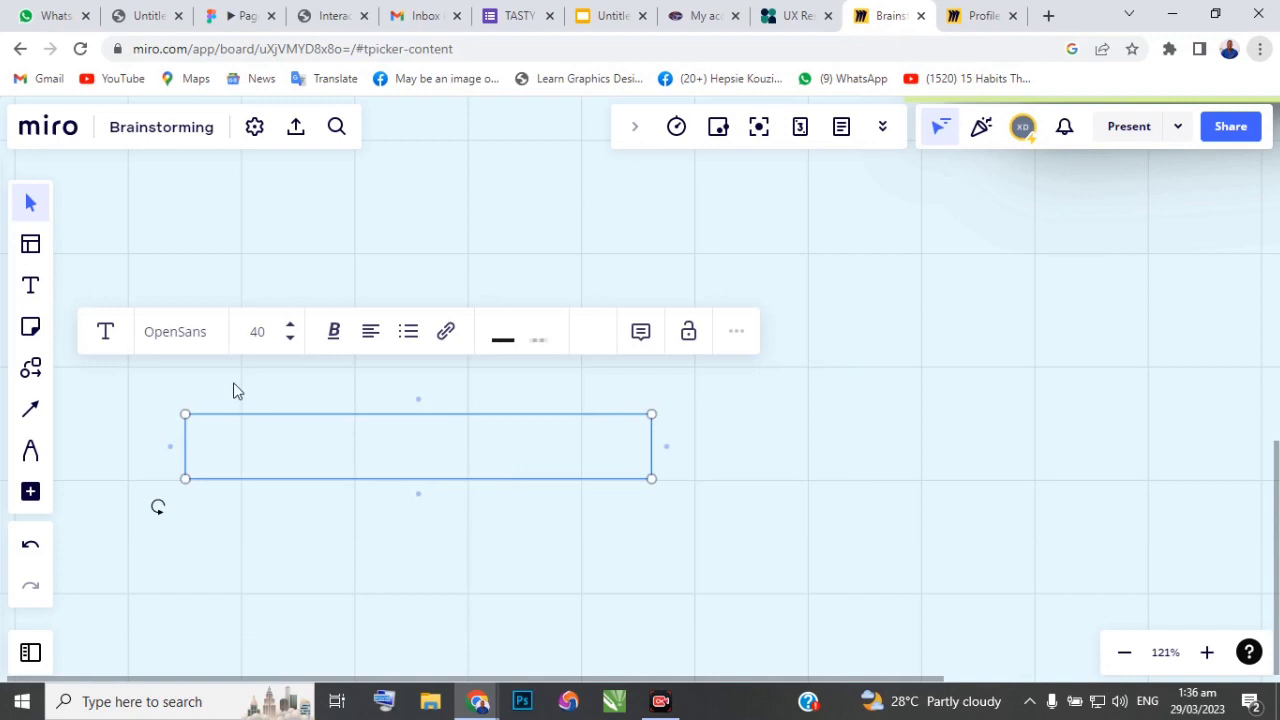
click(404, 437)
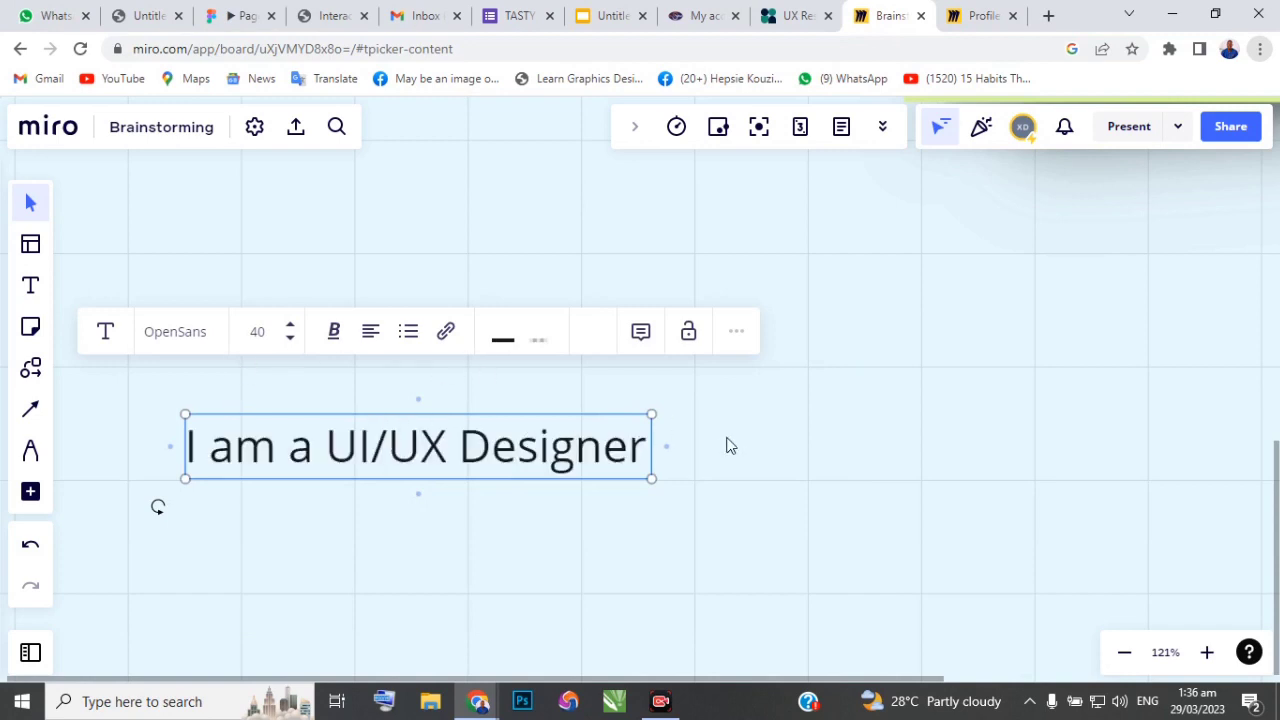
key(Delete)
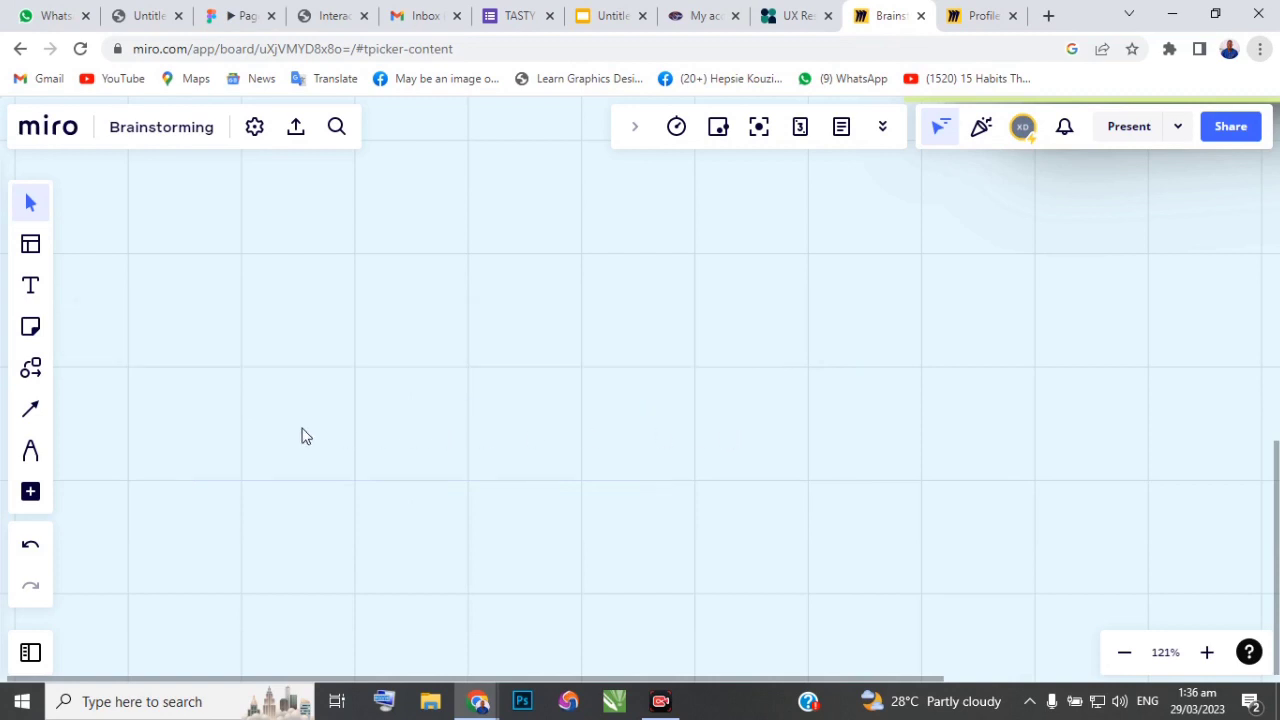
key(ctrl+z)
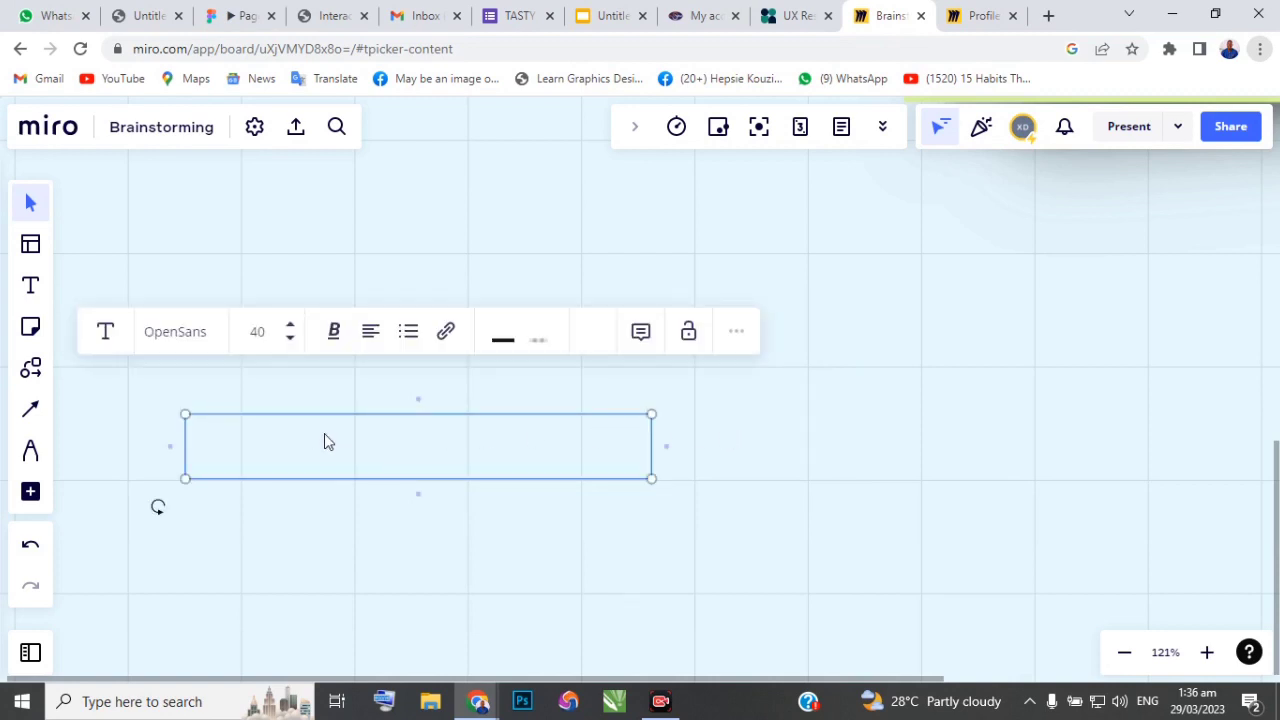
double_click(328, 440)
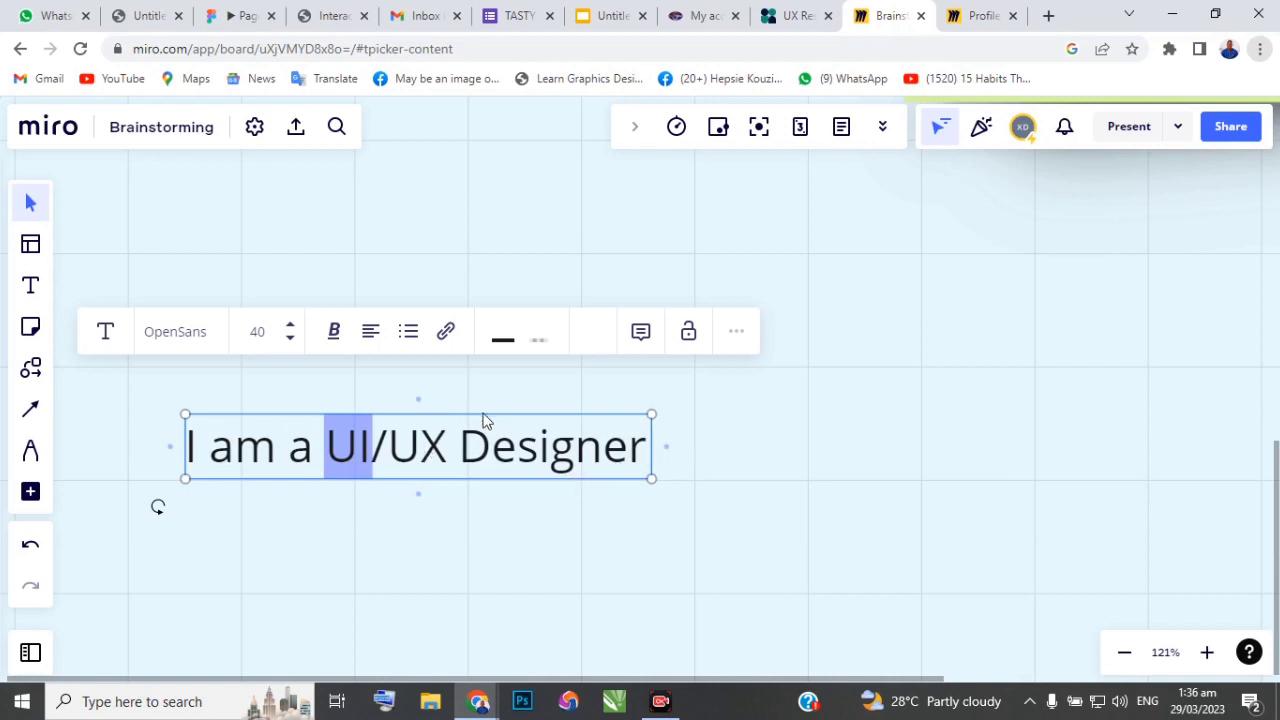
key(Delete)
click(30, 286)
drag(214, 334, 830, 575)
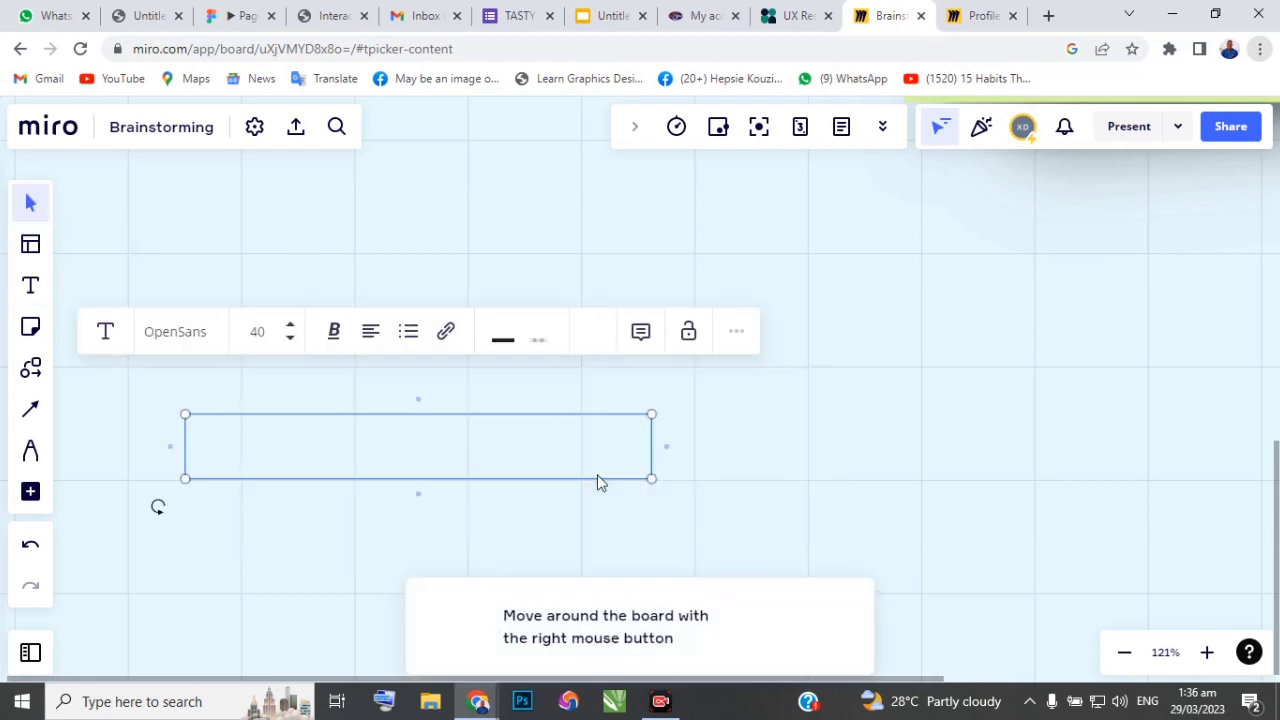
Move the "I am a UI/UX Designer" text box up and to the right, and deselect it
scroll(556, 424, down, 1)
drag(580, 424, 684, 213)
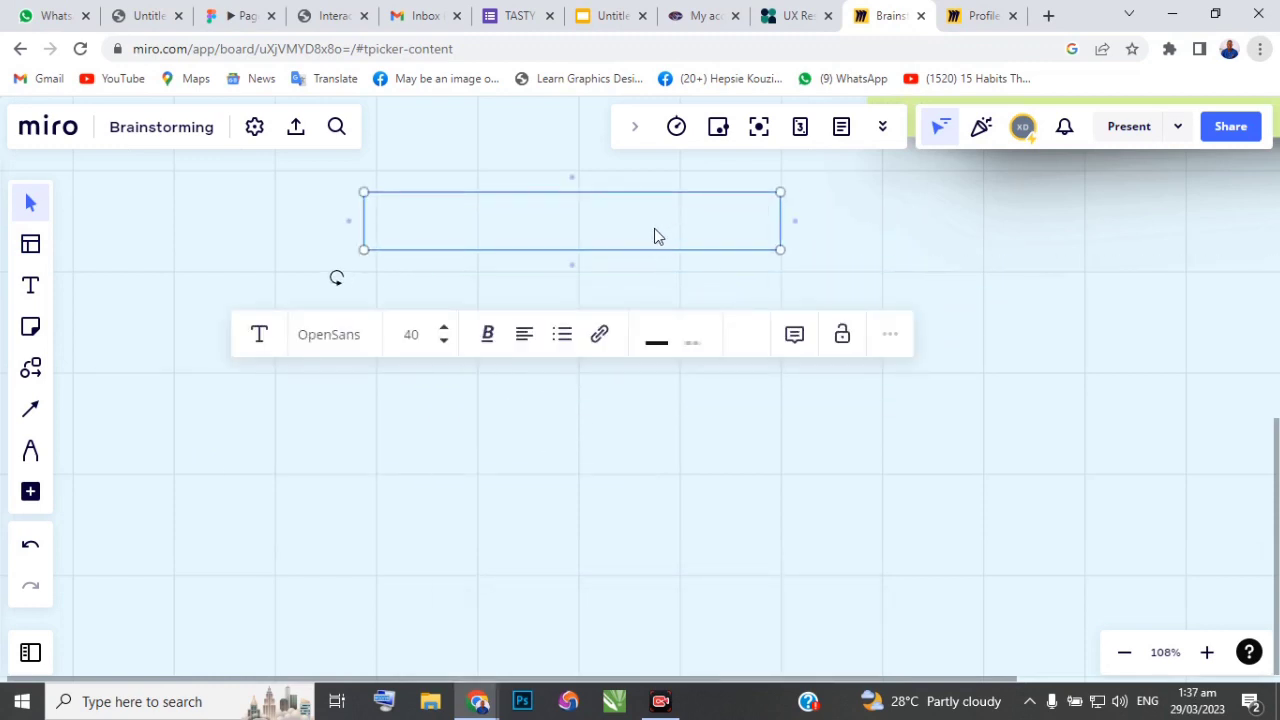
click(932, 592)
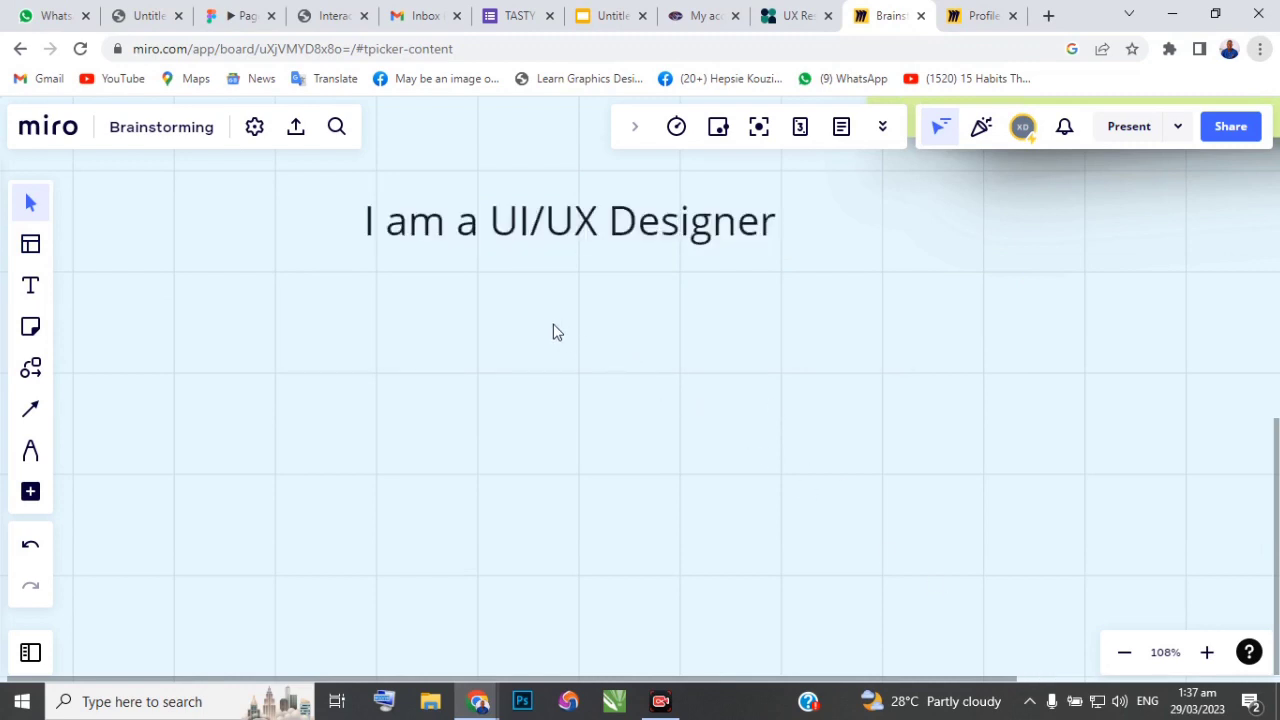
Duplicate the "I am a UI/UX Designer" text and place the copy a short distance directly below the original
scroll(520, 325, down, 5)
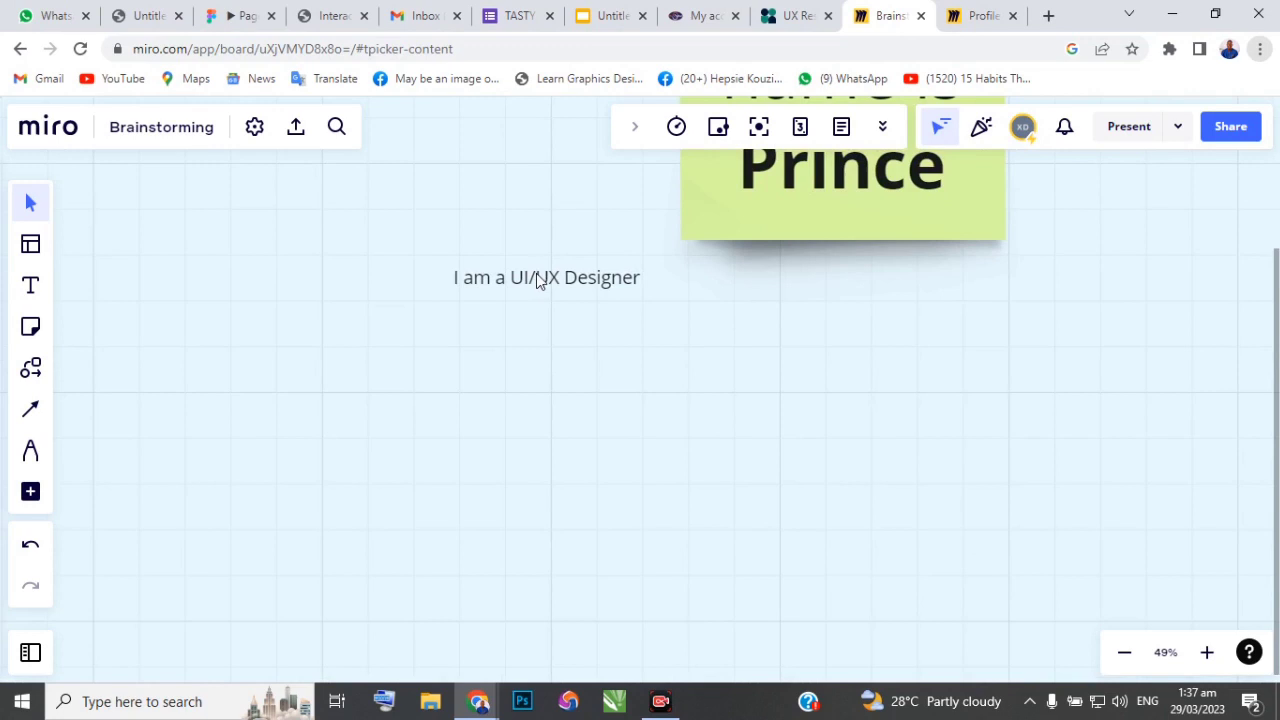
click(538, 281)
drag(529, 291, 532, 348)
key(alt)
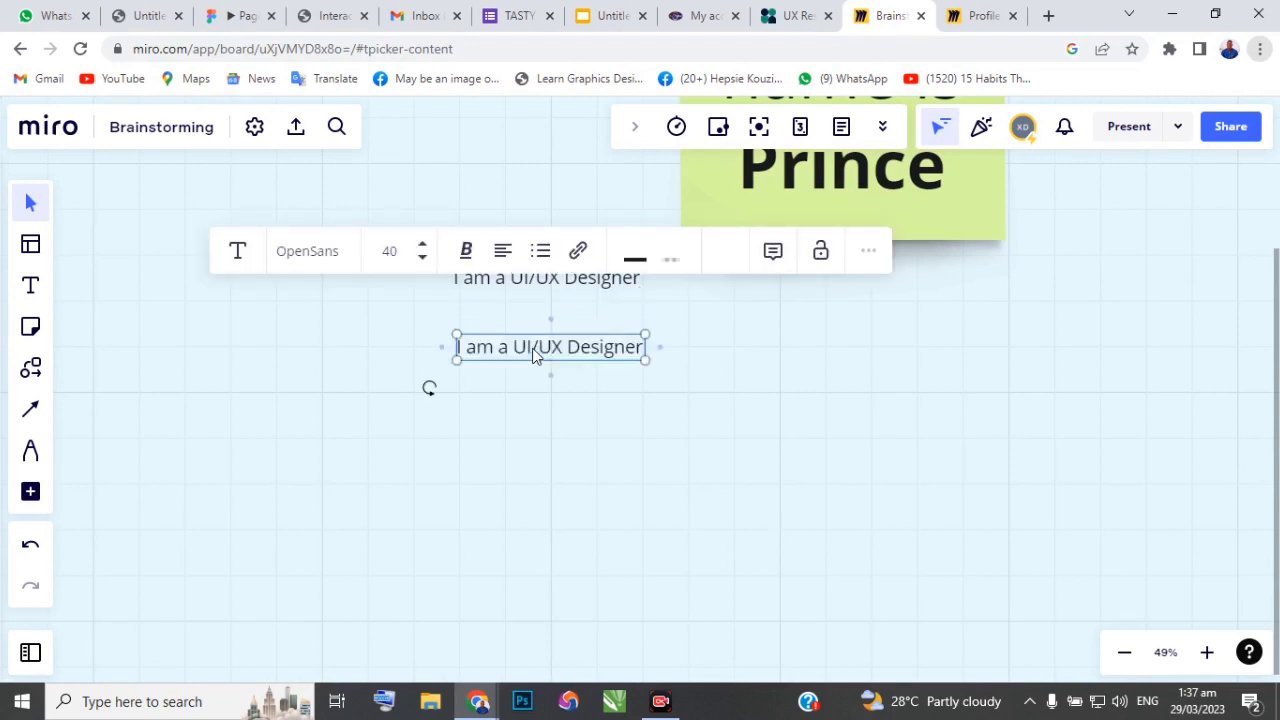
Replace the duplicated text's wording with "I live in Nigeria" and deselect it
double_click(534, 347)
drag(459, 347, 645, 348)
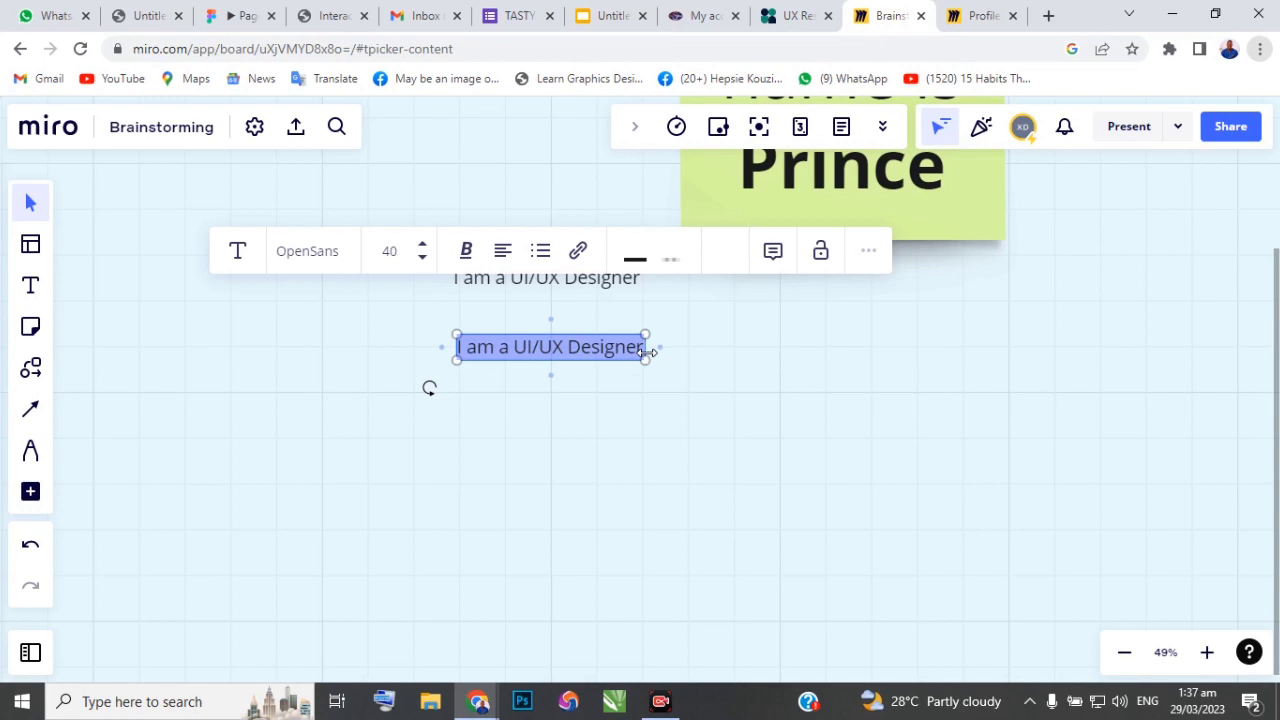
key(BackSpace)
text(I)
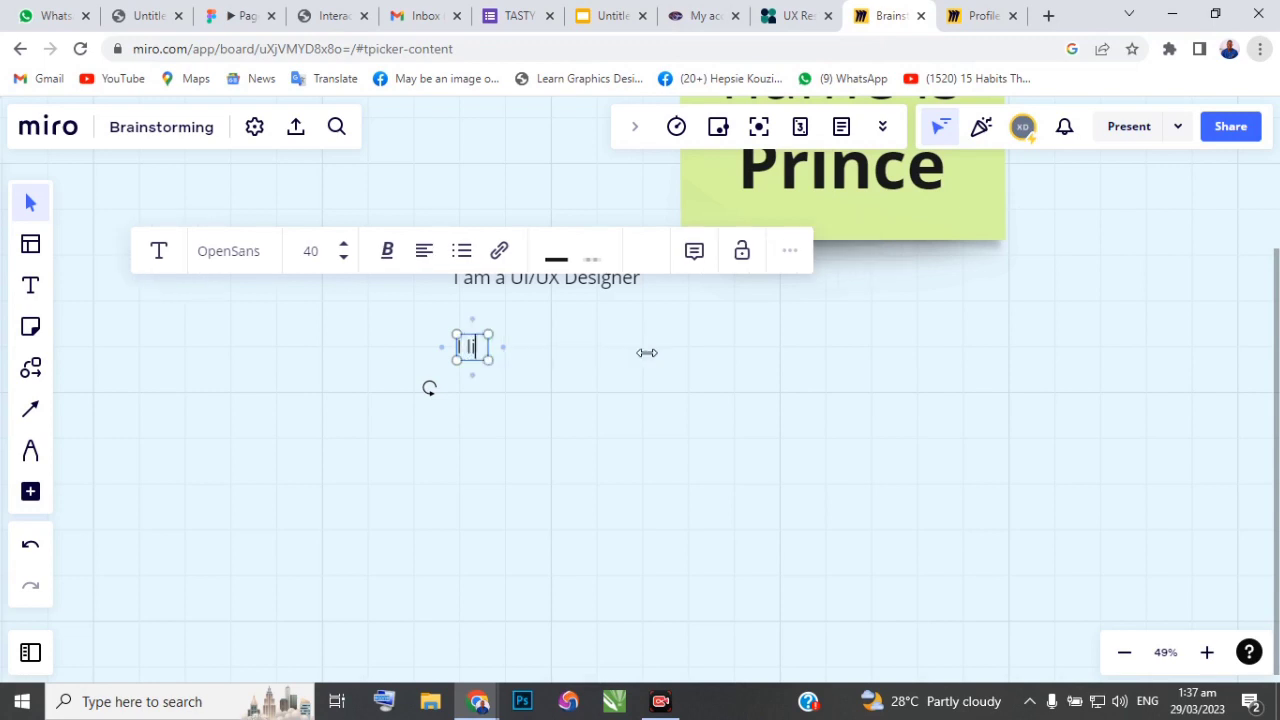
text( live in Ni)
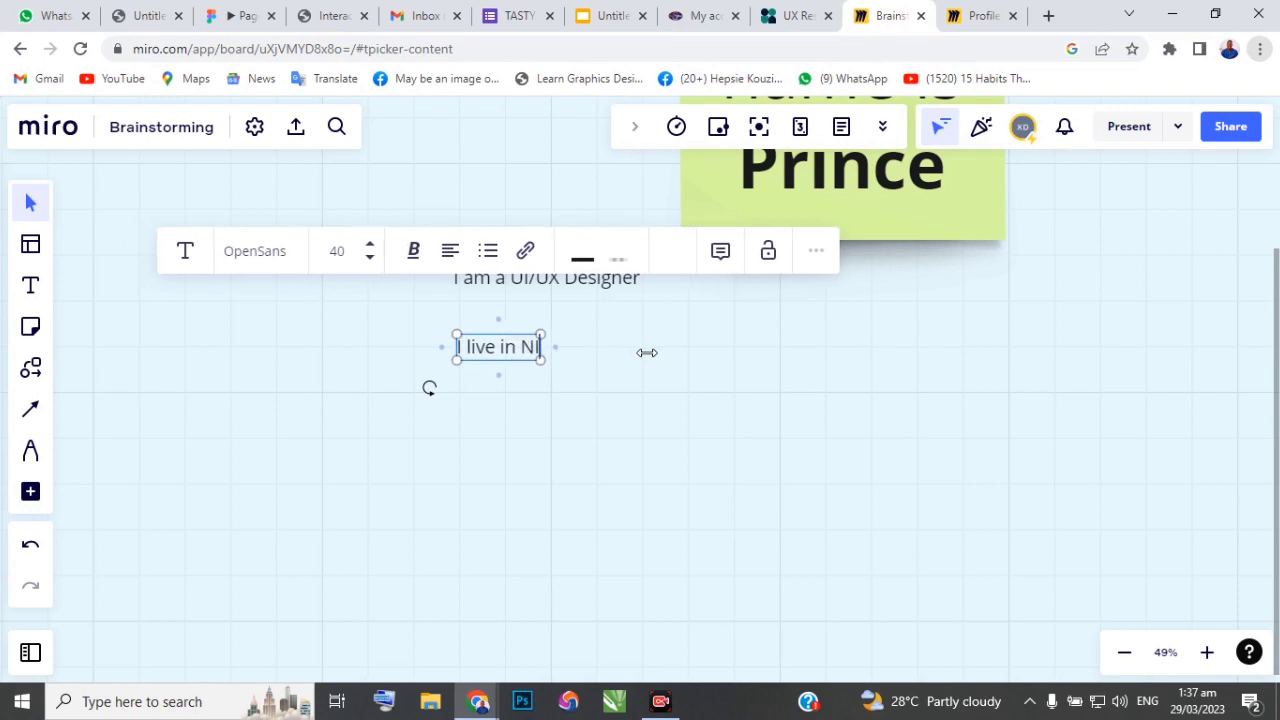
key(BackSpace)
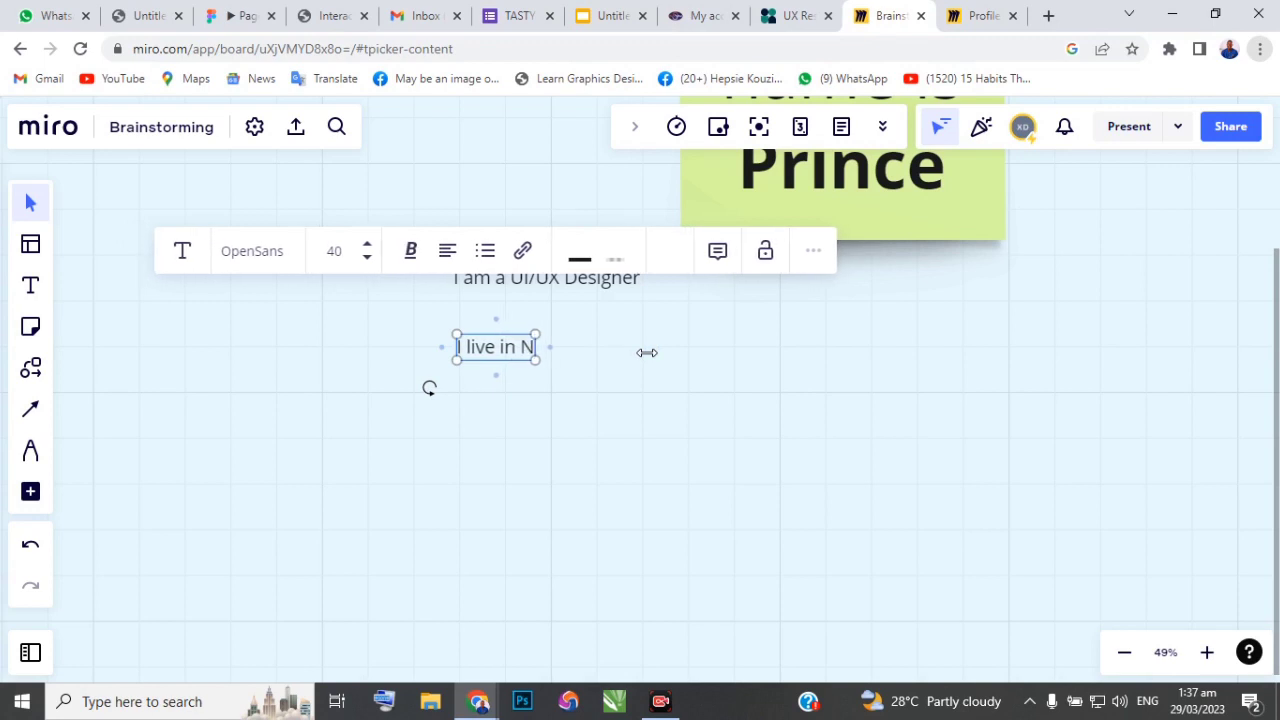
text(ige)
key(BackSpace)
text(eria)
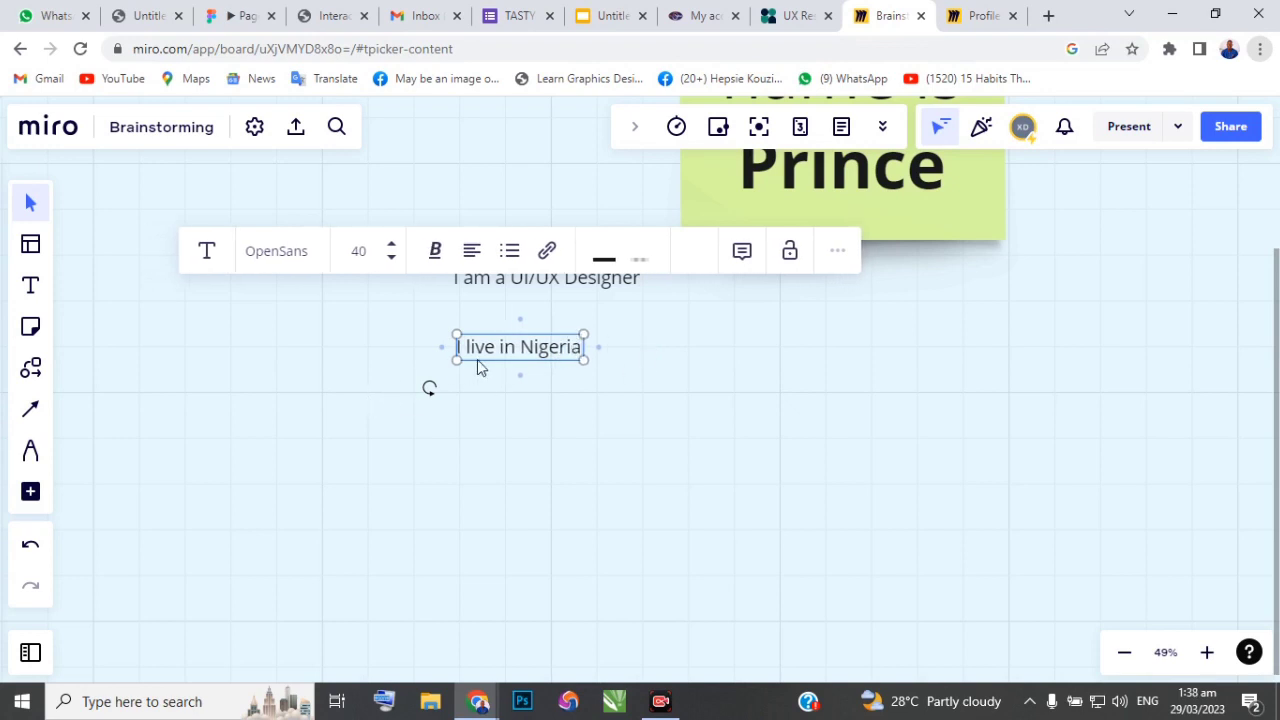
click(738, 373)
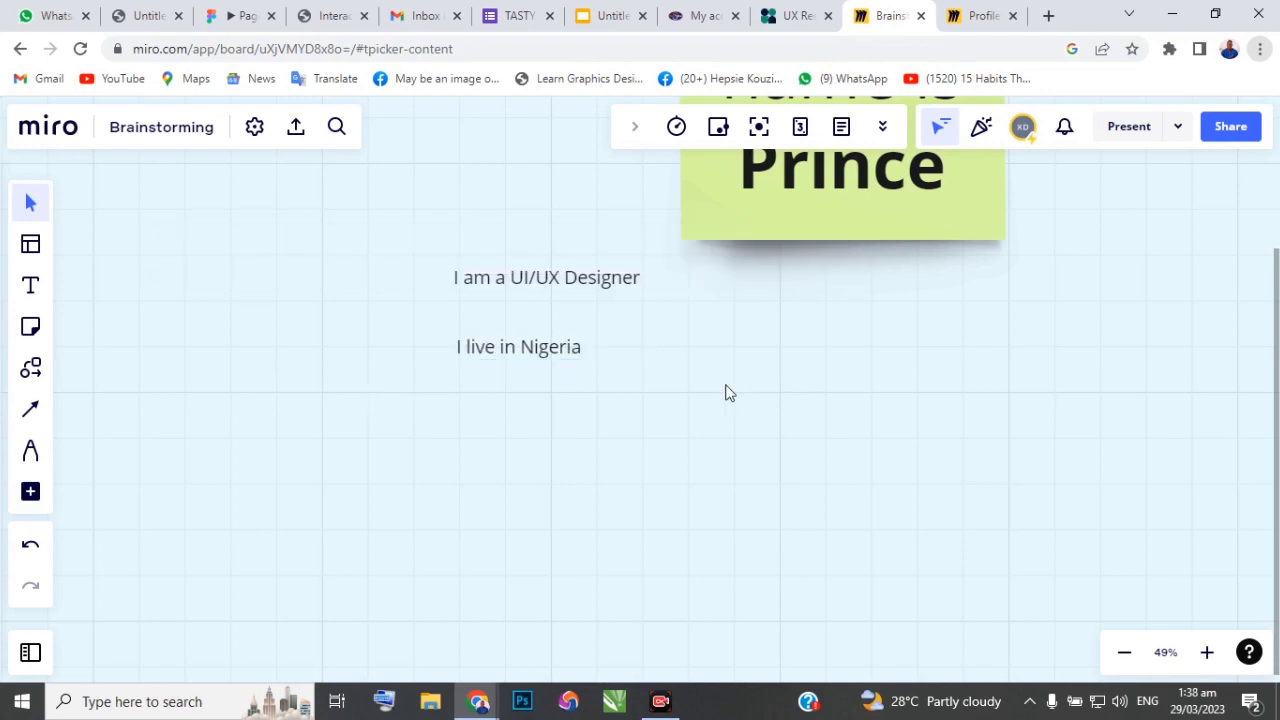
Try the Abril Fatface font on the "I live in Nigeria" text, and set its font to Bangers instead
click(520, 357)
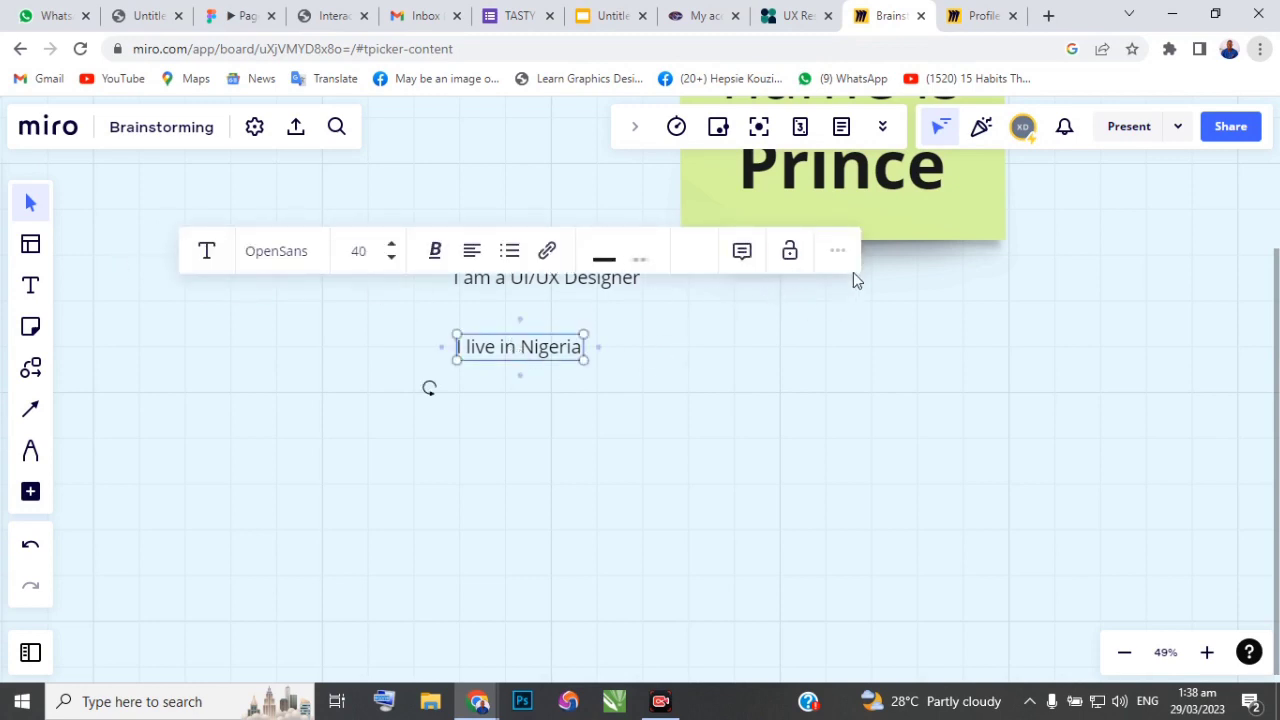
click(262, 258)
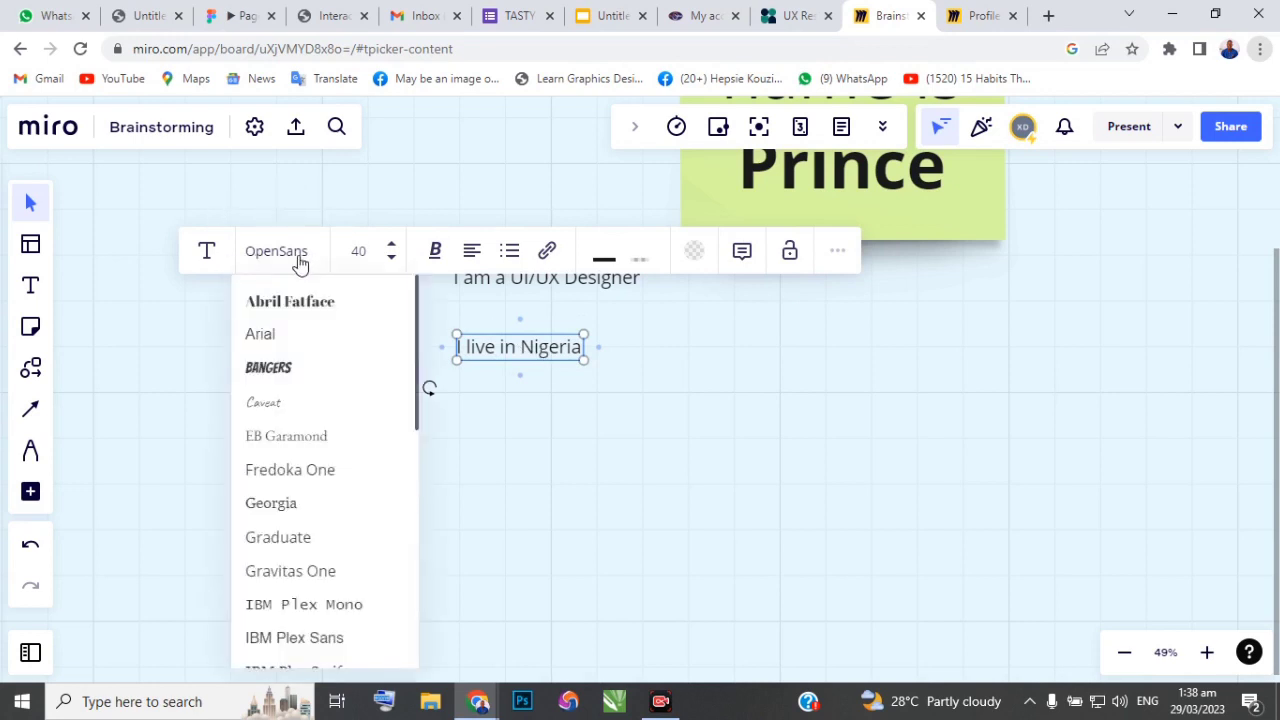
click(287, 310)
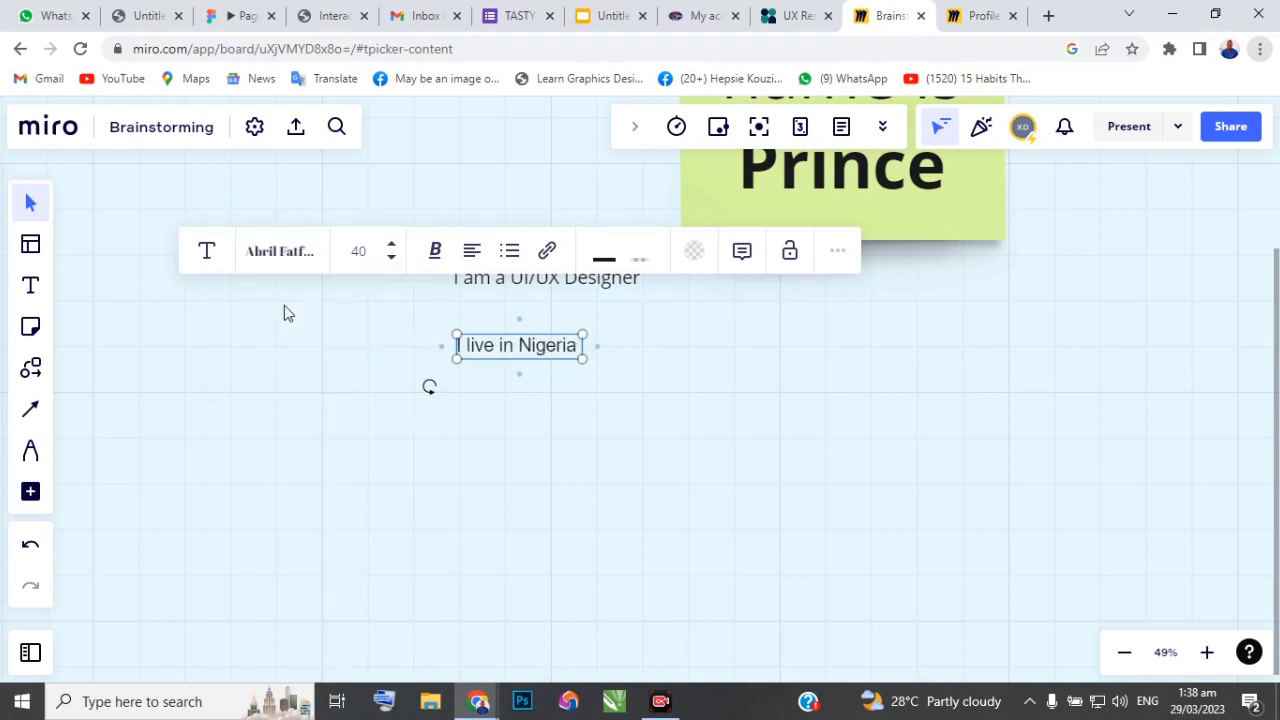
click(290, 250)
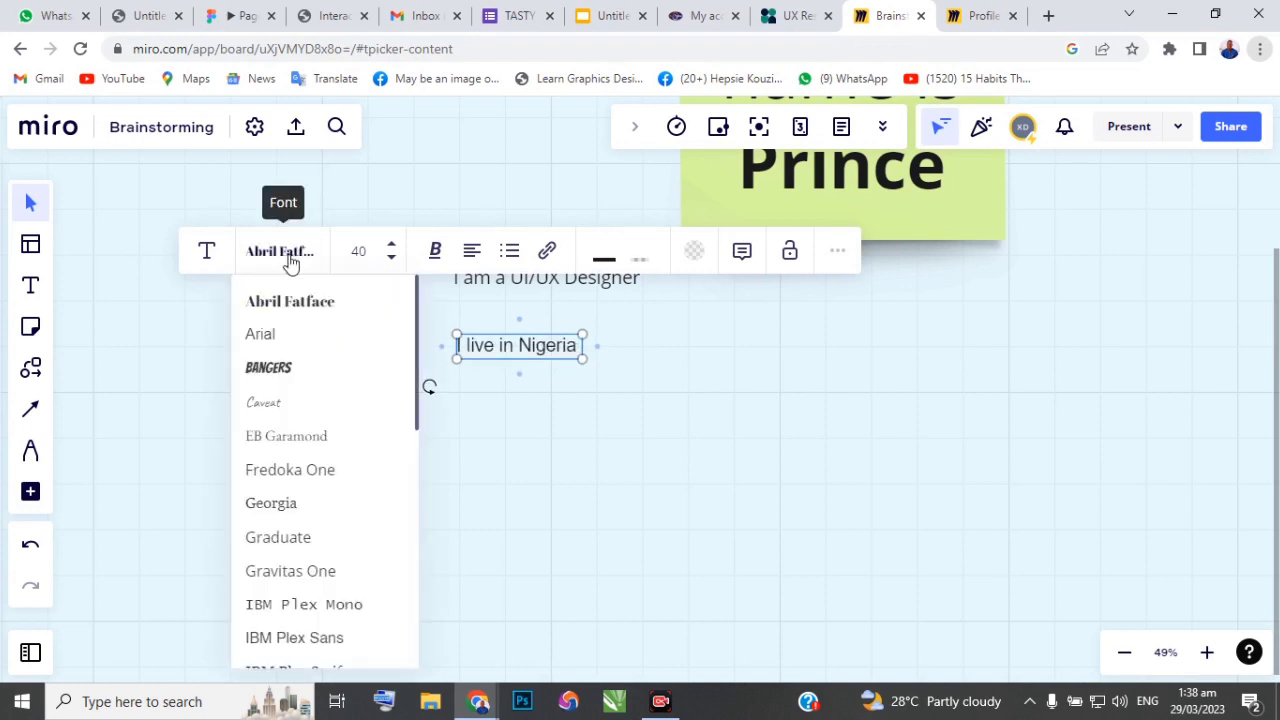
click(270, 370)
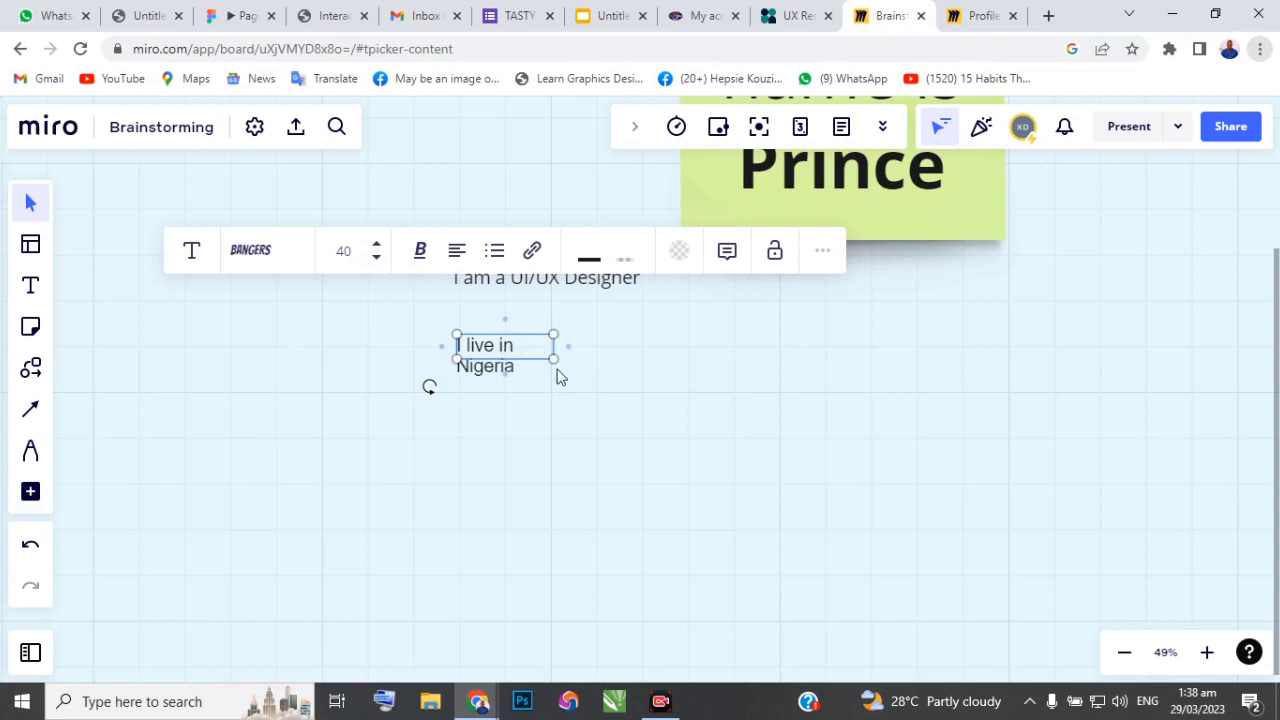
Enlarge the "I live in Nigeria" text box to font size 92 and discard the stray connector below it
drag(553, 357, 634, 414)
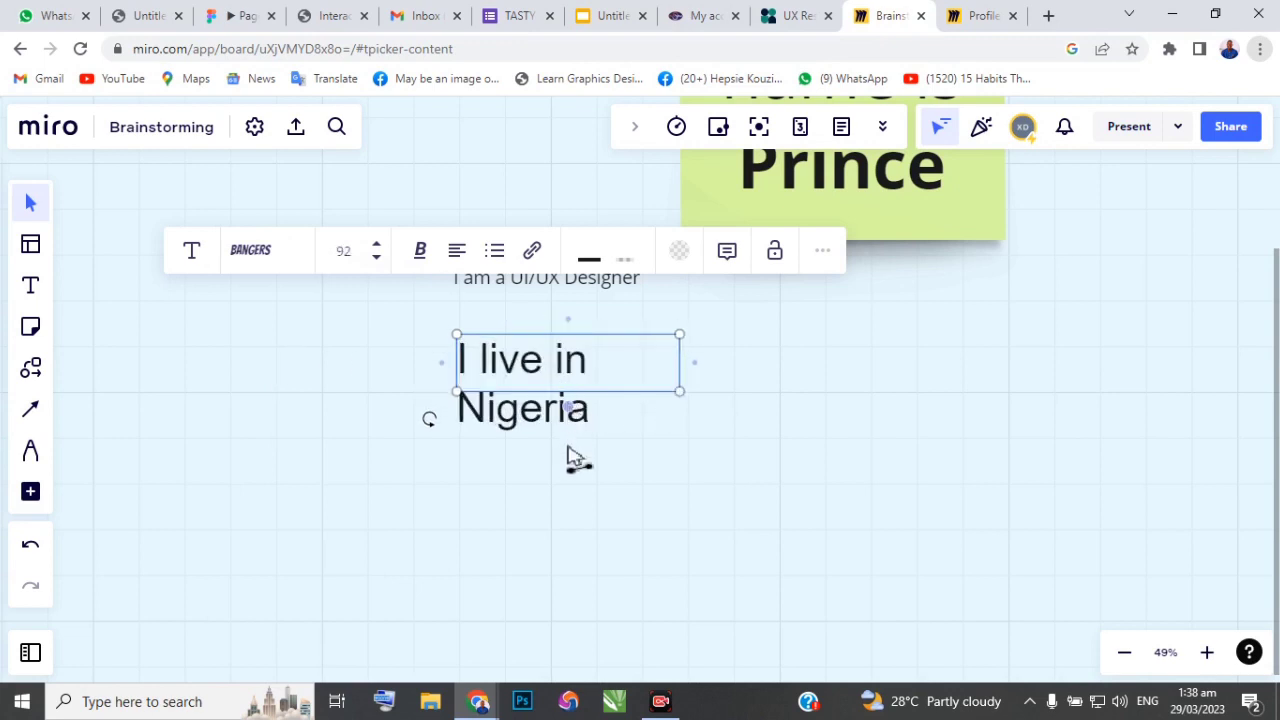
click(708, 408)
click(553, 380)
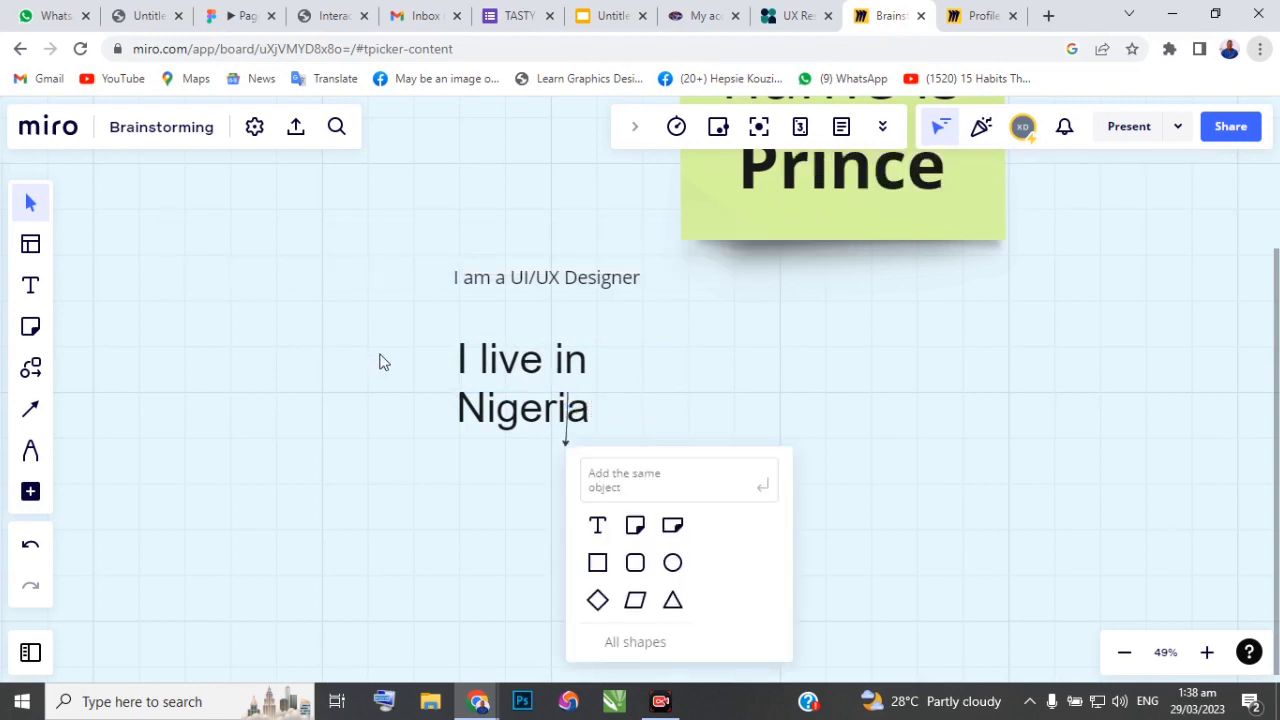
click(507, 372)
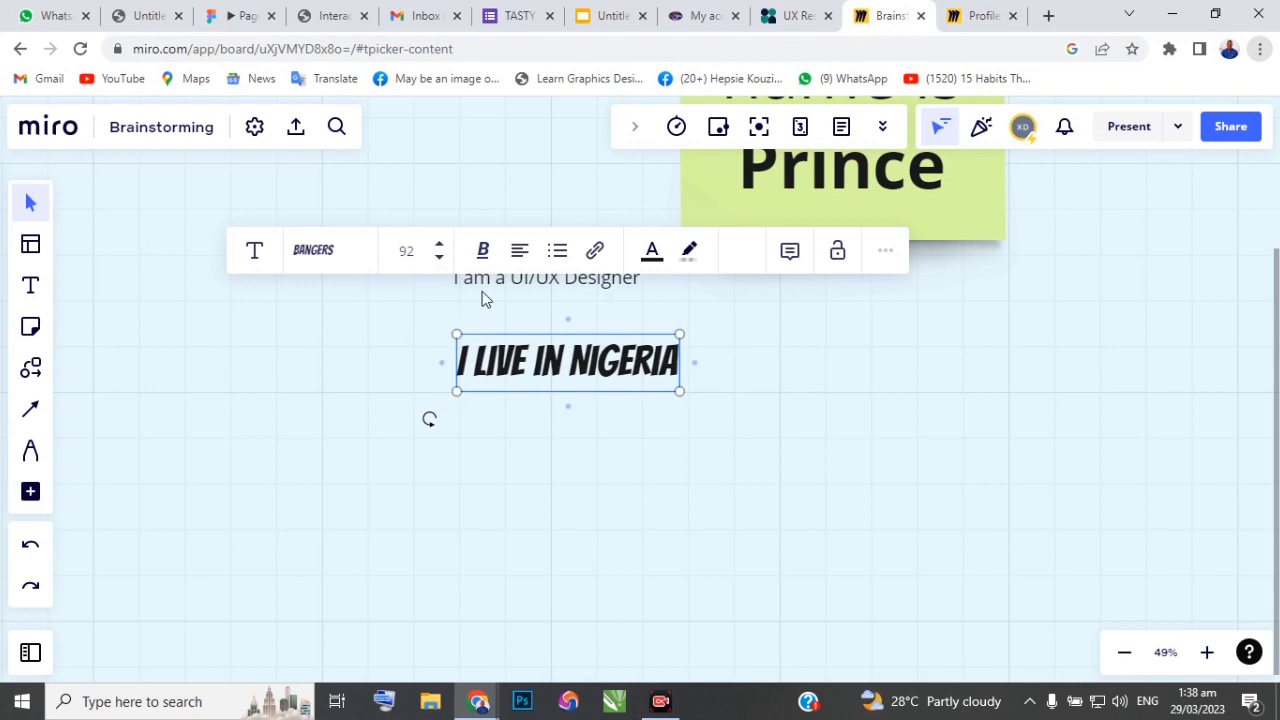
Delete the "I live in Nigeria" text, undo the deletion, and resize the text box to font size 75
key(Delete)
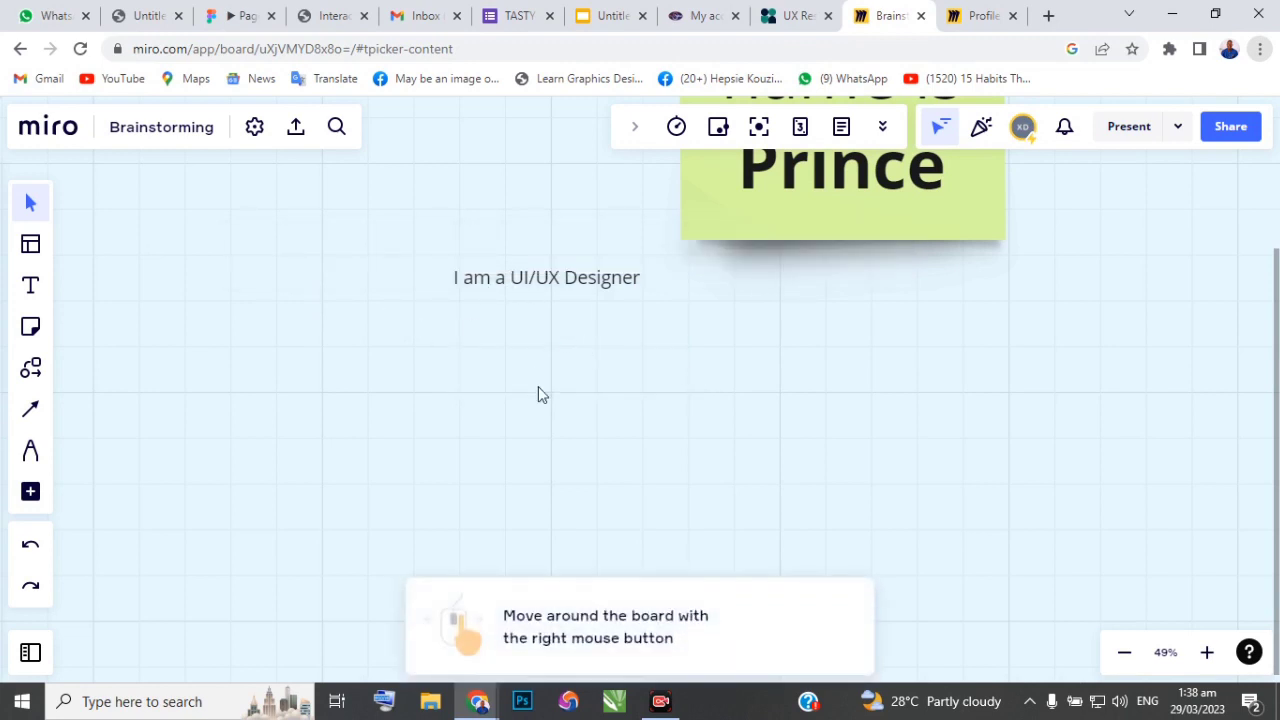
key(ctrl+z)
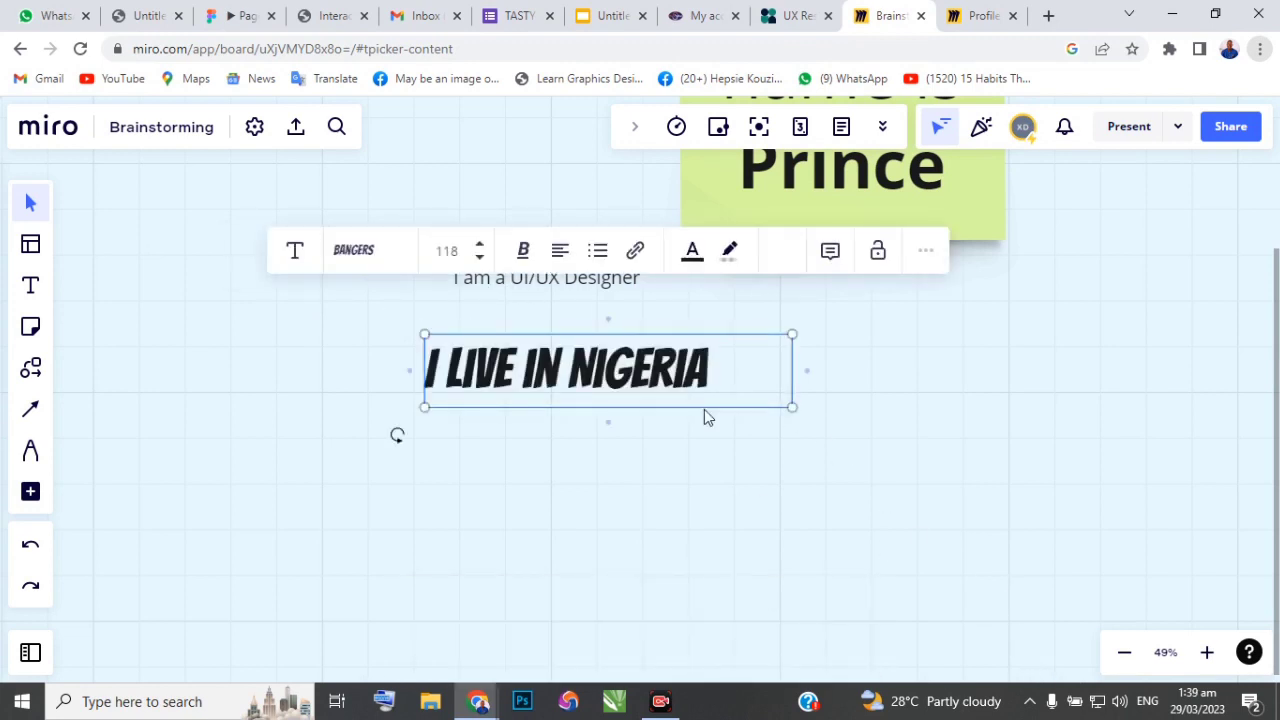
drag(703, 411, 691, 374)
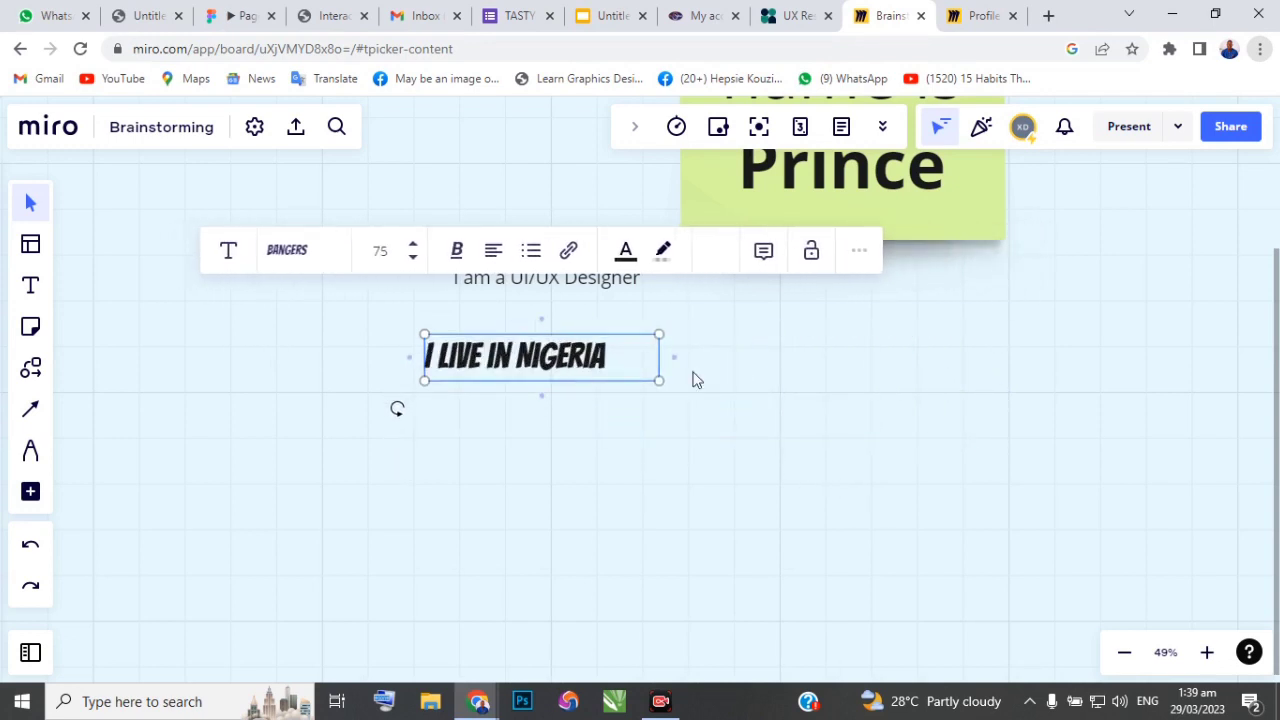
click(764, 357)
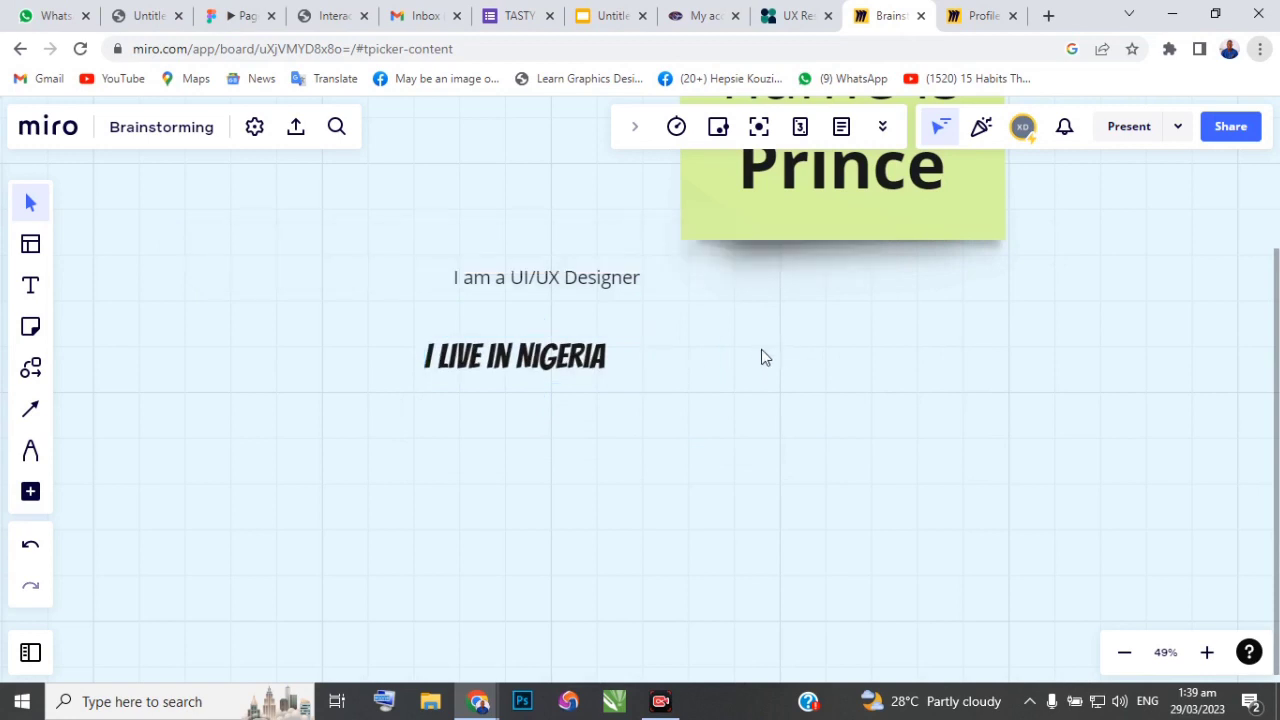
Underline the "I live in Nigeria" text
click(510, 372)
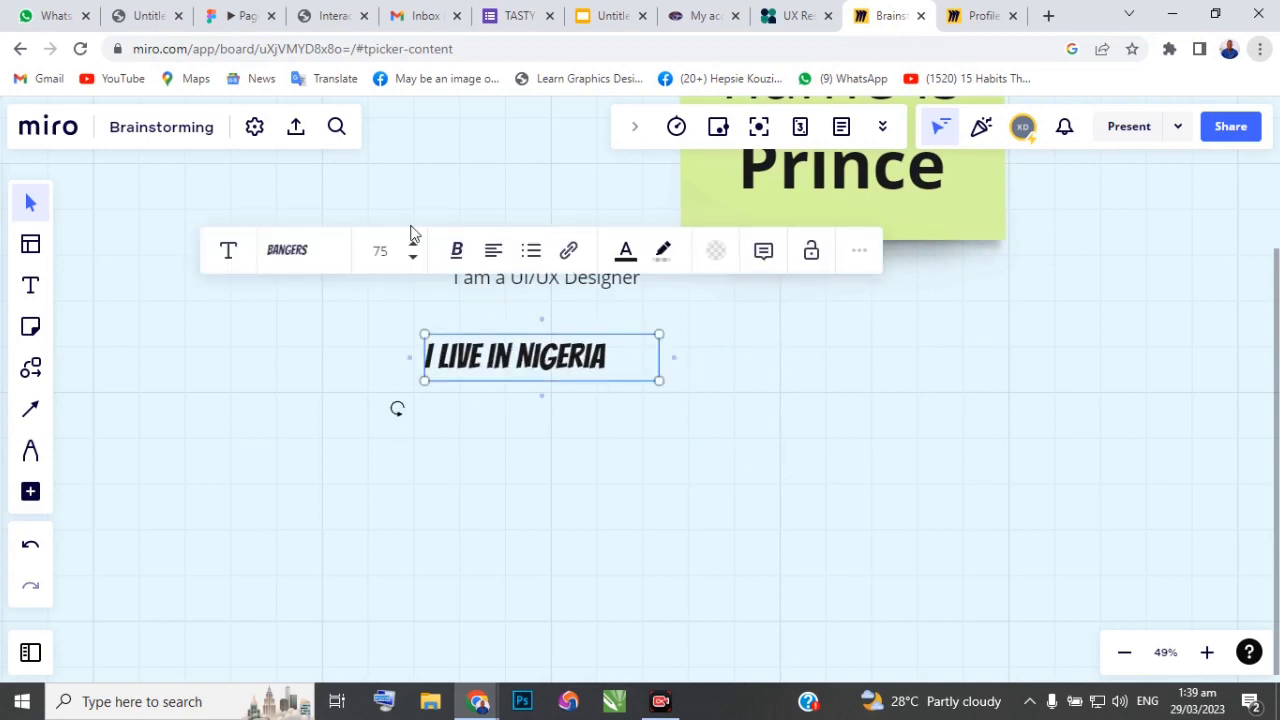
click(459, 258)
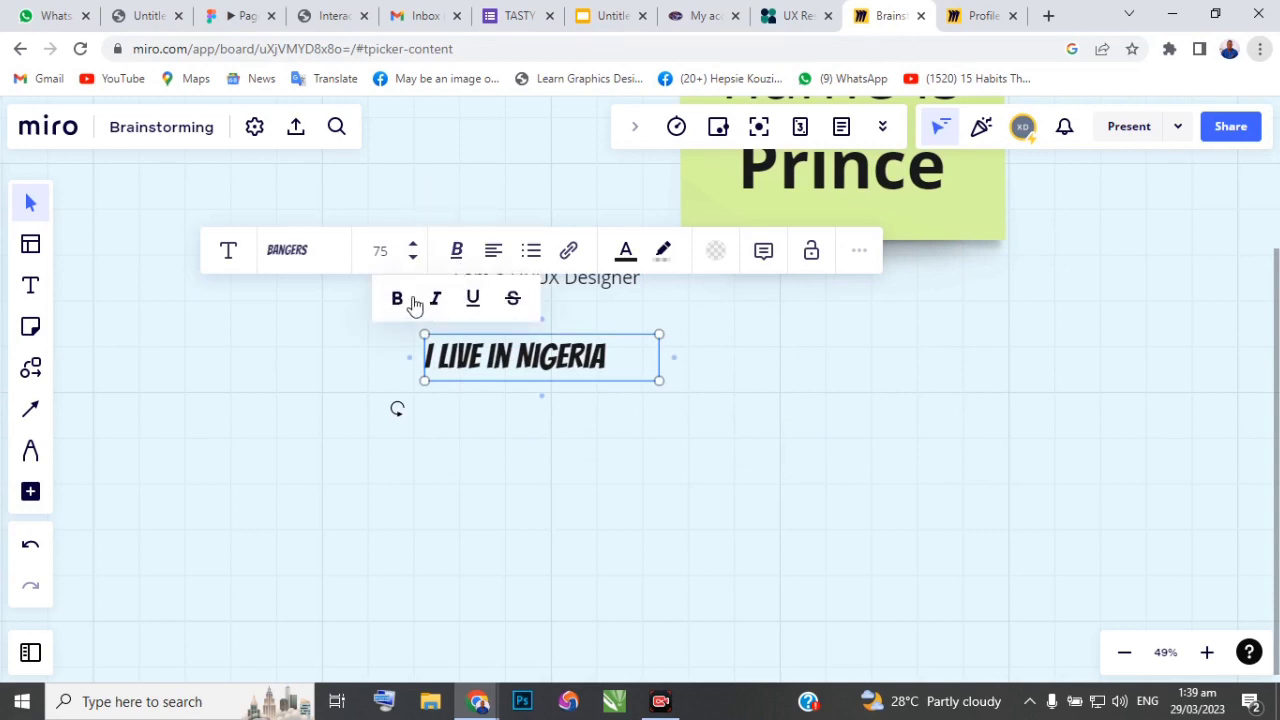
click(472, 302)
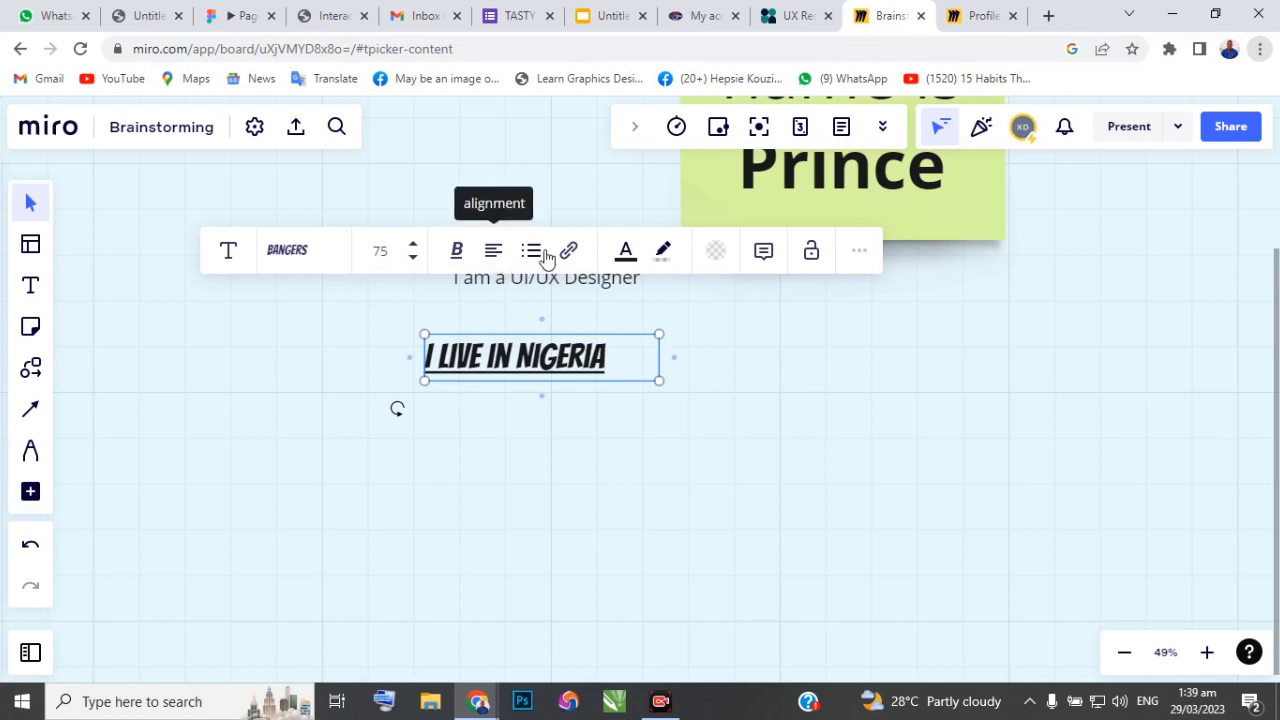
Color the "I live in Nigeria" text pinkish red and move it directly beneath the "I am a UI/UX Designer" line
click(626, 254)
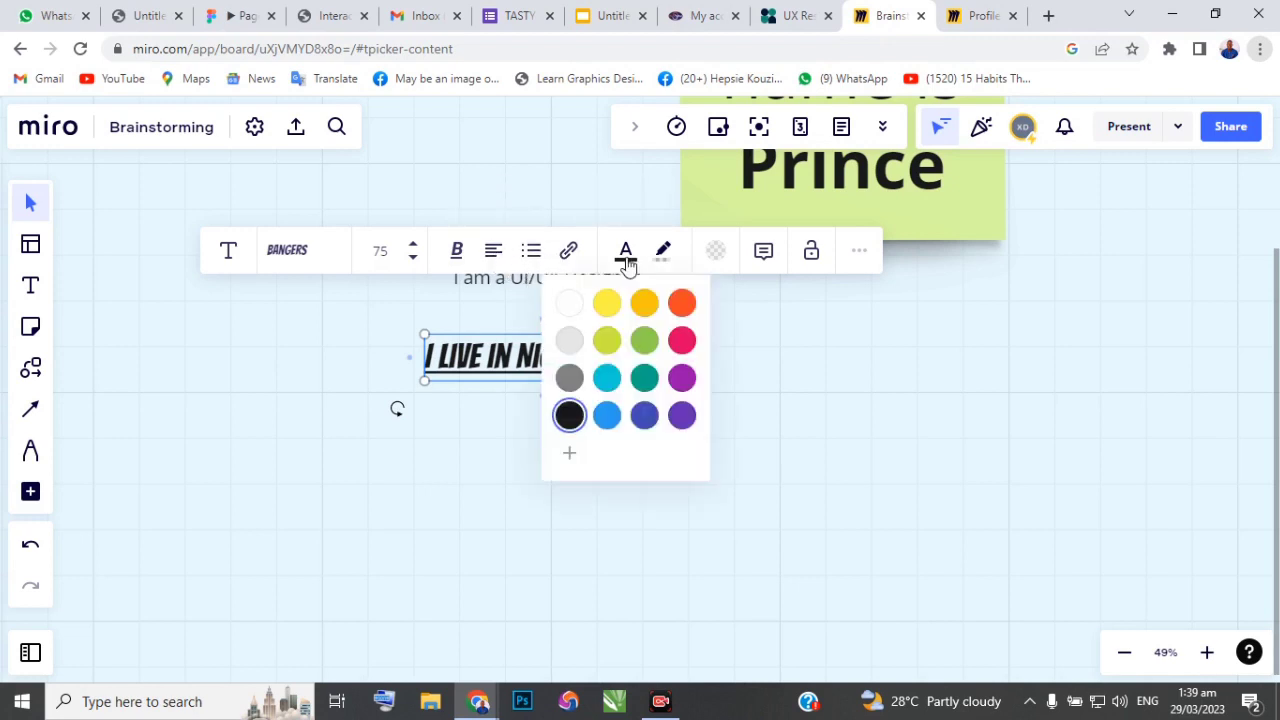
click(681, 304)
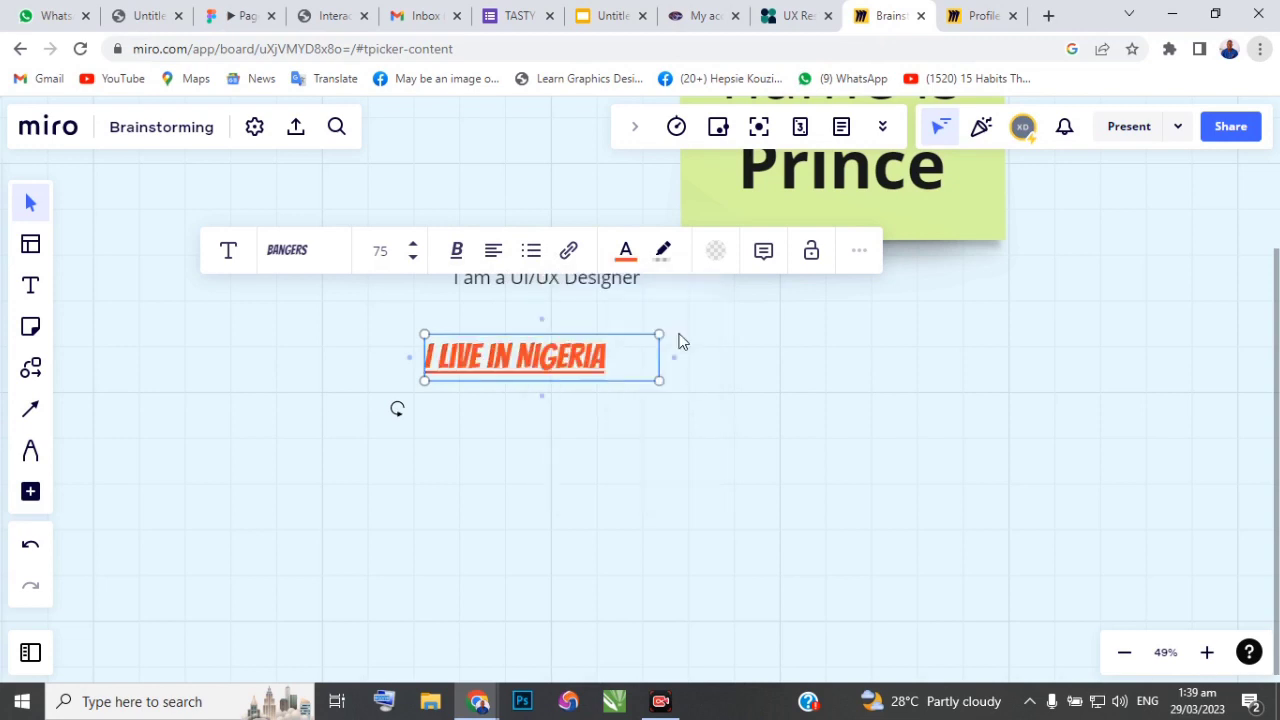
click(626, 254)
click(680, 339)
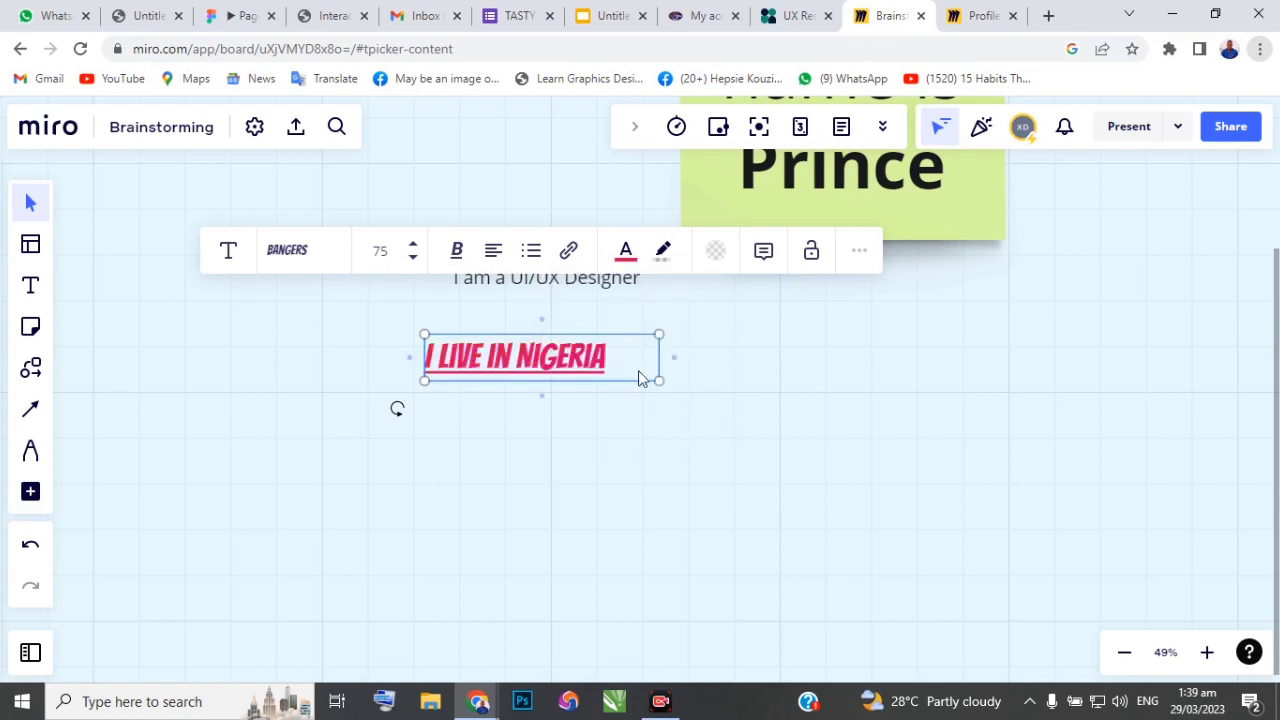
click(768, 399)
drag(541, 369, 505, 334)
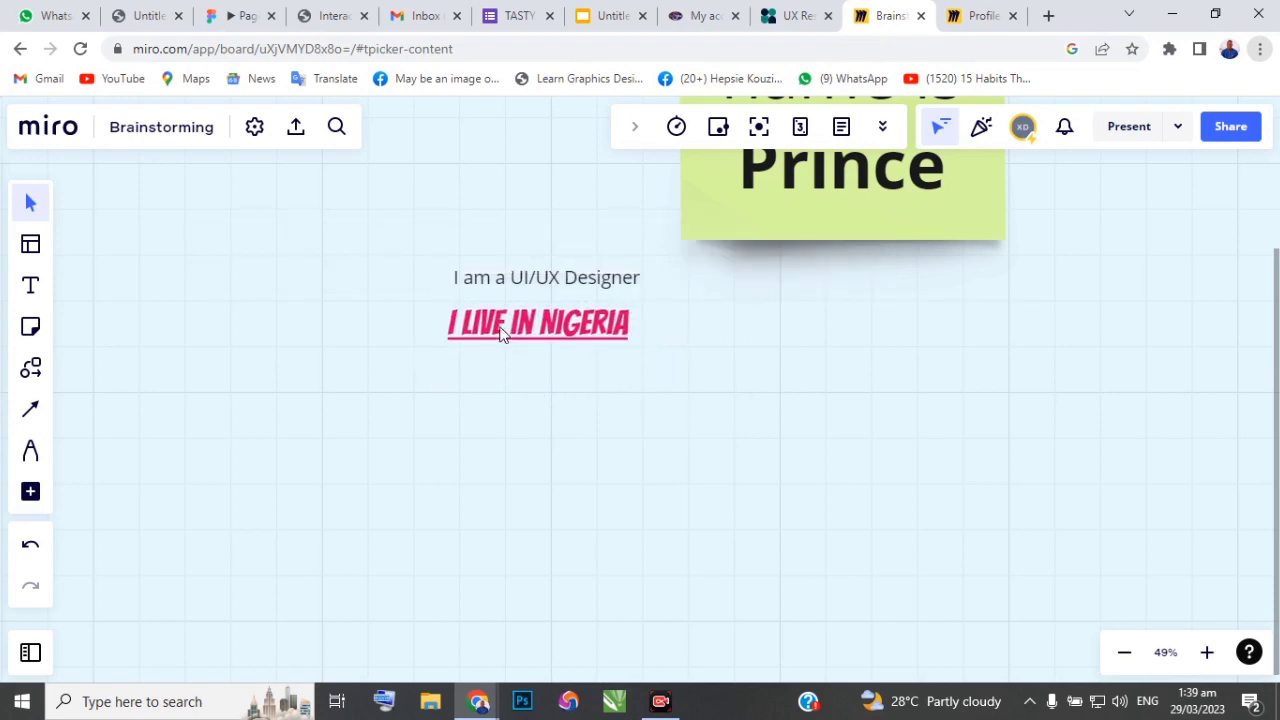
Move the green sticky note farther right, leaving free space between it and the "I am a UI/UX Designer" text
scroll(615, 288, up, 3)
scroll(476, 365, down, 5)
scroll(486, 356, down, 2)
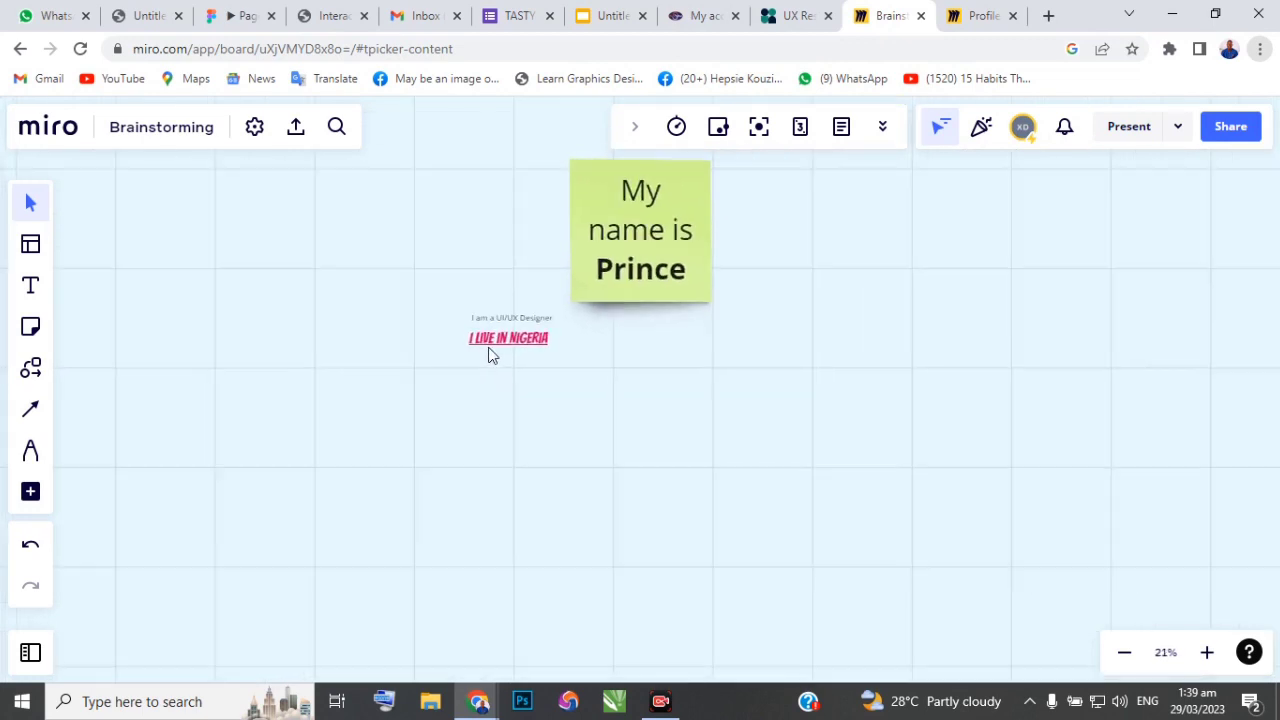
scroll(517, 324, up, 4)
scroll(520, 350, down, 4)
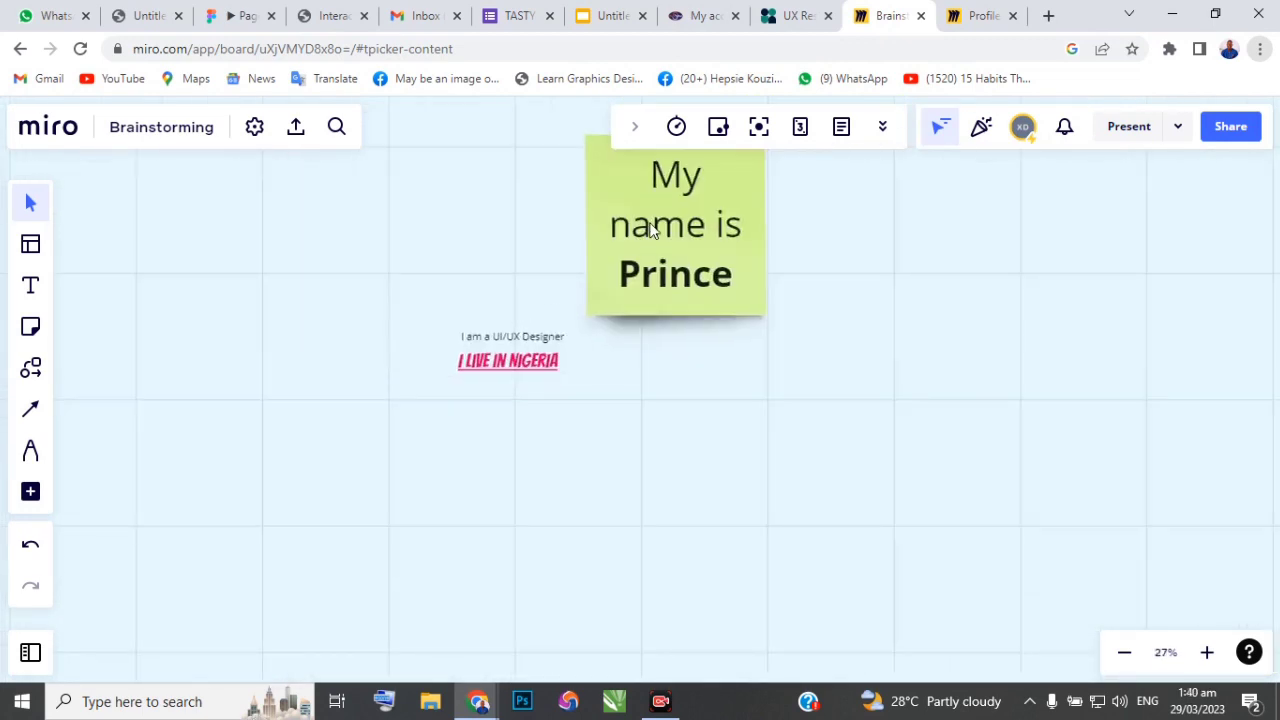
drag(620, 180, 829, 217)
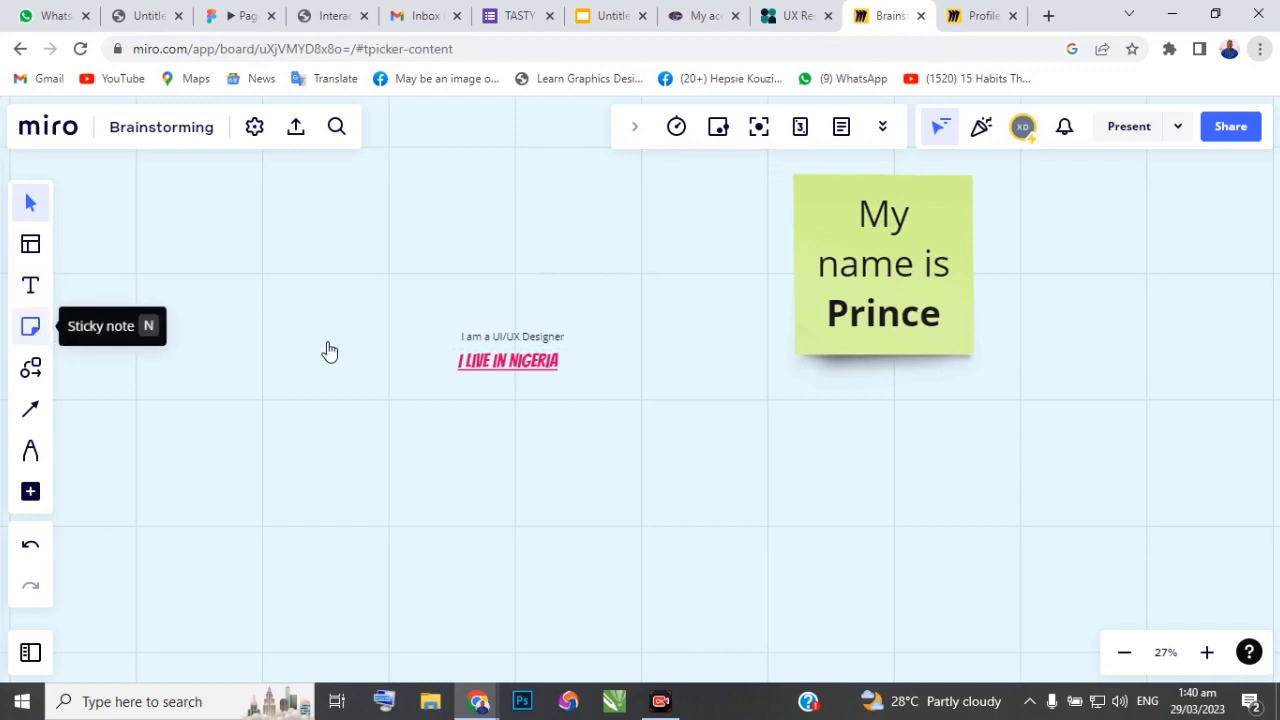
Add a blank dark yellow sticky note and place it directly to the left of the green one
click(30, 326)
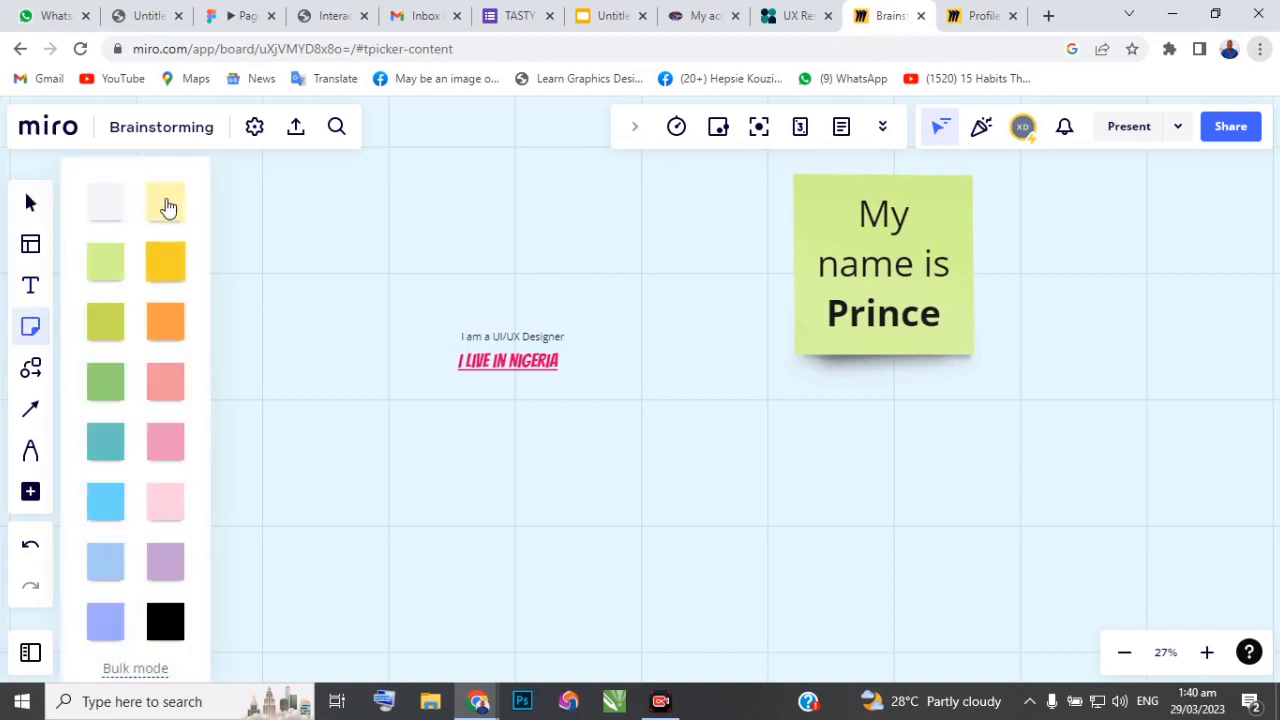
click(645, 414)
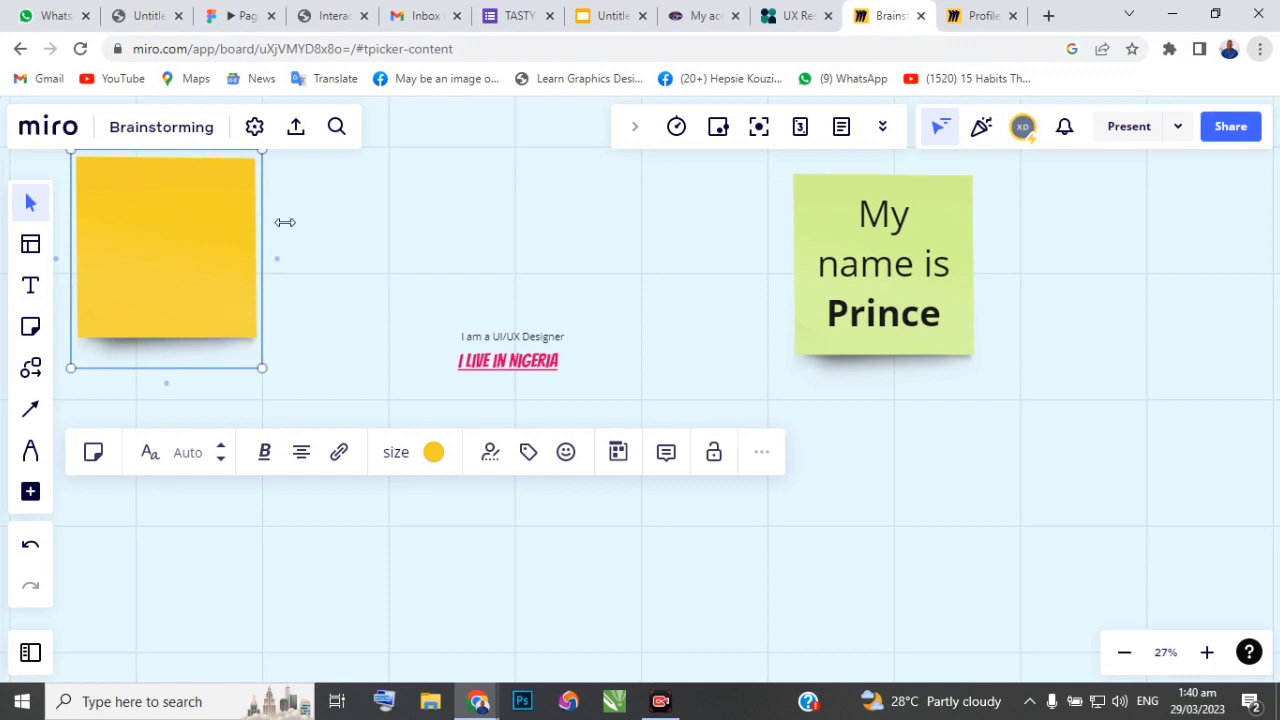
drag(175, 208, 691, 227)
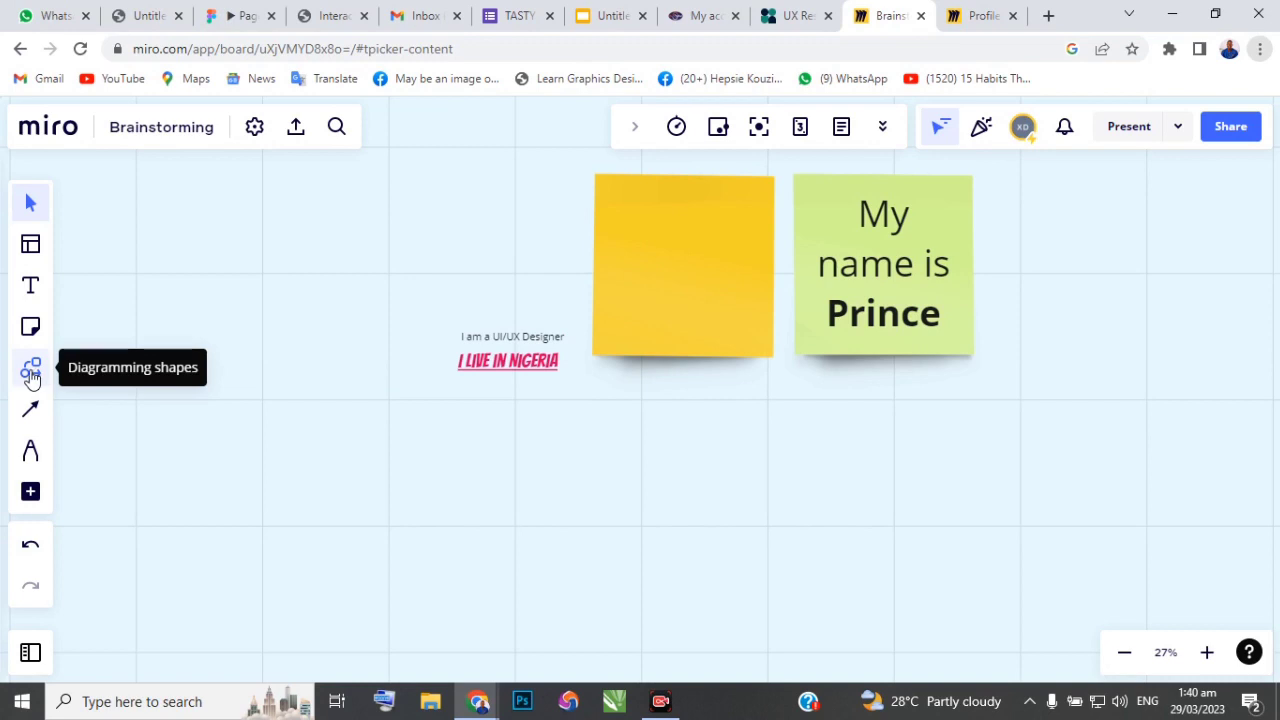
Open the diagramming shapes library to check its contents and close it again
click(31, 370)
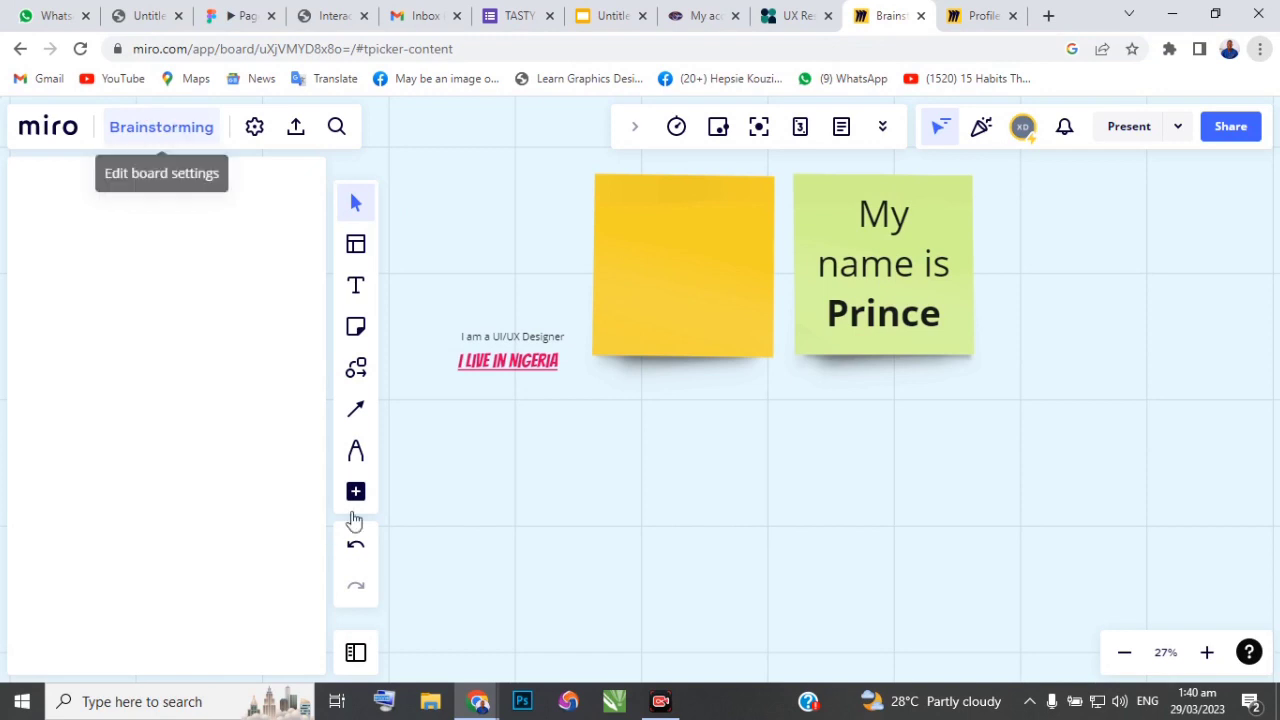
click(359, 370)
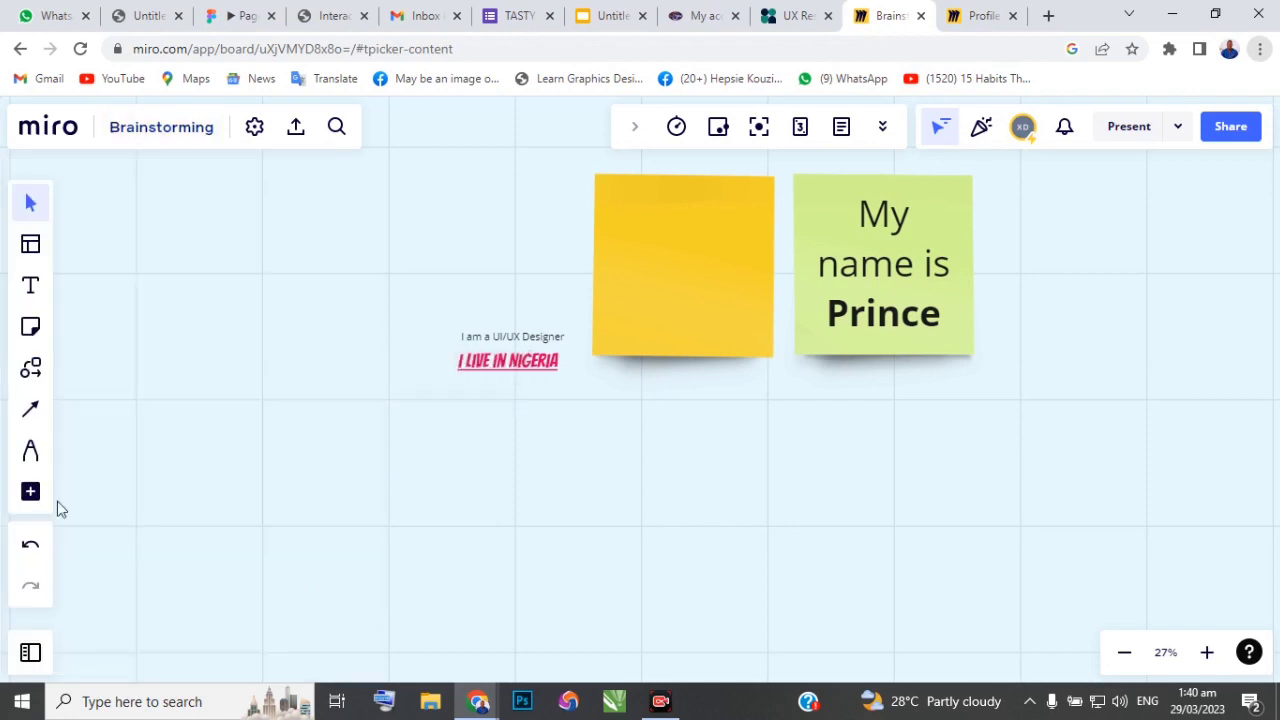
click(34, 376)
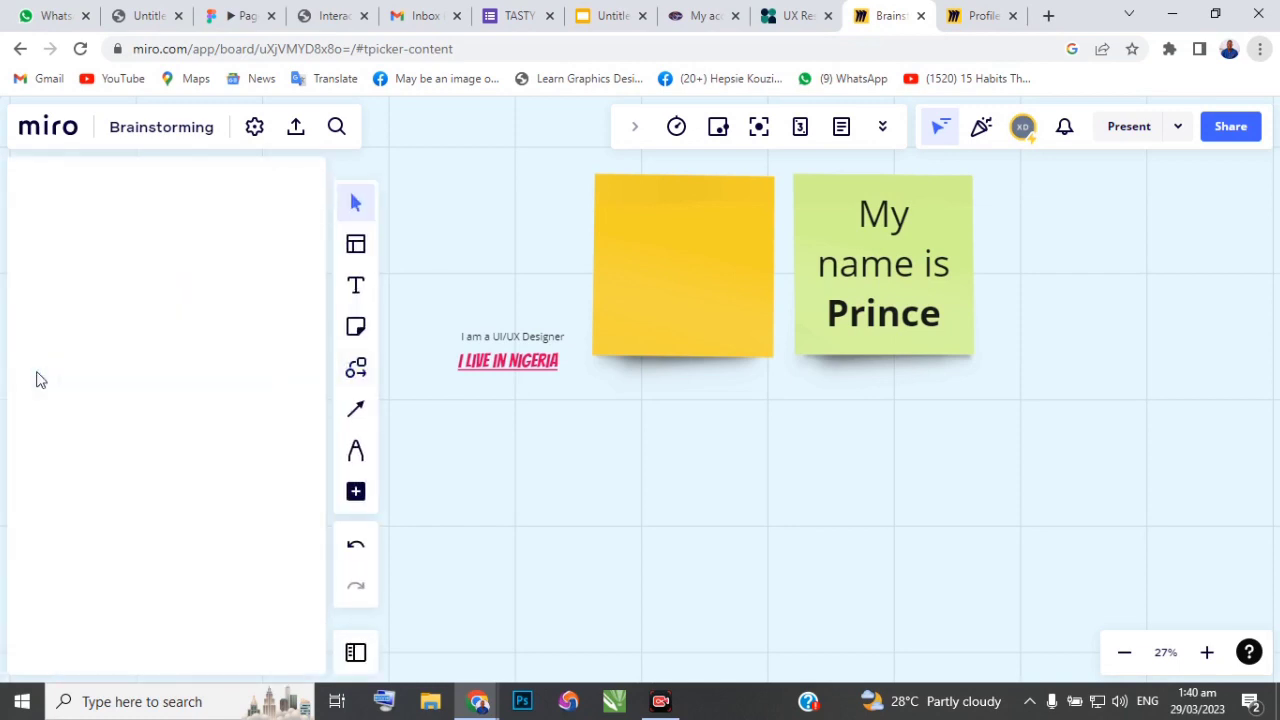
click(323, 424)
Draw a horizontal line below the "I live in Nigeria" text and a freehand pen stroke curving underneath and to its left
key(l)
mouse_move(323, 446)
mouse_down()
mouse_move(654, 463)
mouse_move(652, 450)
mouse_up()
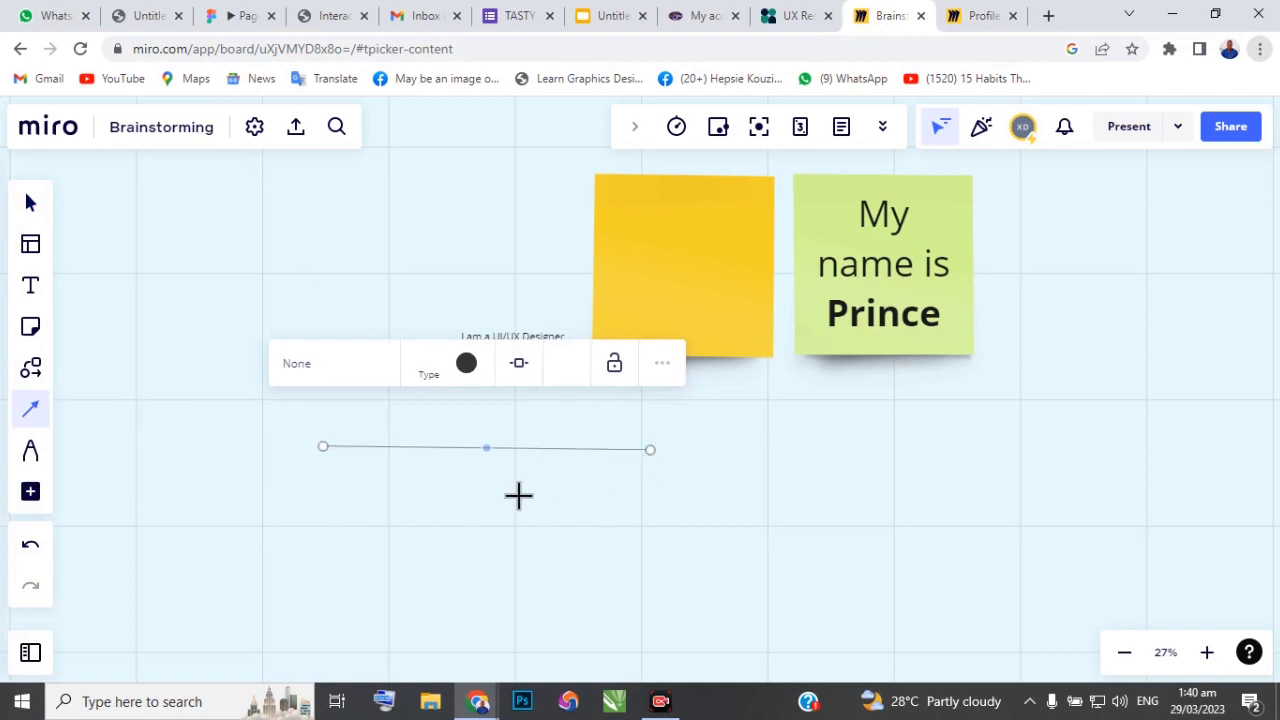
click(30, 463)
mouse_move(270, 502)
mouse_down()
mouse_move(316, 485)
mouse_move(630, 516)
mouse_move(284, 527)
mouse_move(202, 516)
mouse_move(221, 400)
mouse_up()
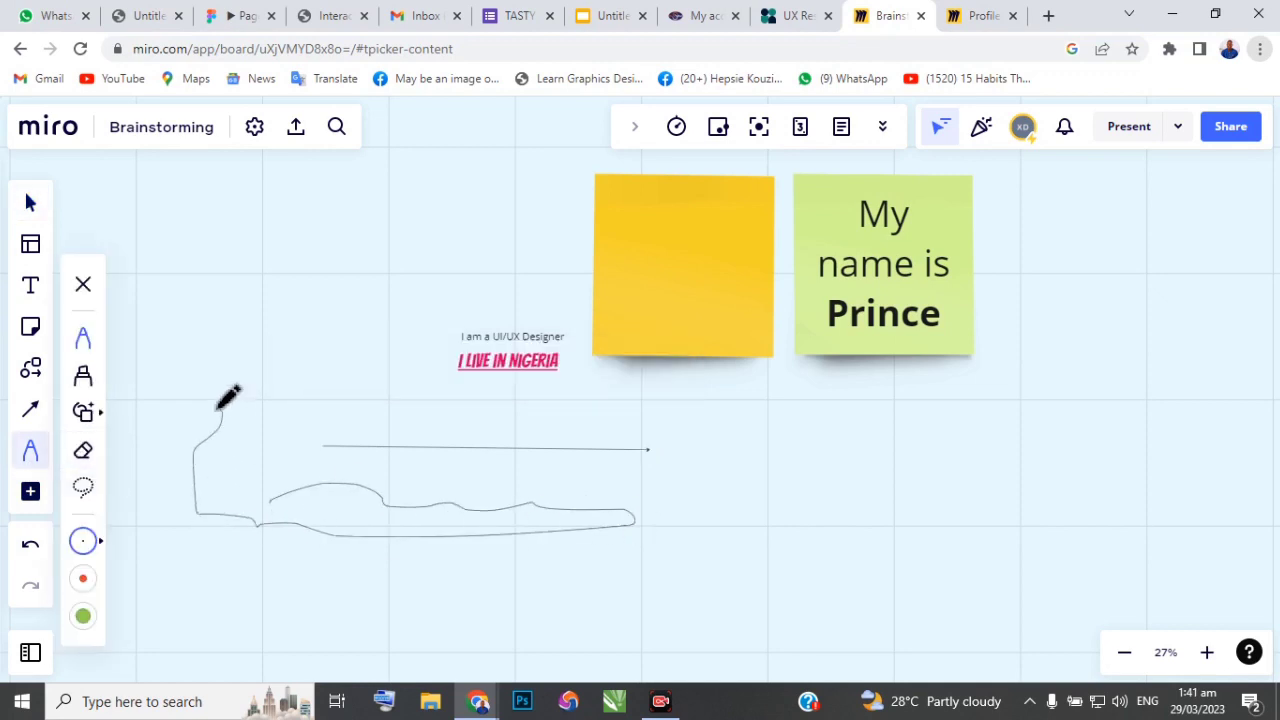
Browse the installed apps and add the Card tool to the toolbar
click(30, 493)
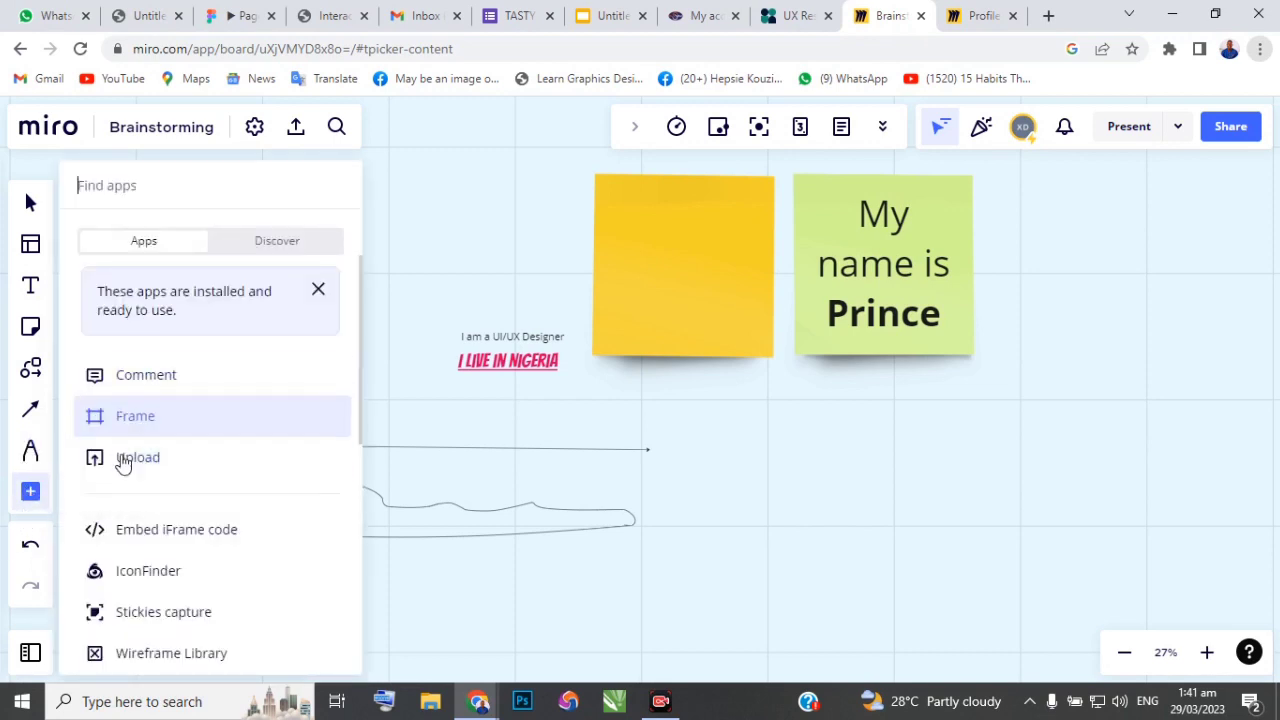
scroll(137, 491, down, 2)
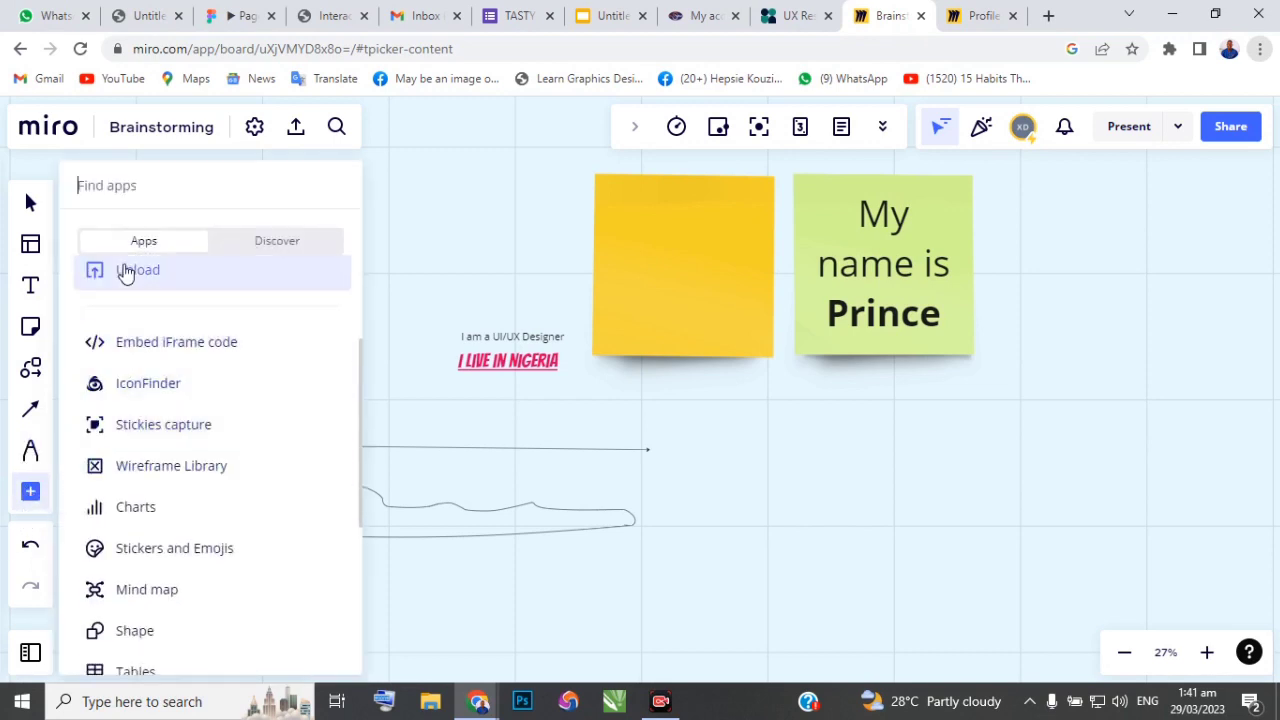
scroll(125, 273, up, 2)
scroll(114, 434, down, 2)
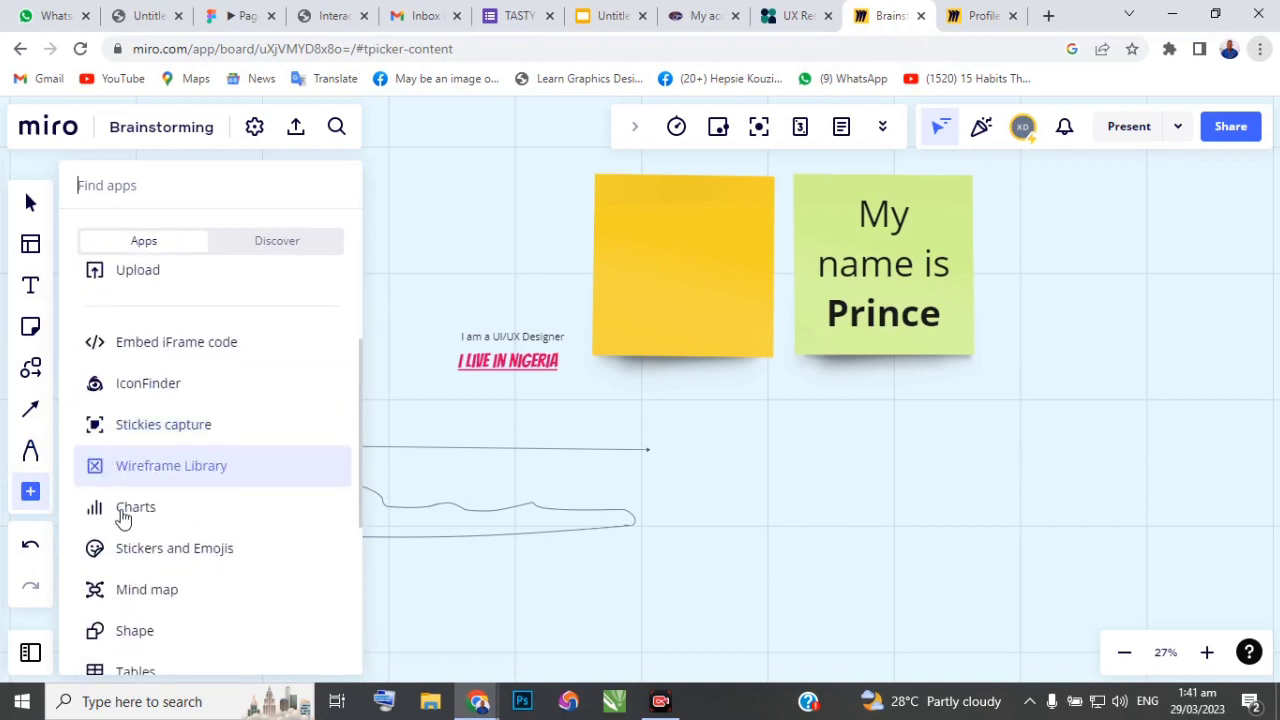
scroll(131, 520, down, 2)
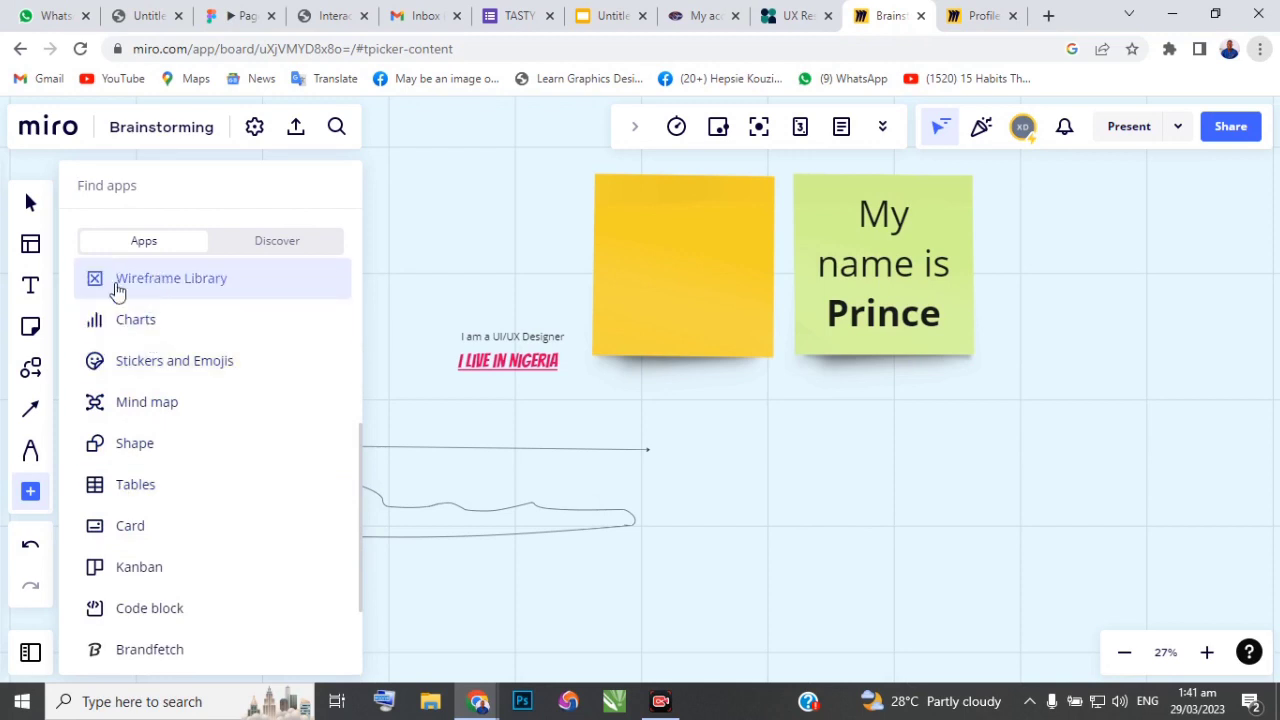
click(700, 512)
drag(694, 500, 798, 353)
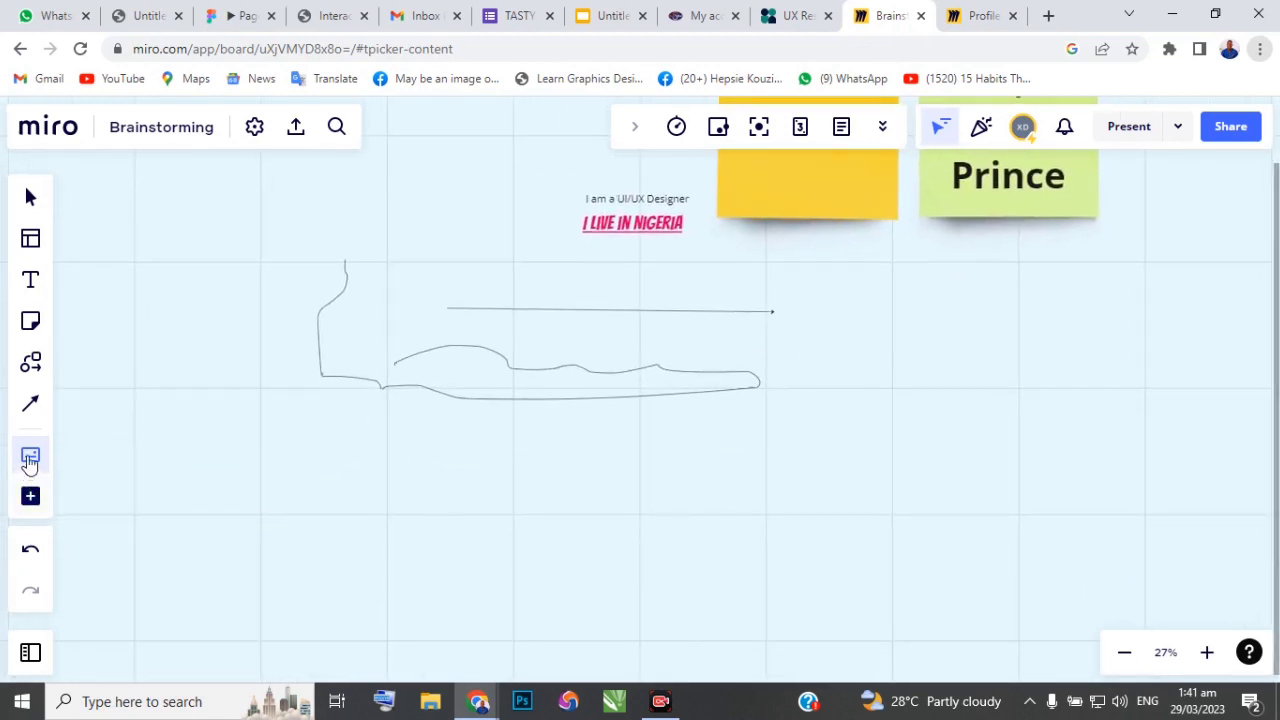
Place a blank card below the freehand drawing and delete it
mouse_move(343, 493)
mouse_down()
mouse_move(485, 530)
mouse_move(314, 480)
mouse_move(340, 488)
mouse_up()
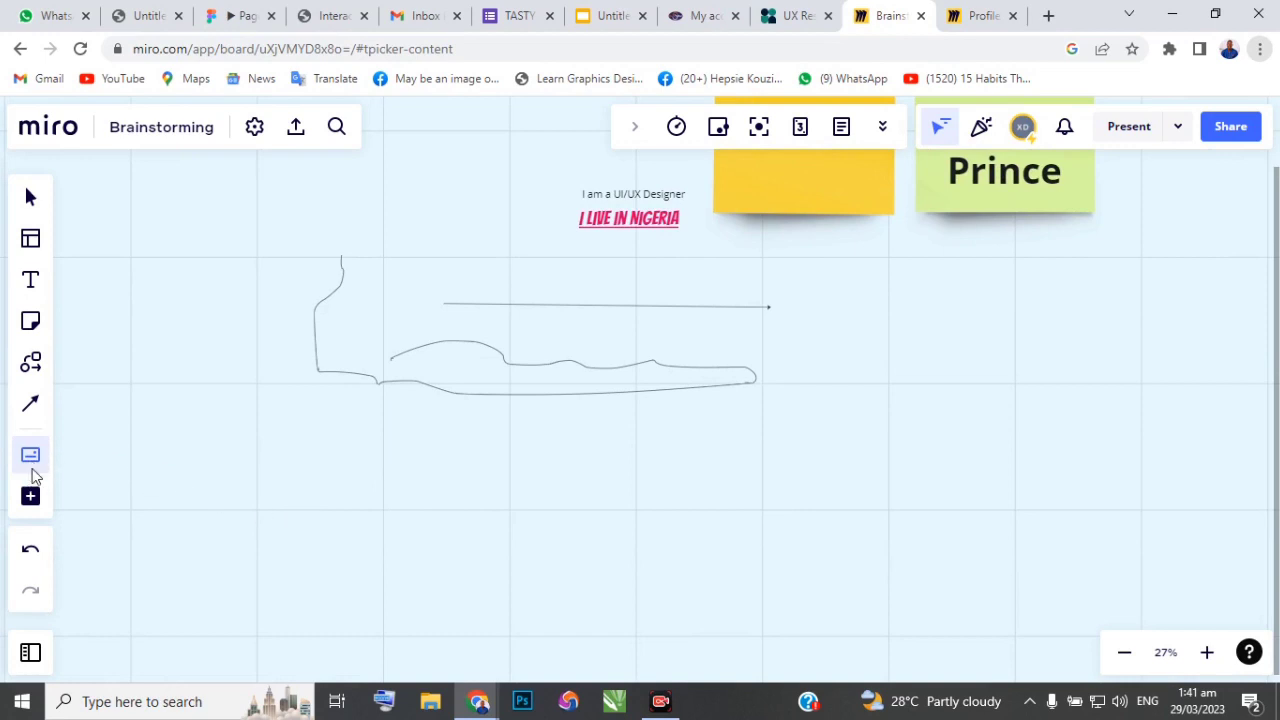
click(30, 456)
click(259, 457)
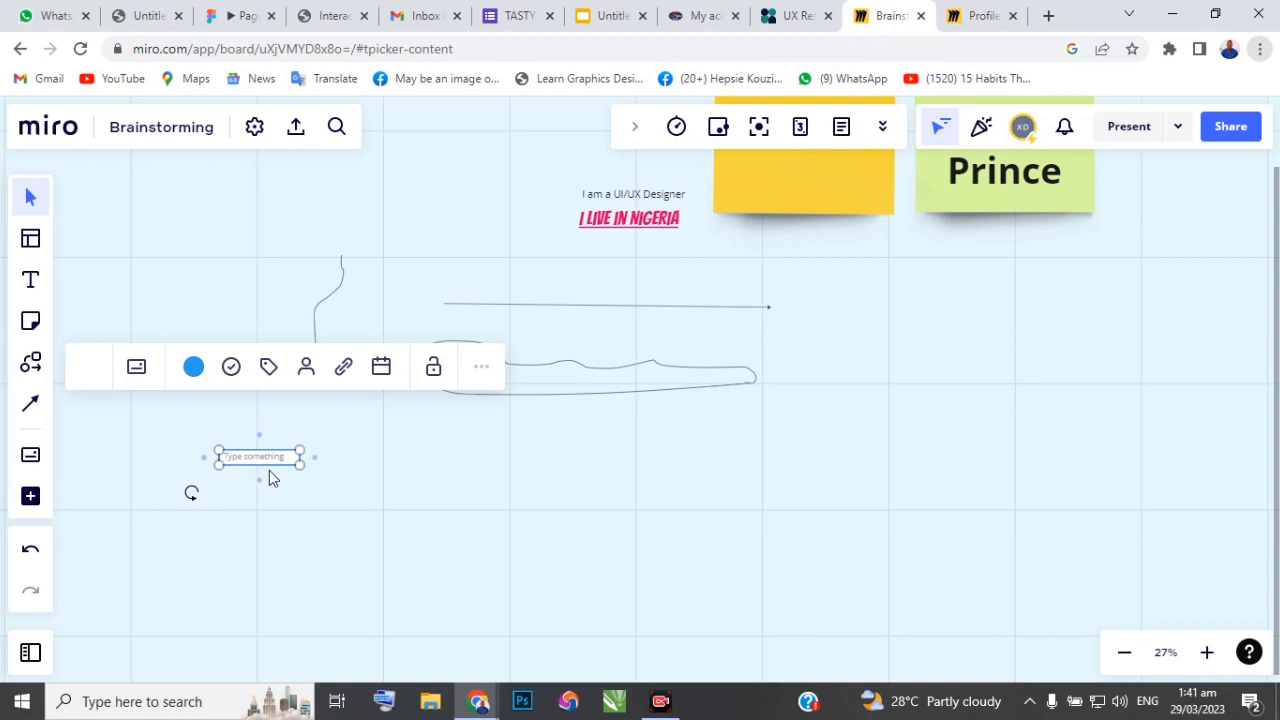
key(Delete)
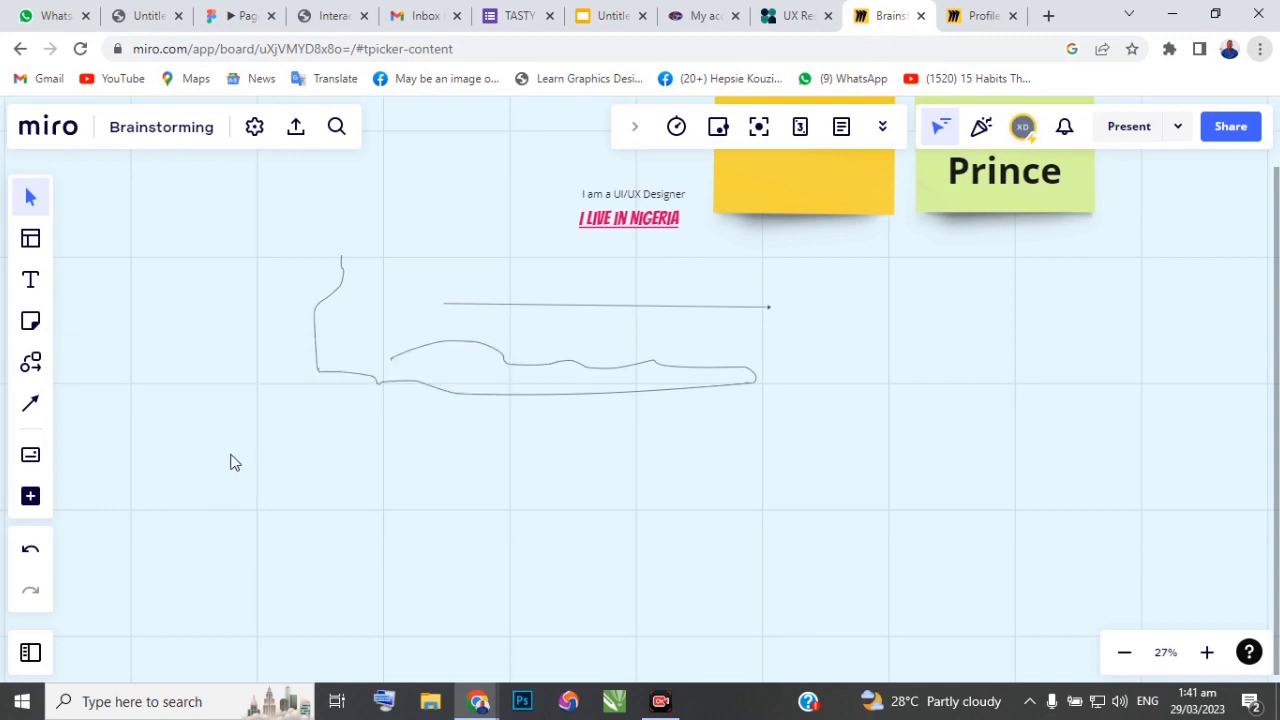
Look through the list of installed apps once more
click(30, 497)
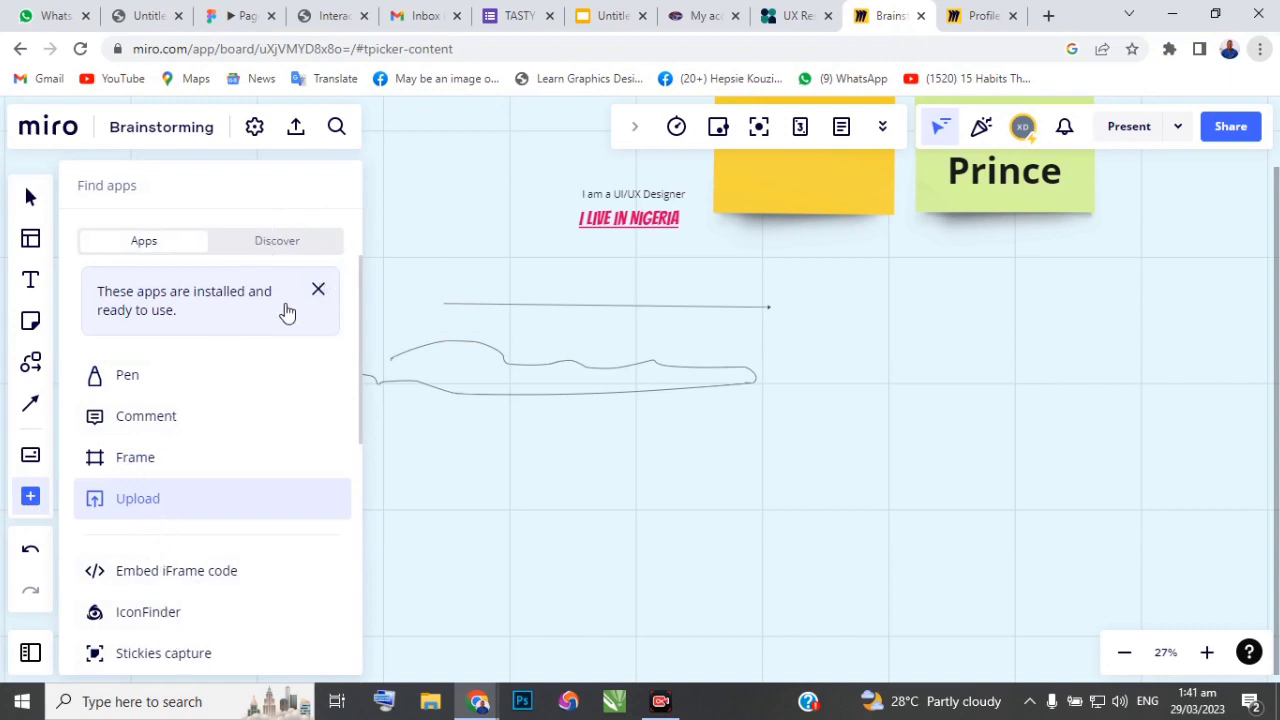
scroll(320, 285, down, 2)
scroll(310, 293, up, 2)
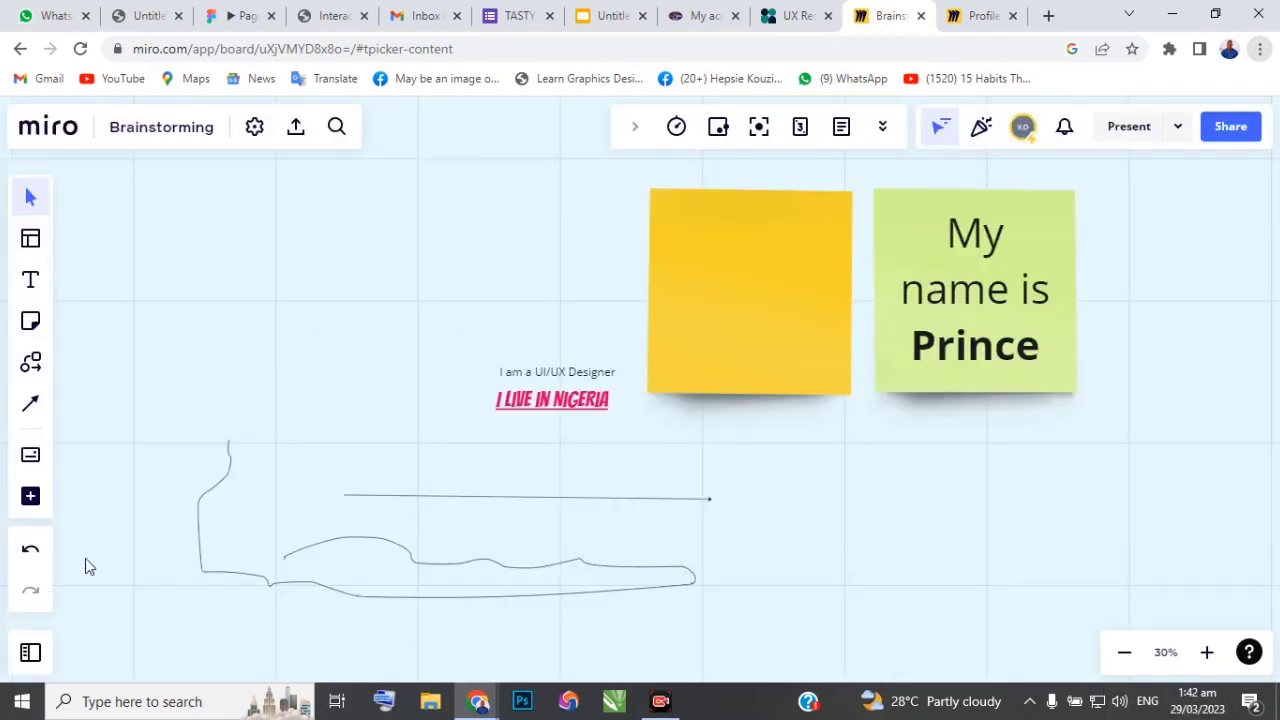
Undo the card's deletion and creation, the freehand pen stroke and the horizontal line
click(29, 556)
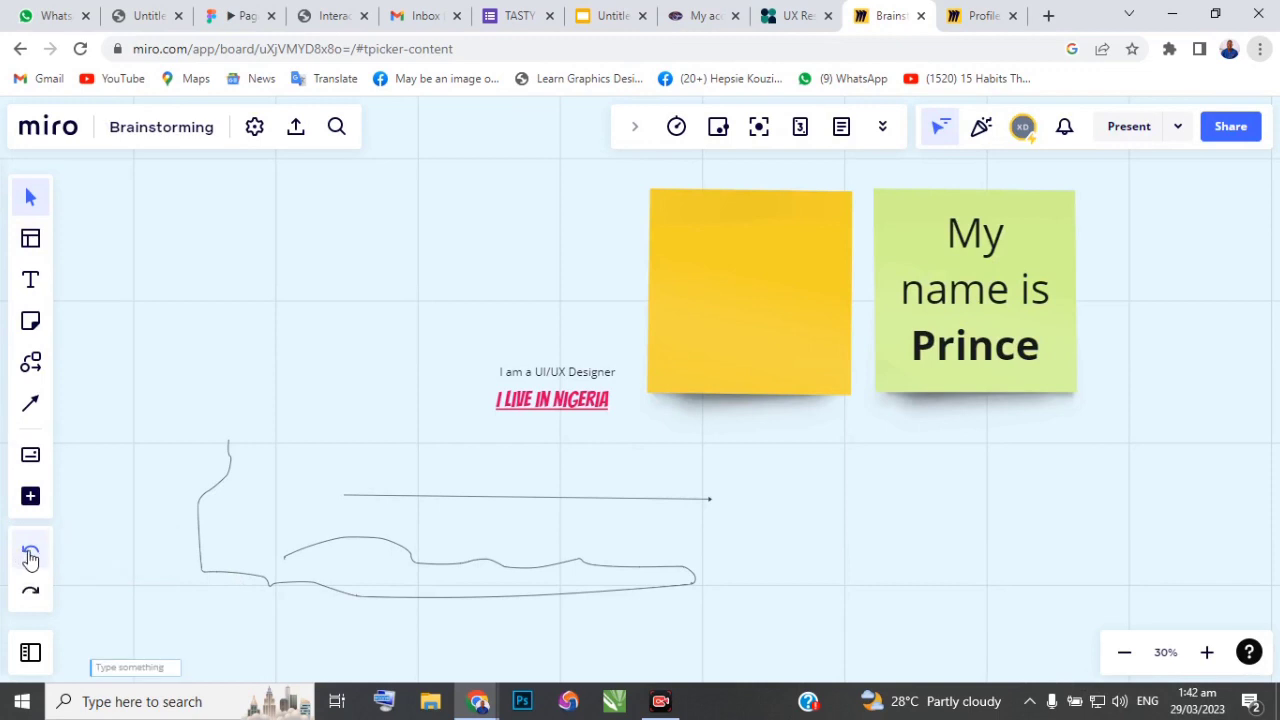
click(31, 556)
click(31, 556)
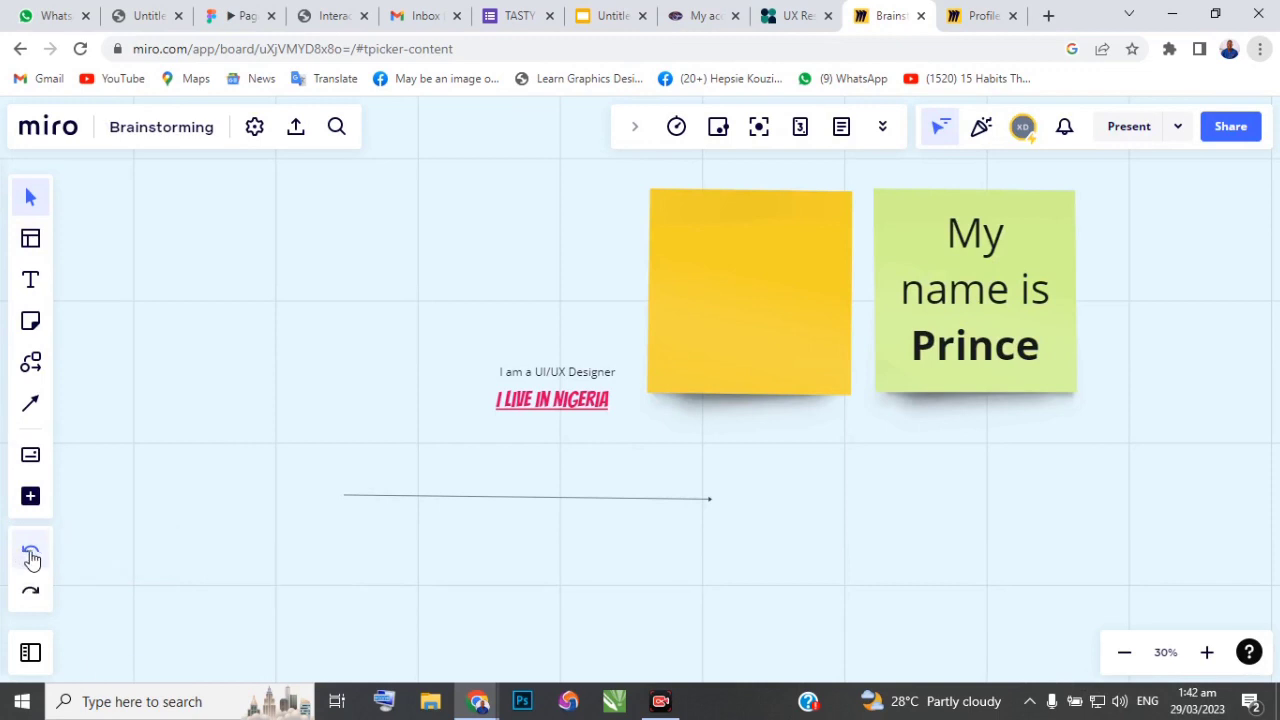
click(31, 556)
Undo the yellow sticky note's move and creation, and redo both to put it back beside the green note
click(31, 556)
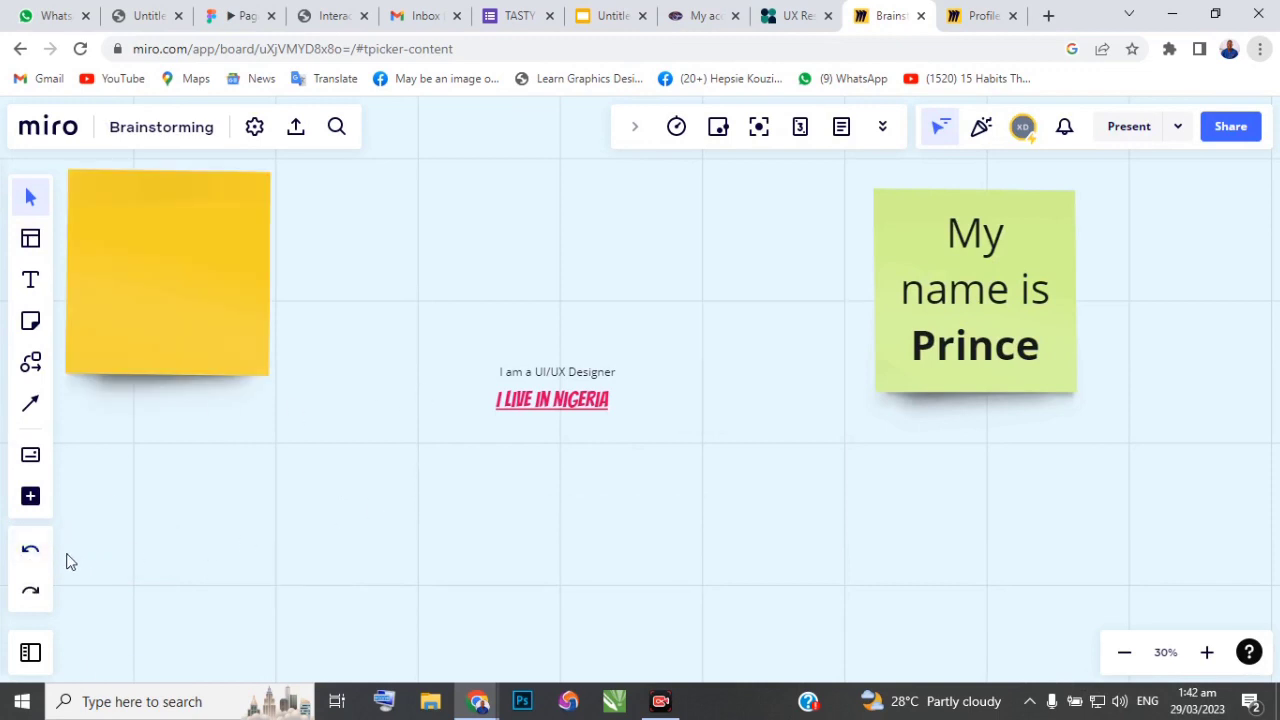
click(30, 550)
click(32, 594)
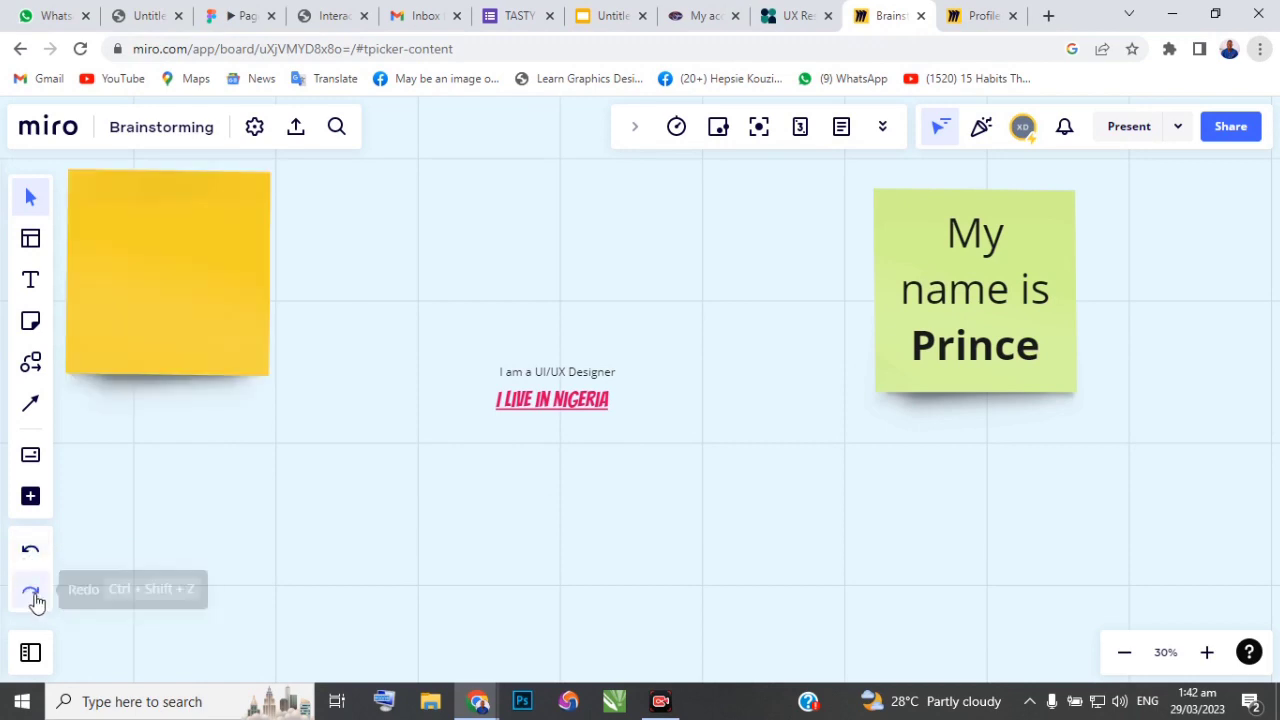
click(32, 594)
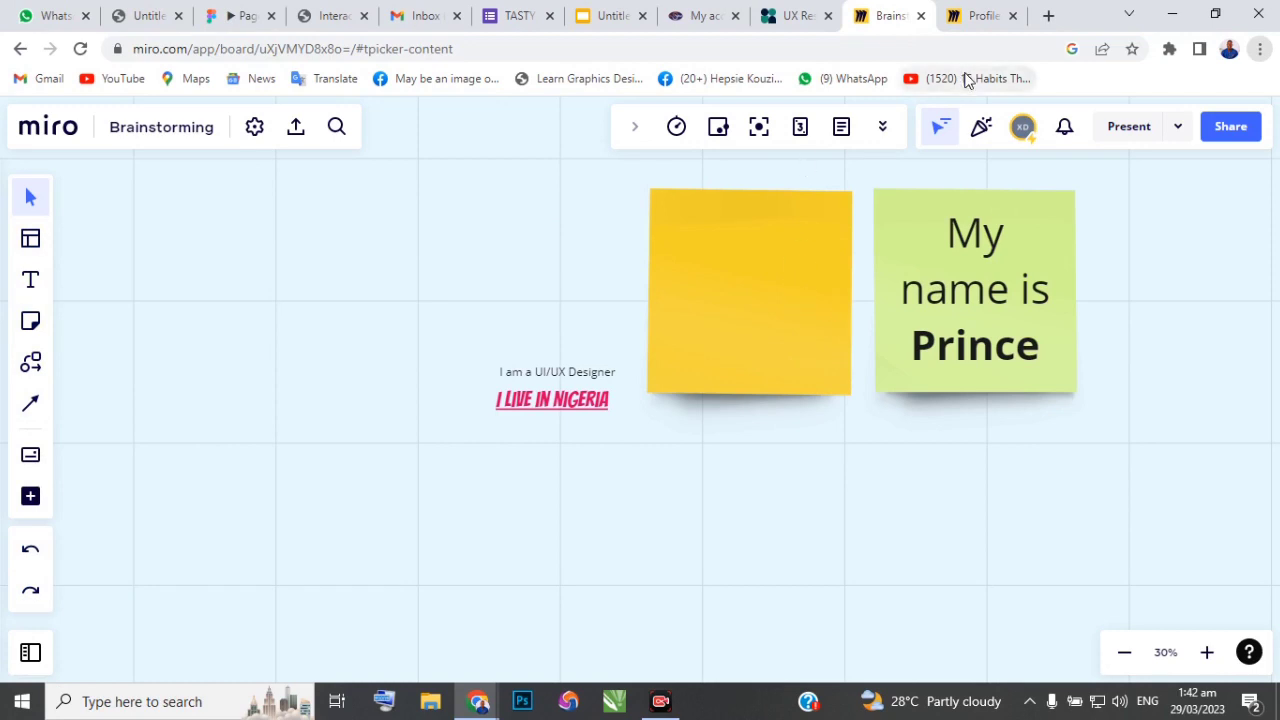
Copy the team invite link from the board's sharing options and close them
click(1236, 138)
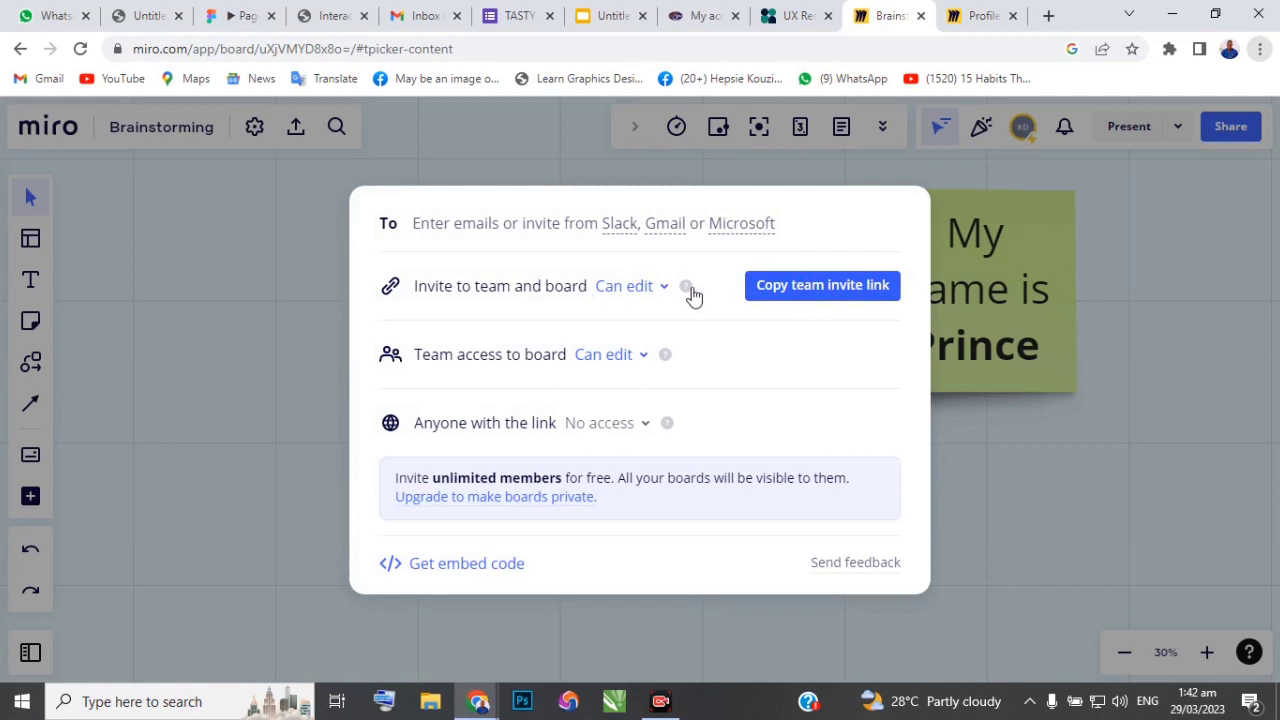
click(866, 290)
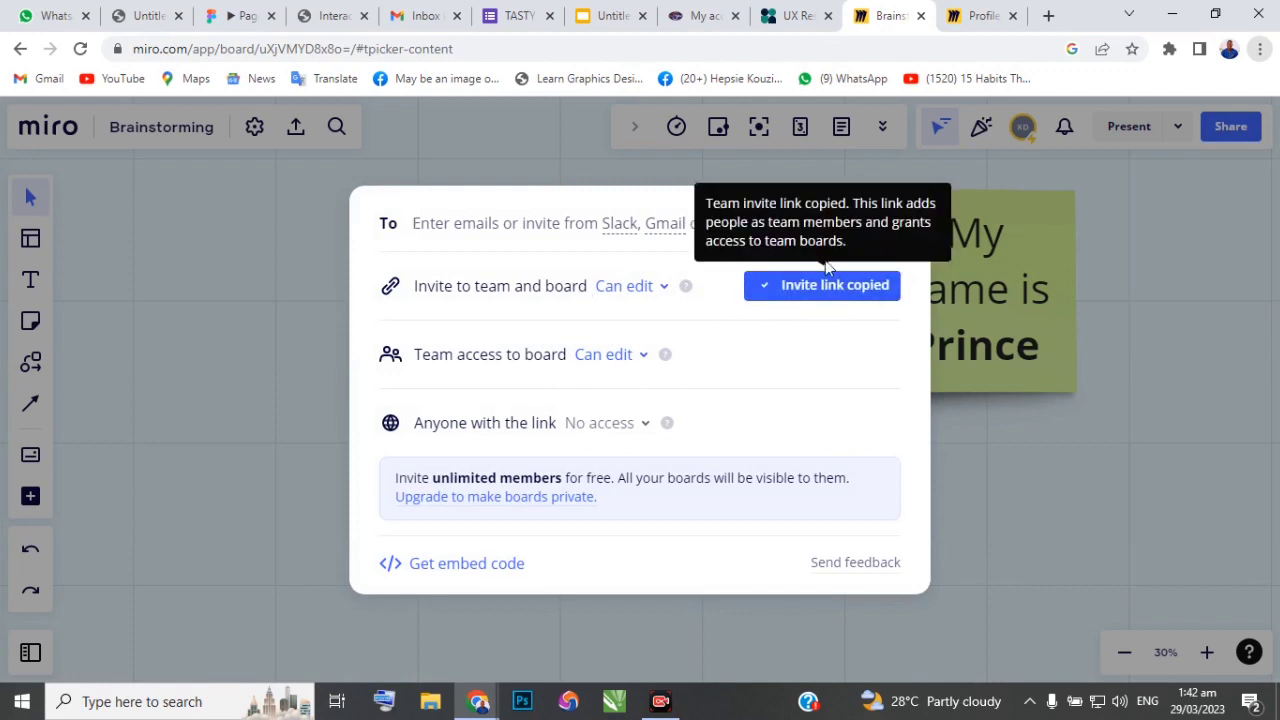
click(1132, 205)
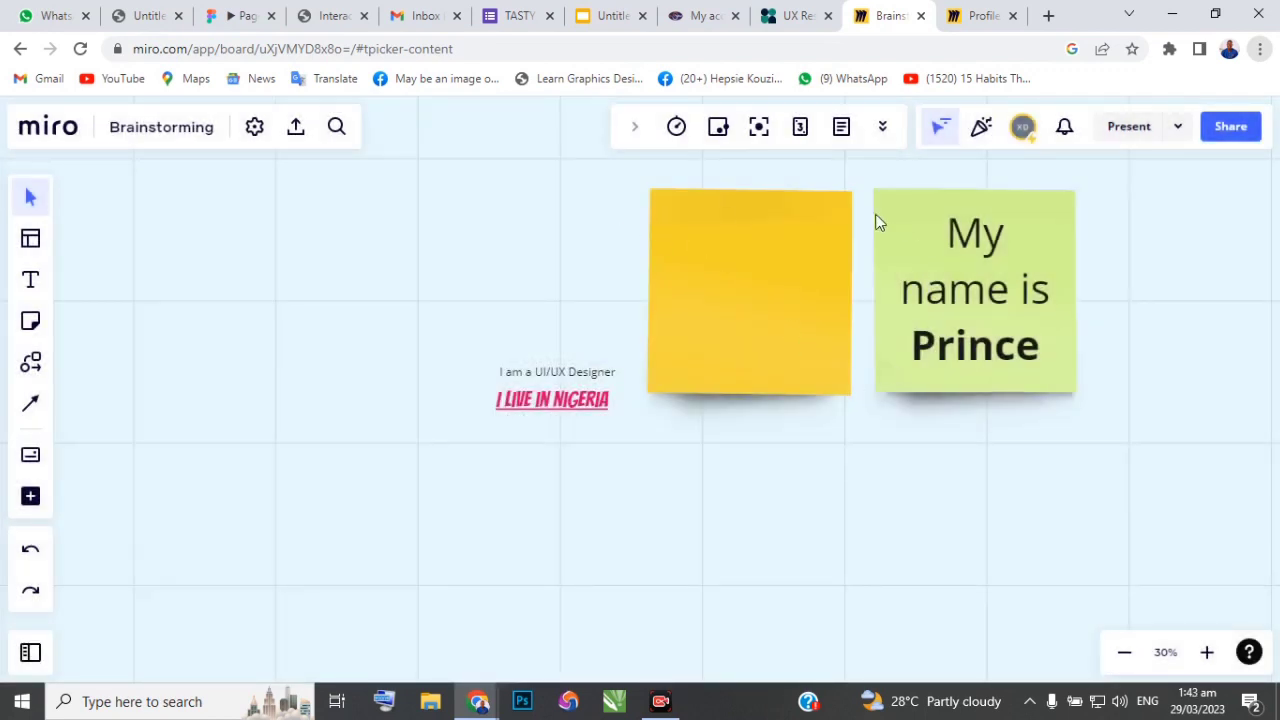